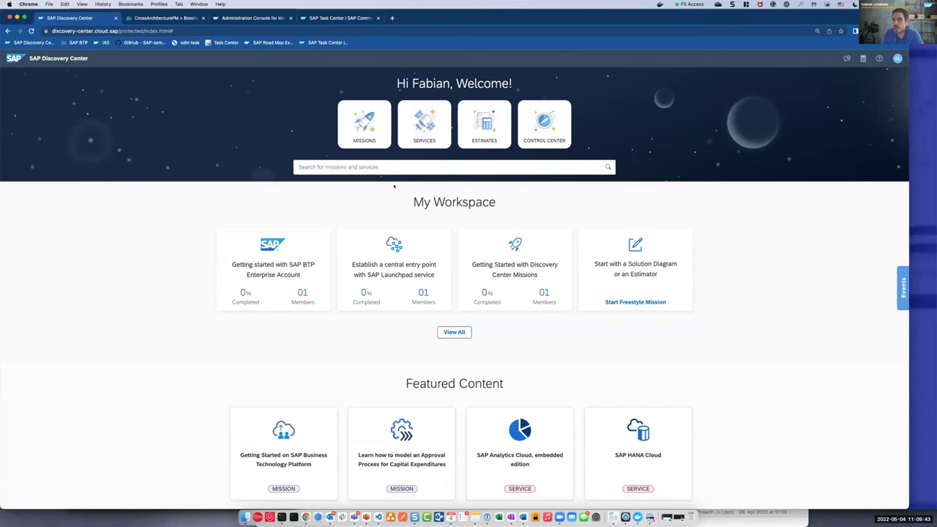
# Search Discovery Center for 'TAsk Center' and open the Establish a Central Inbox with SAP Task Center mission.
pyautogui.click(301, 167)
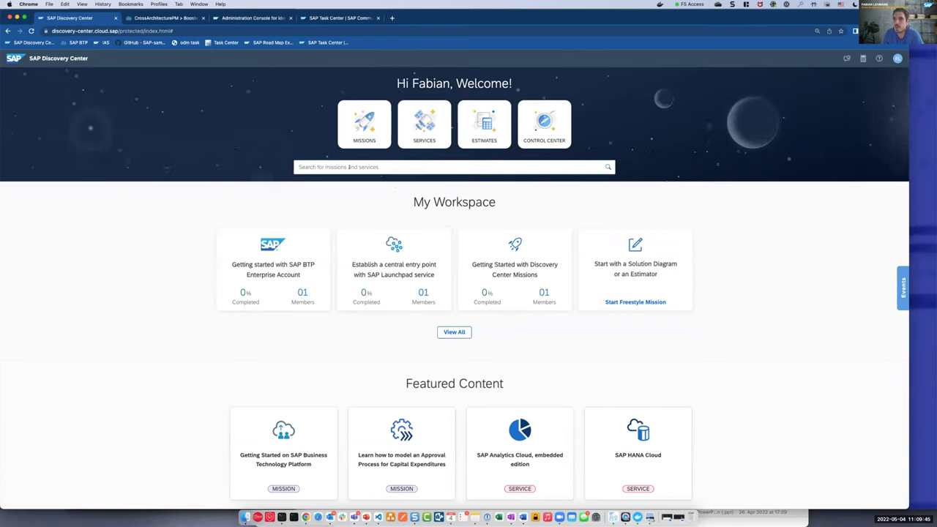
pyautogui.write('TAsk Center')
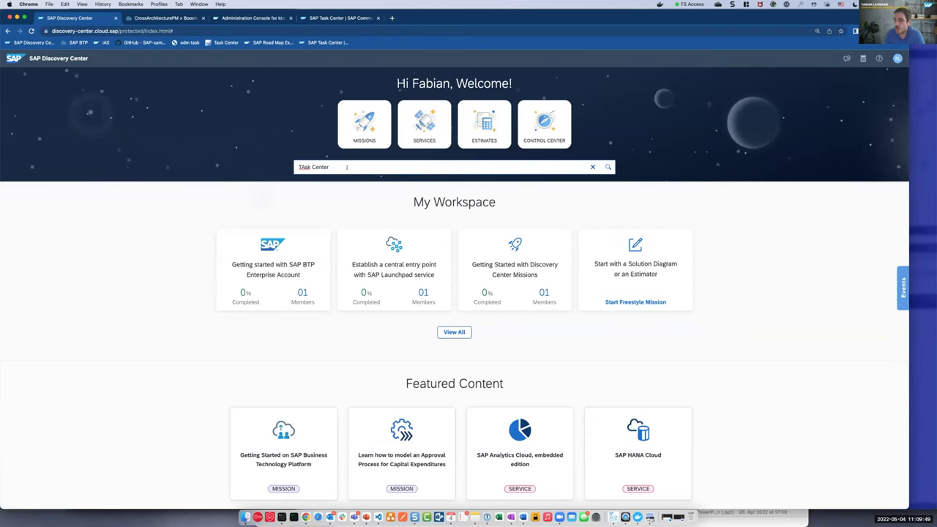
pyautogui.press('Return')
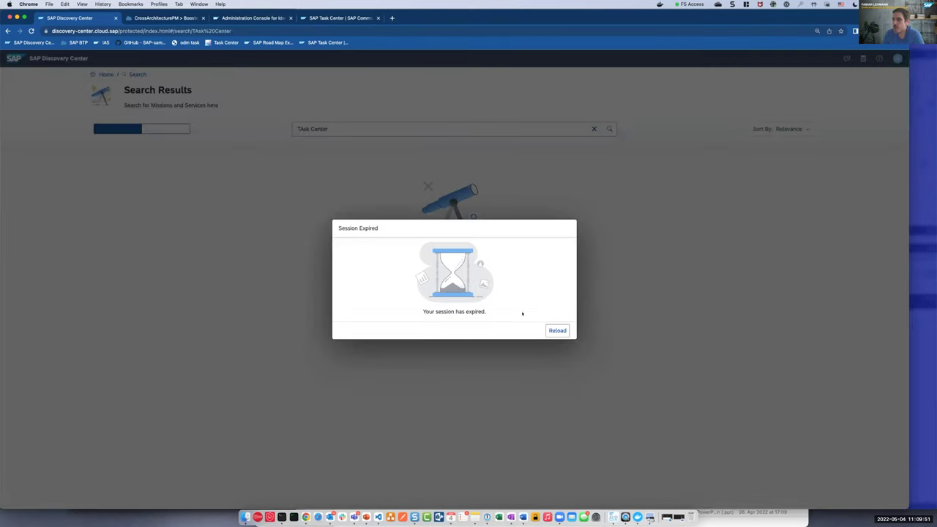
pyautogui.click(557, 331)
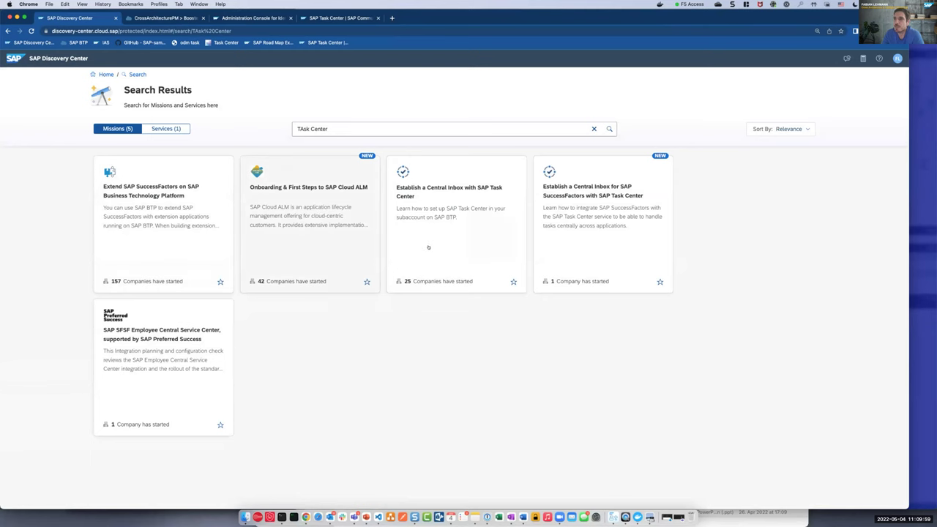
pyautogui.click(426, 189)
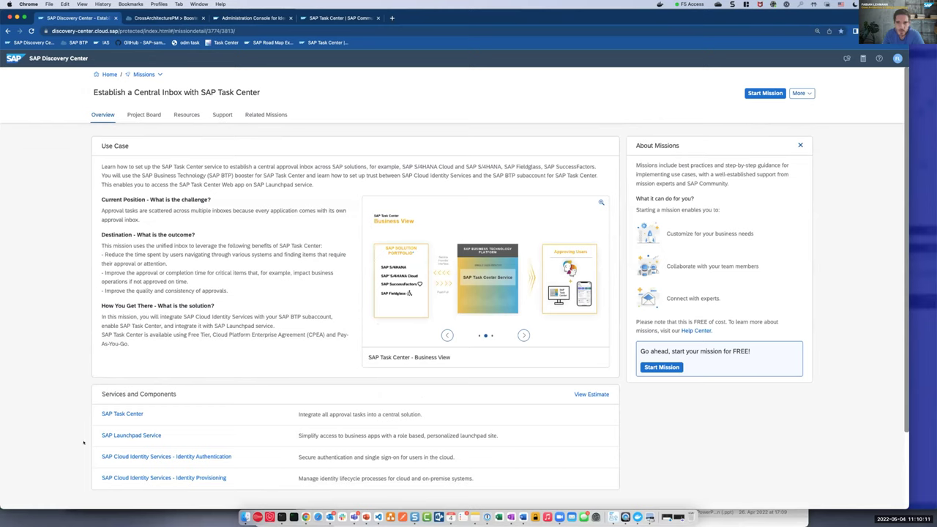
pyautogui.rightClick(121, 415)
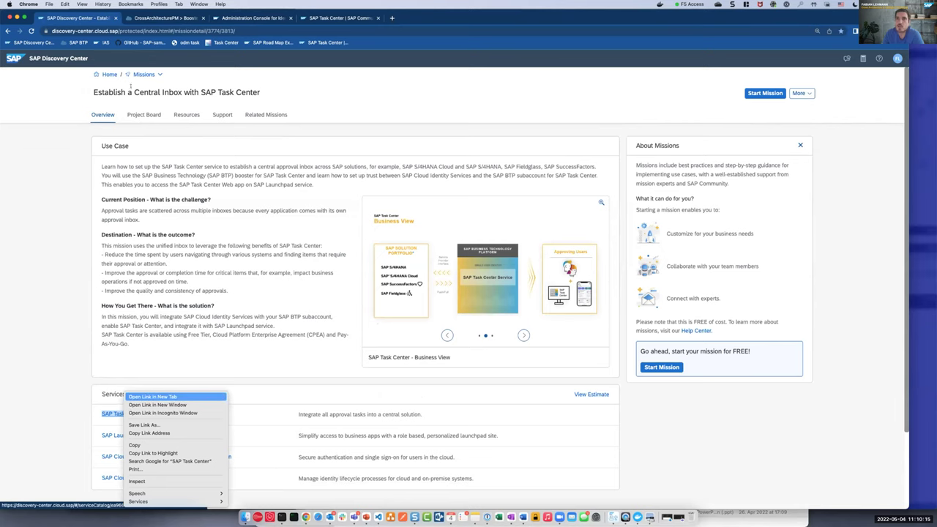
pyautogui.click(152, 397)
pyautogui.click(157, 18)
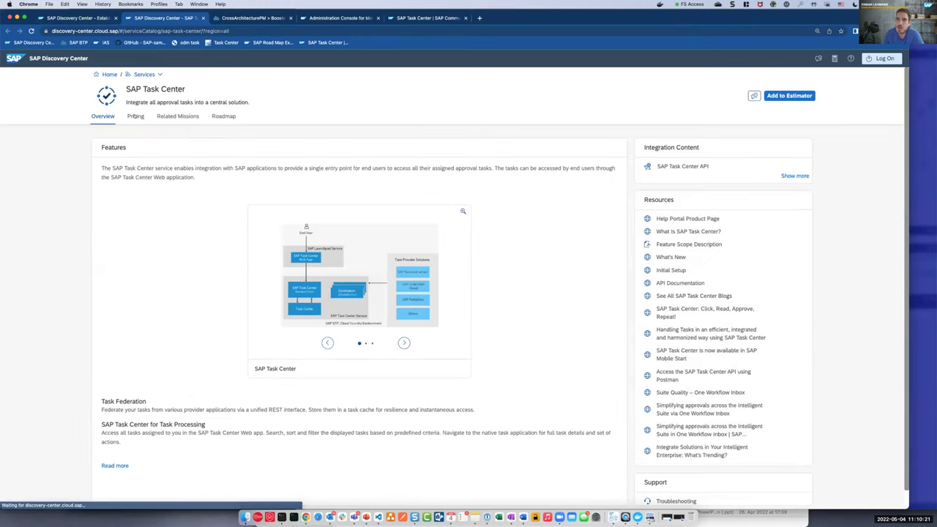
pyautogui.click(135, 116)
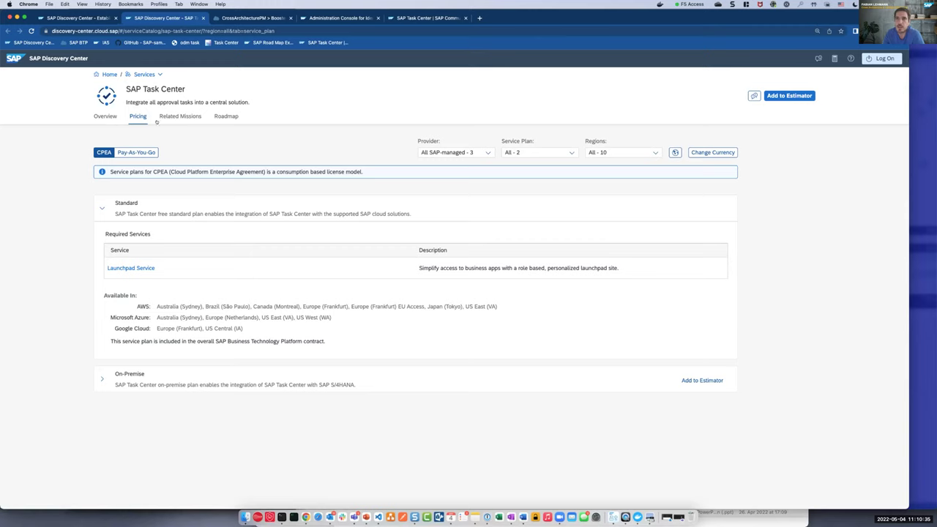
pyautogui.click(174, 115)
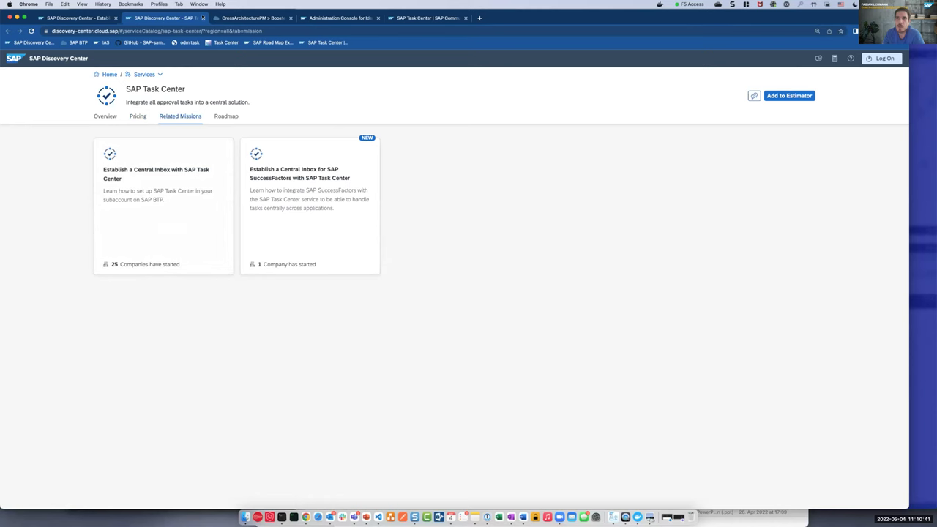
pyautogui.click(203, 18)
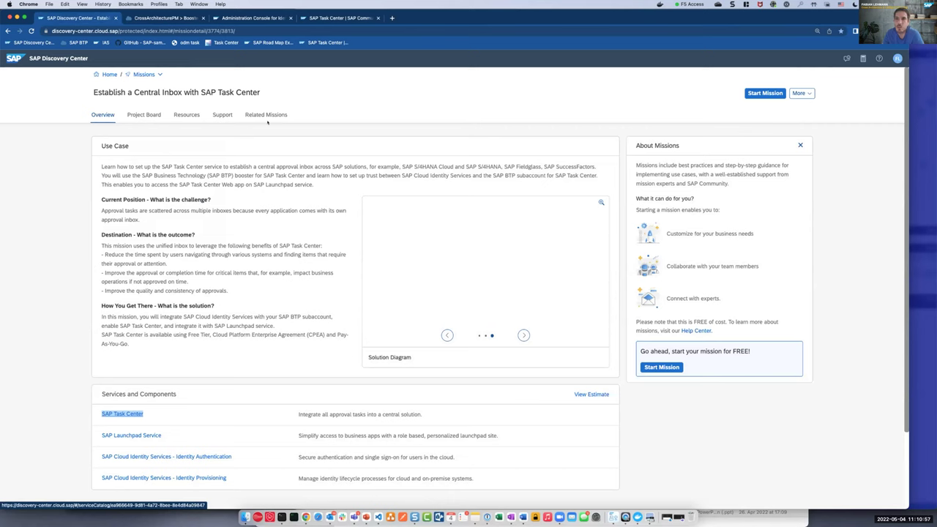
# Start the Central Inbox mission as a new mission and view its Project Board.
pyautogui.click(144, 114)
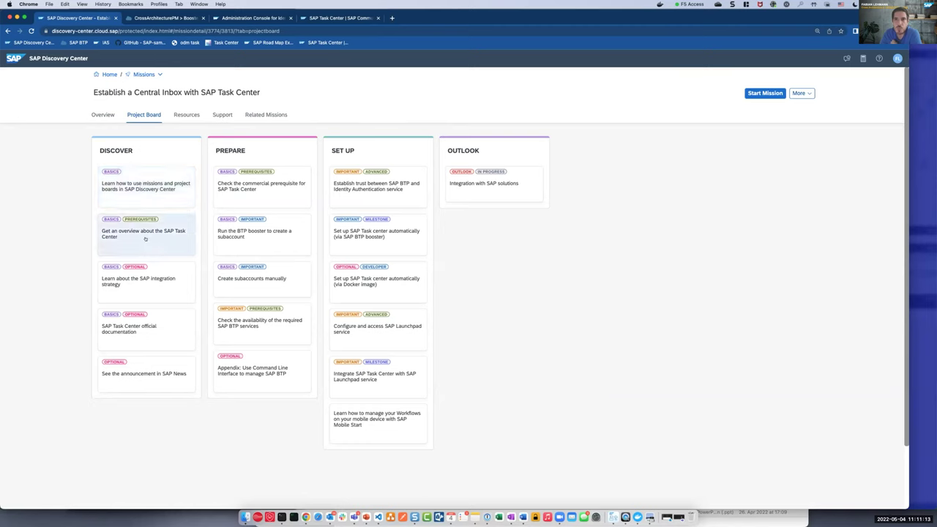
pyautogui.click(765, 93)
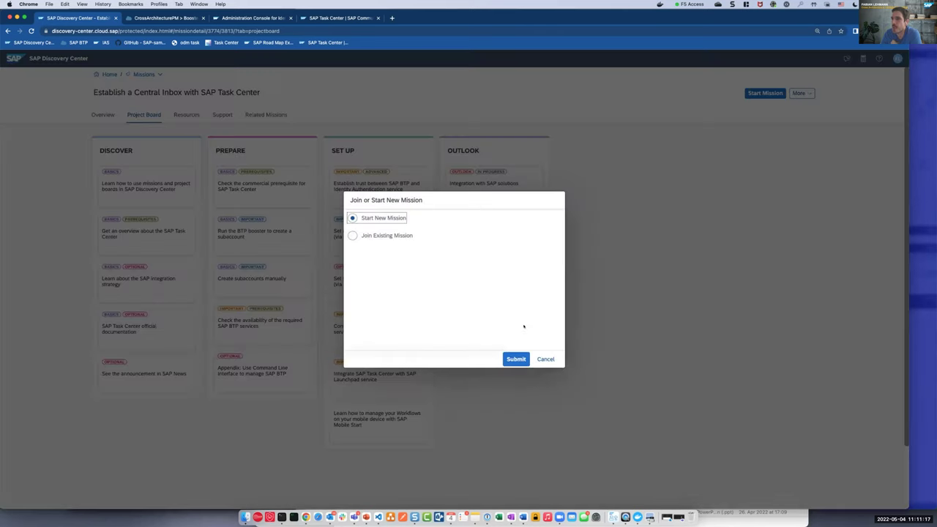
pyautogui.click(516, 359)
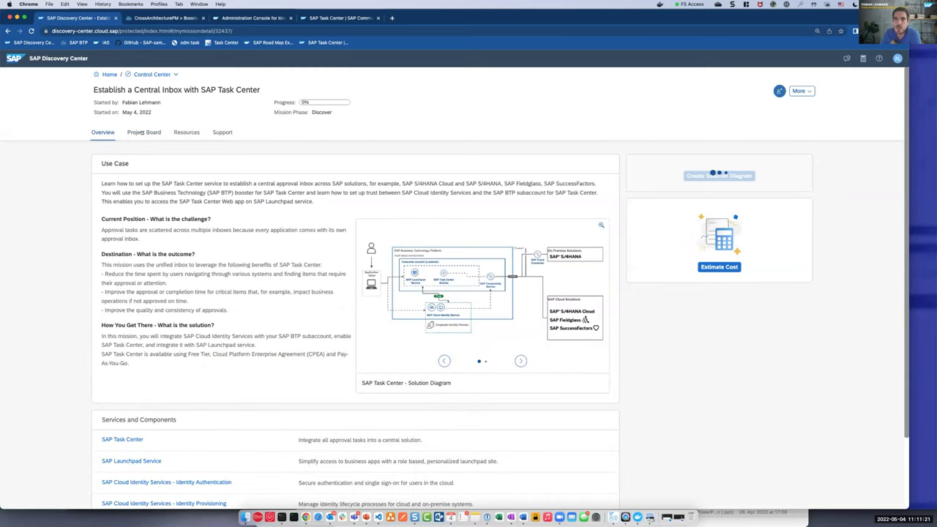
pyautogui.click(144, 136)
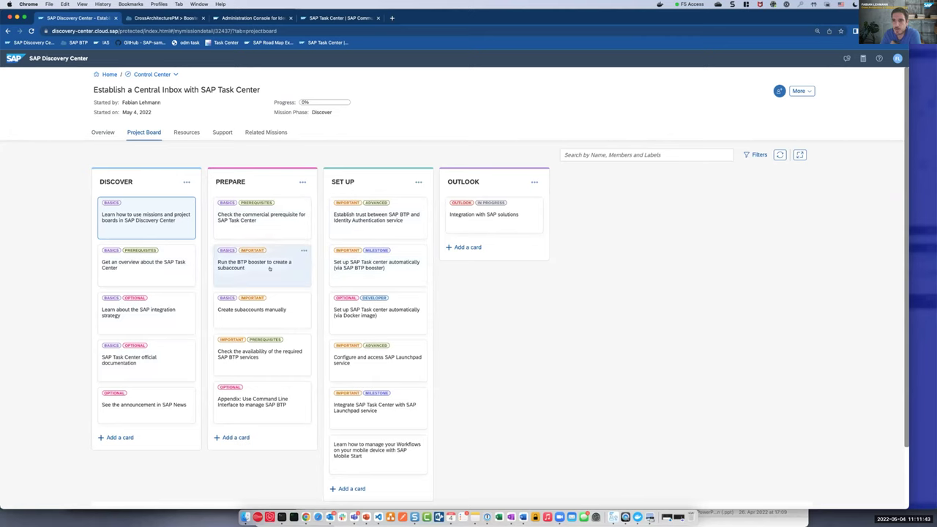
# Mark the commercial prerequisite and BTP booster cards as complete.
pyautogui.click(239, 218)
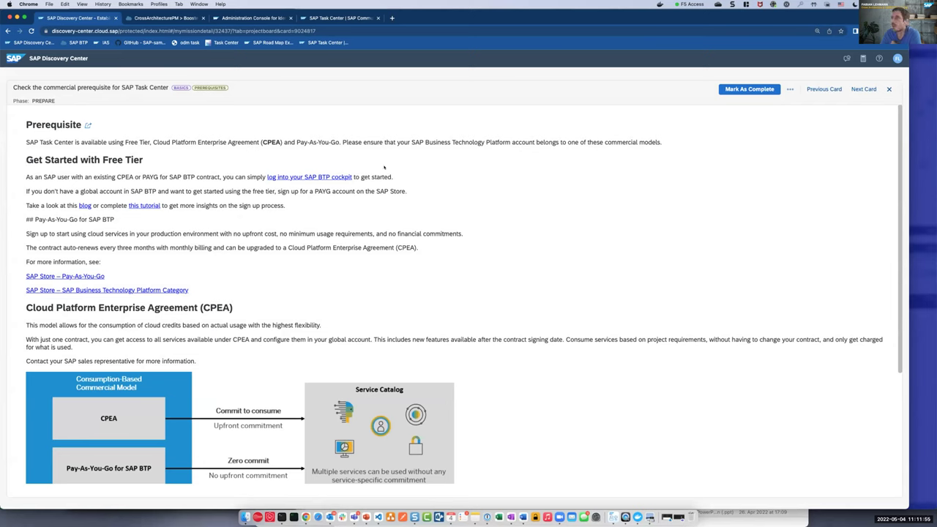
pyautogui.click(729, 90)
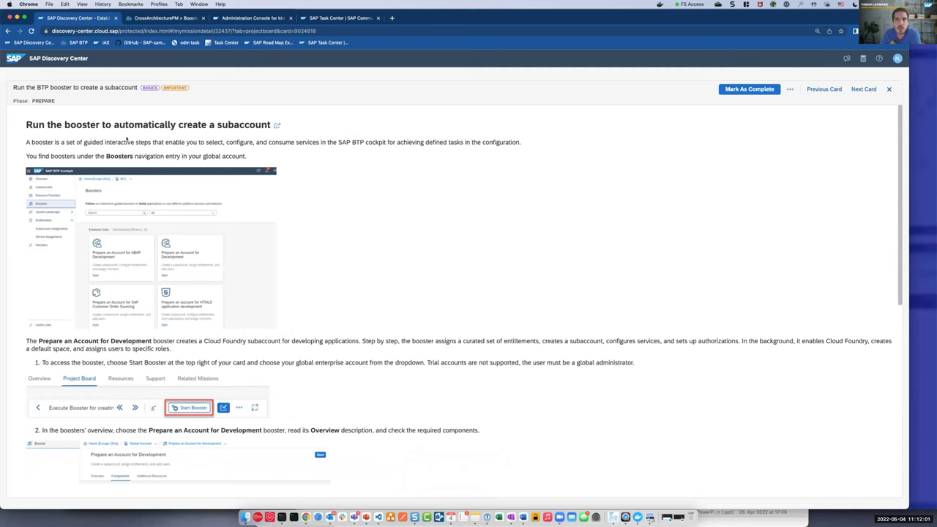
pyautogui.click(729, 89)
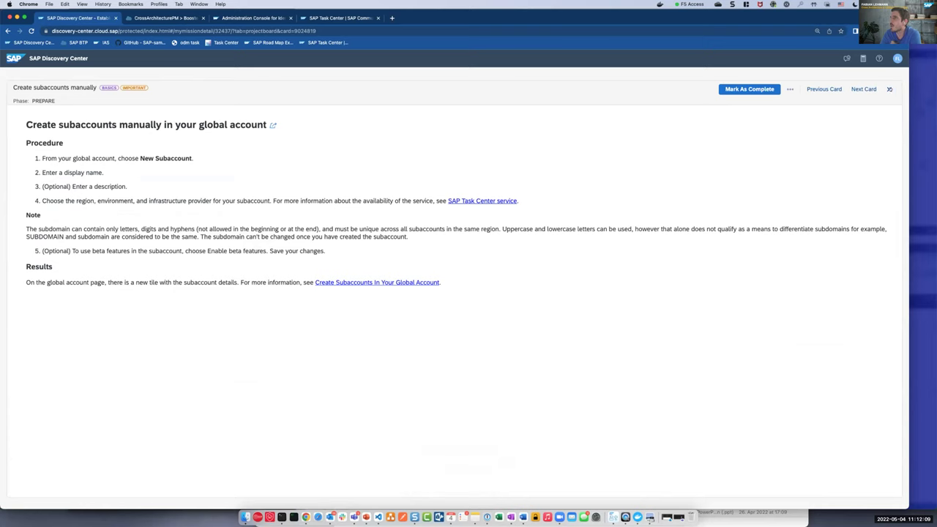
pyautogui.click(889, 89)
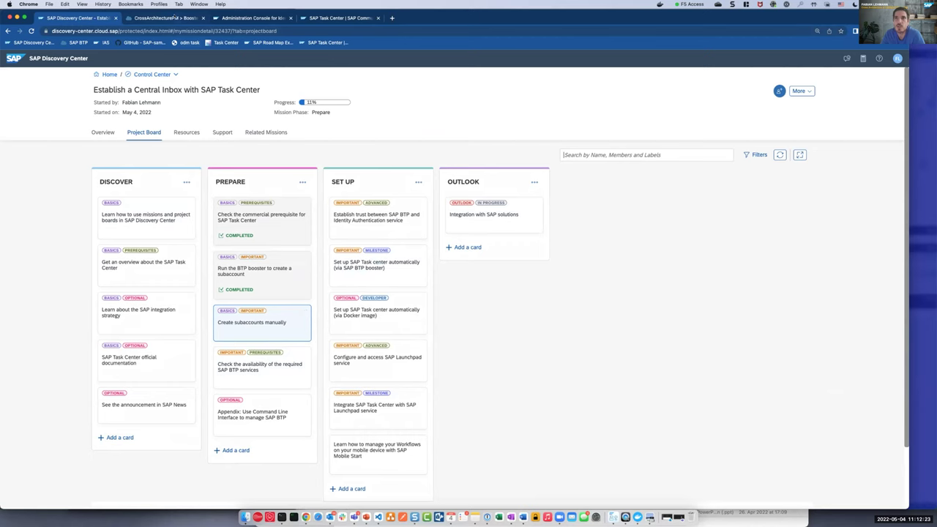
pyautogui.click(177, 18)
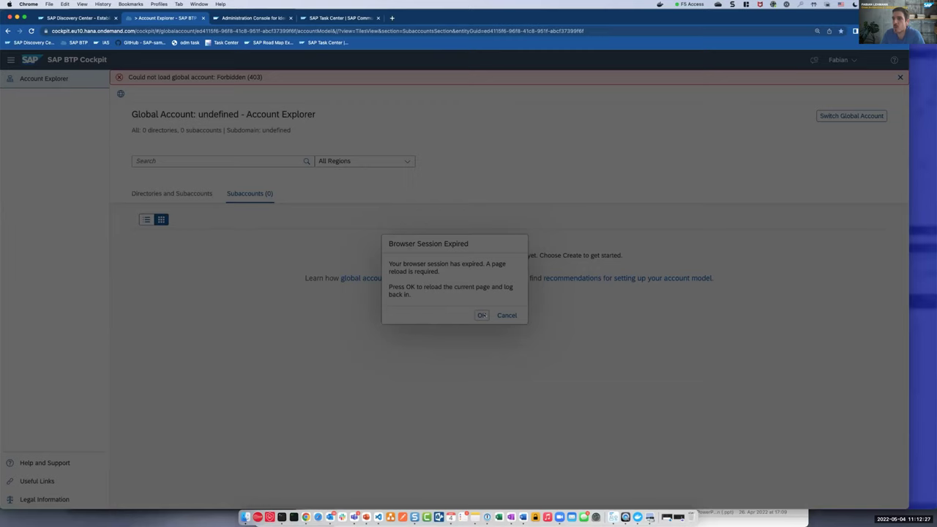
# Create a subaccount with display name sap_garage in the Europe (Frankfurt) region.
pyautogui.click(481, 315)
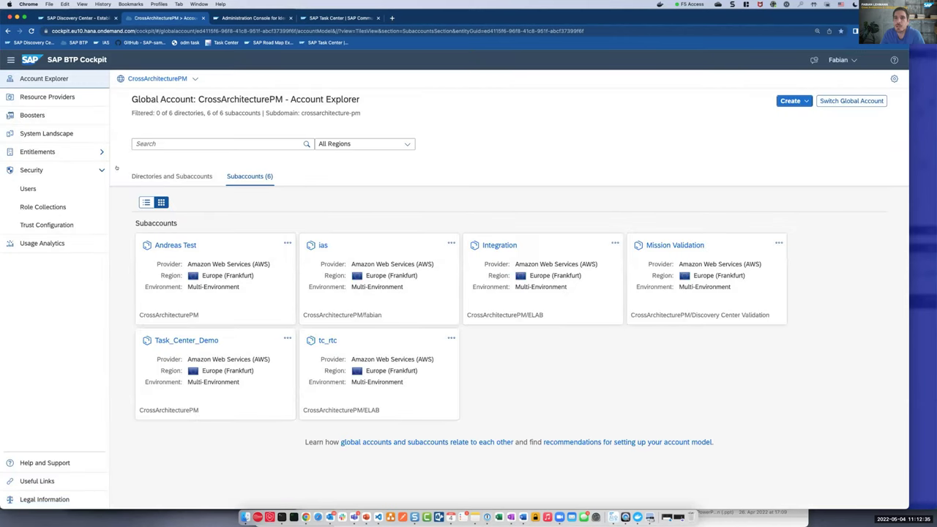
pyautogui.click(791, 103)
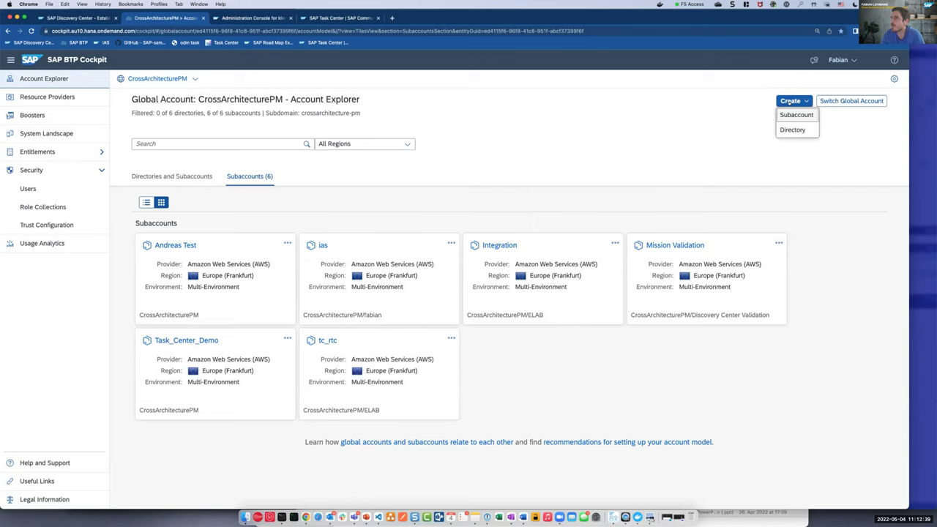
pyautogui.click(793, 115)
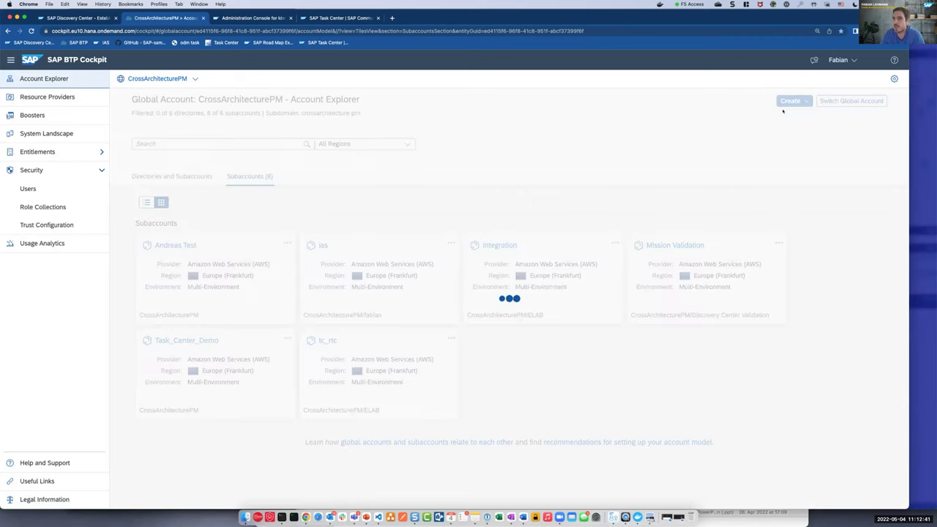
pyautogui.write('sa')
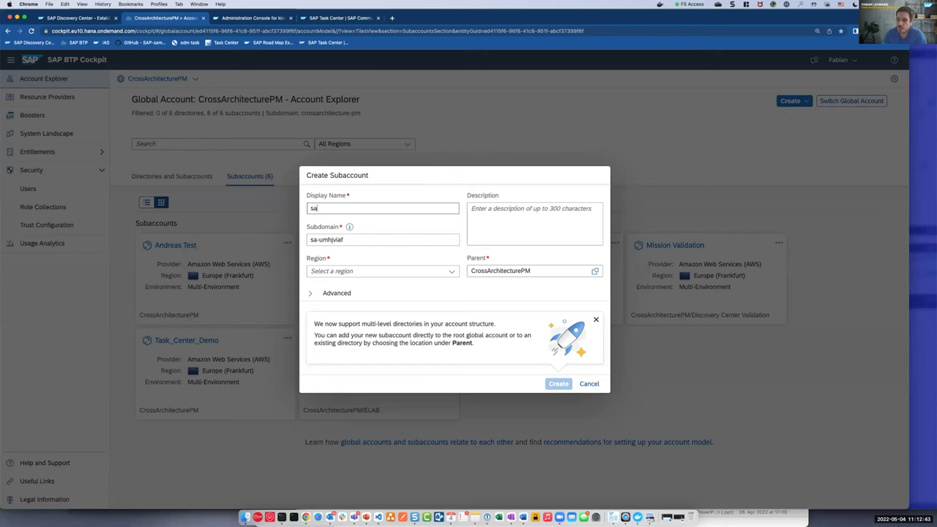
pyautogui.write('p_garage')
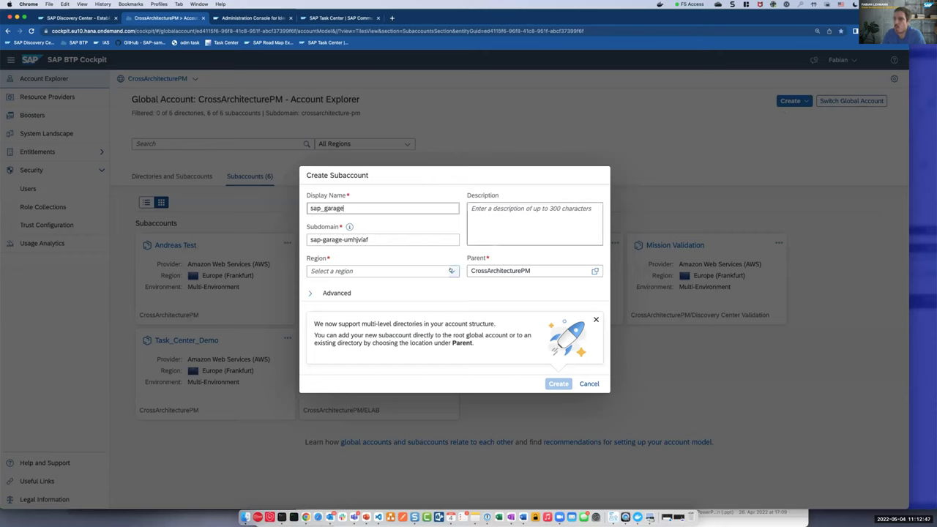
pyautogui.click(454, 272)
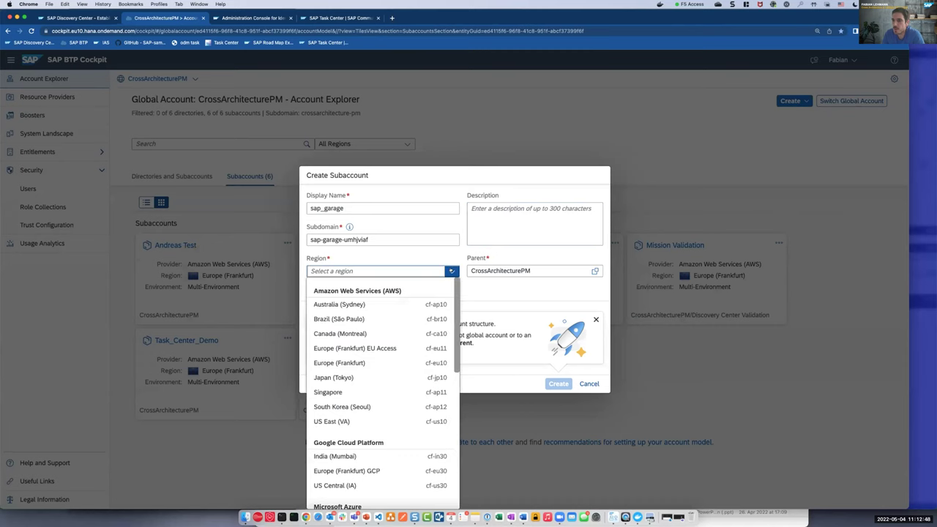
pyautogui.click(368, 362)
pyautogui.click(557, 384)
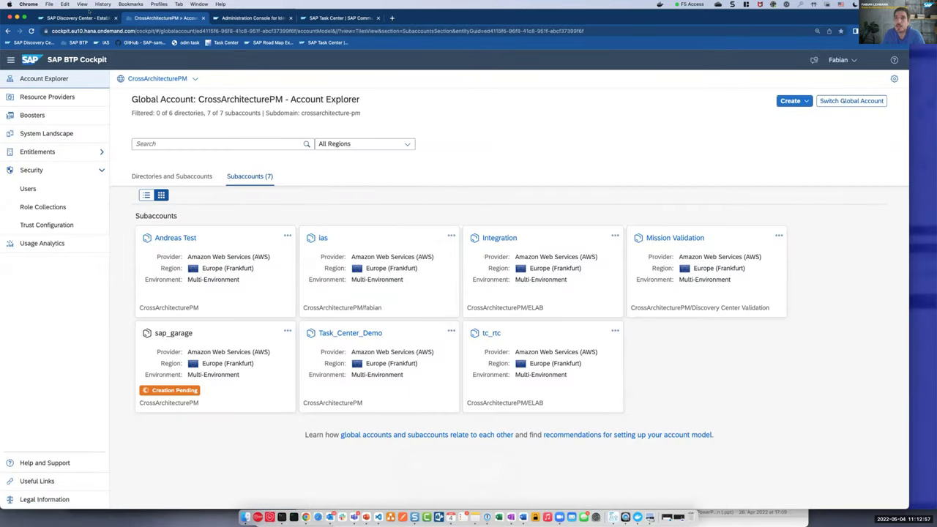
# Mark the Create subaccounts manually card complete and read the availability card's steps.
pyautogui.click(82, 17)
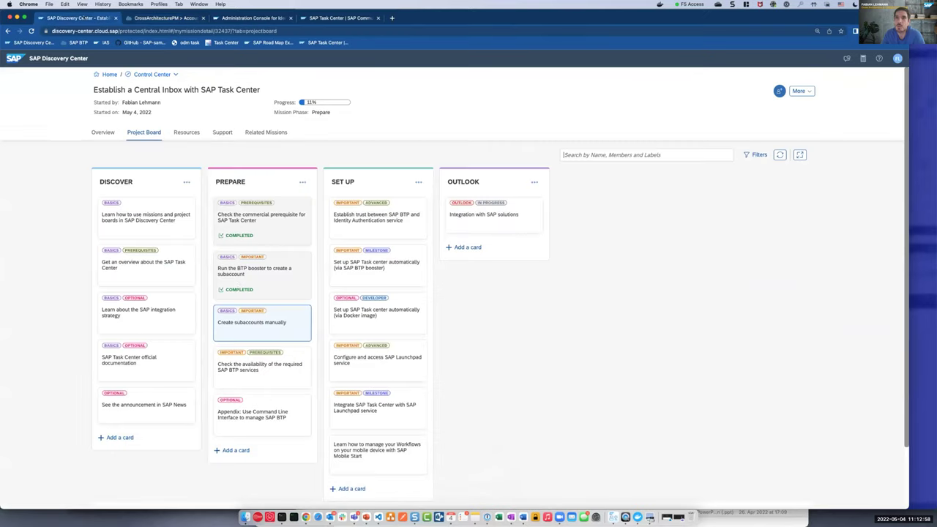
pyautogui.click(262, 323)
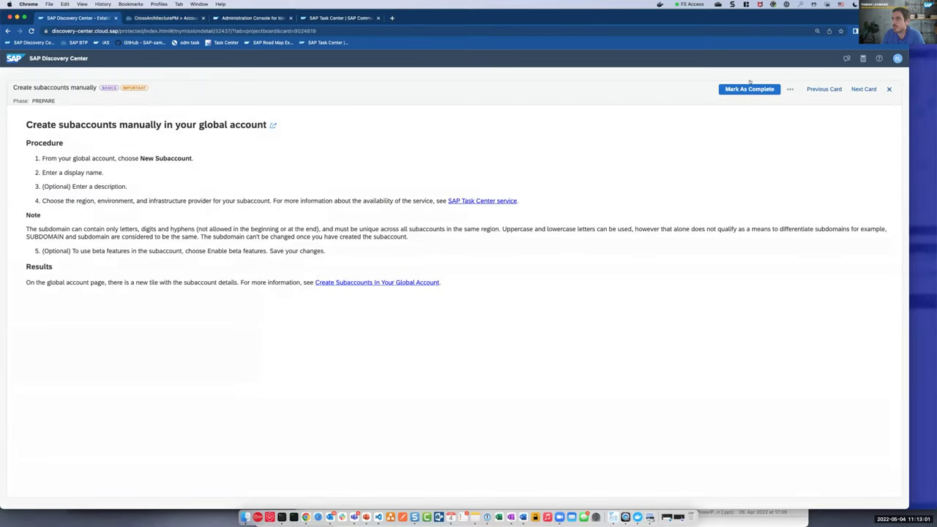
pyautogui.click(750, 88)
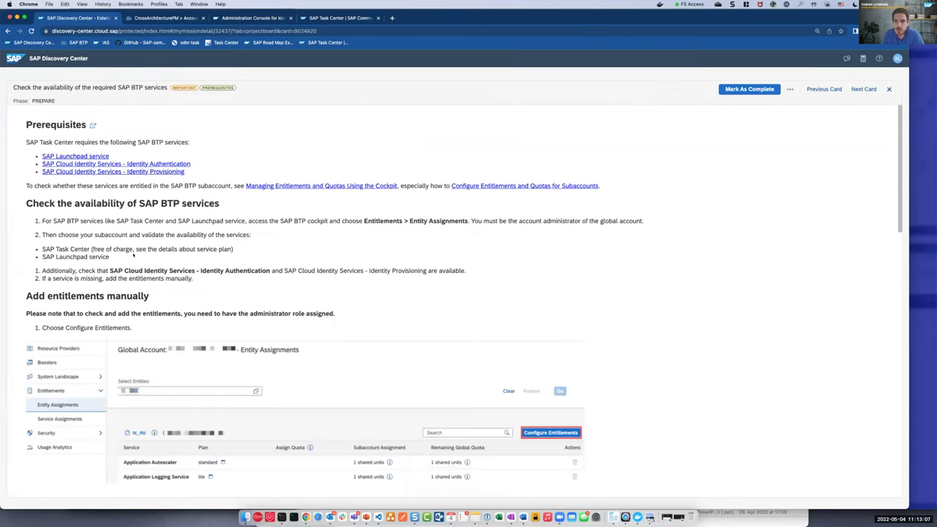
pyautogui.scroll(-3, 133, 254)
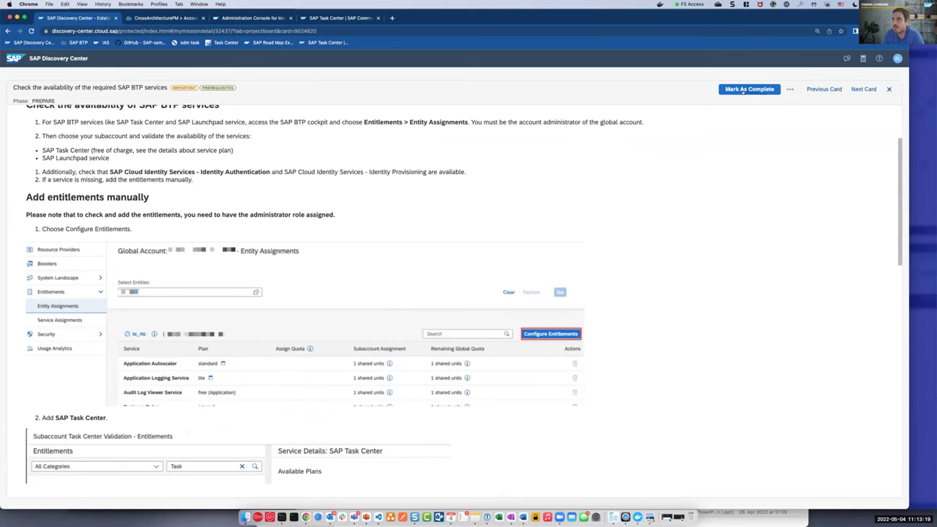
pyautogui.hotkey('ctrl', 'Tab')
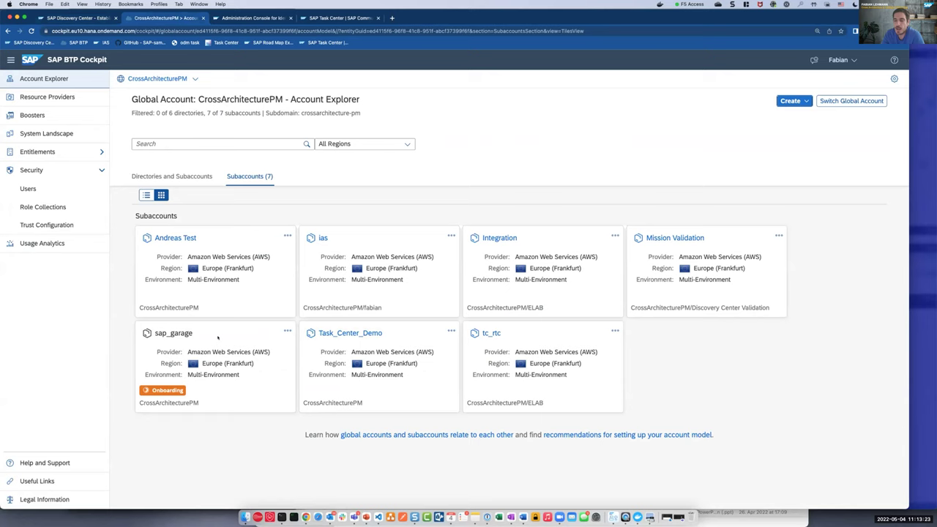
# Open the sap_garage subaccount's entitlements and start configuring them.
pyautogui.click(160, 333)
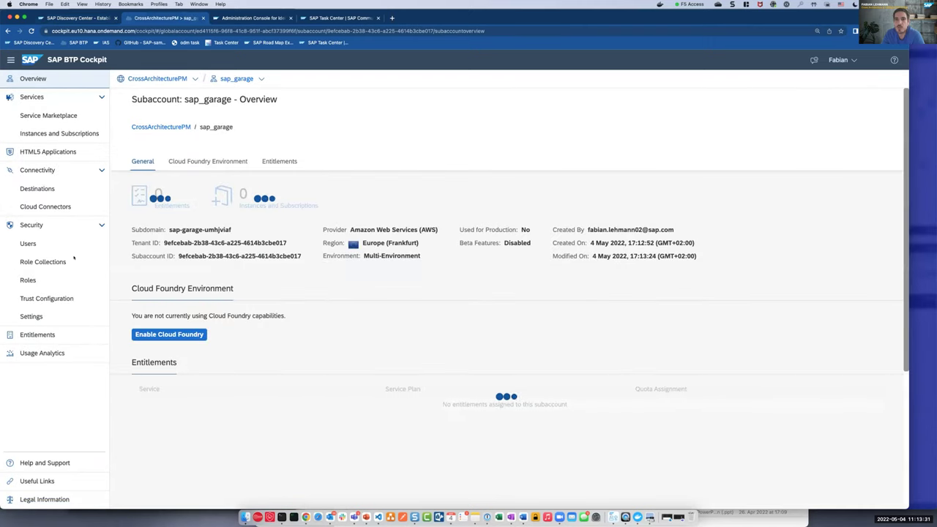
pyautogui.click(37, 334)
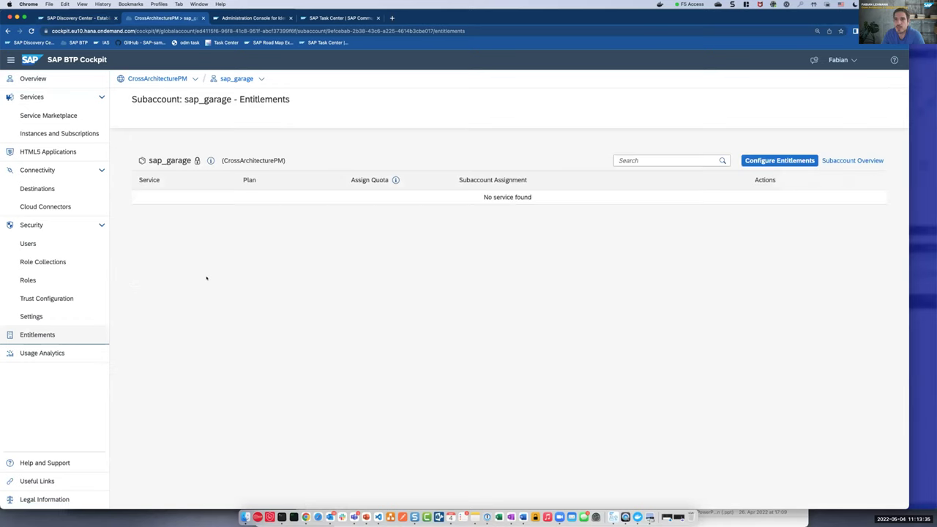
pyautogui.scroll(-3, 200, 333)
pyautogui.scroll(-1, 199, 333)
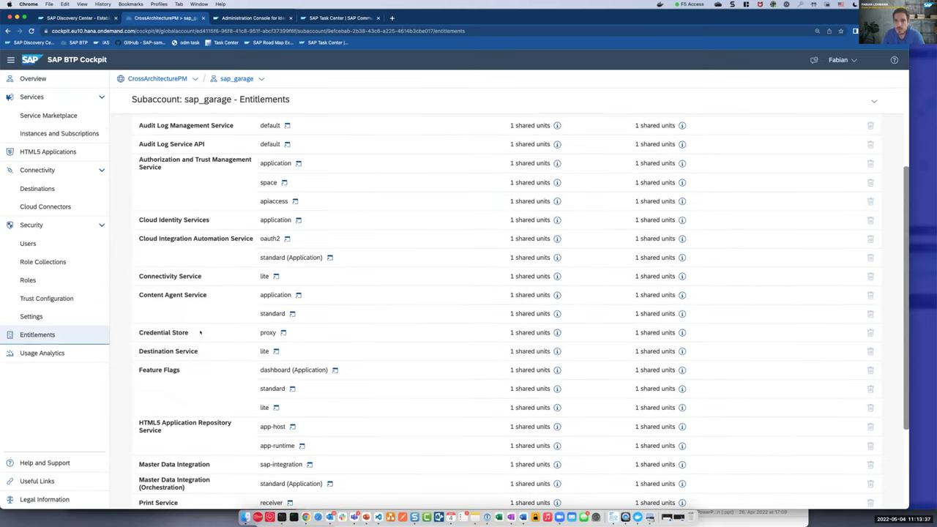
pyautogui.scroll(-3, 200, 333)
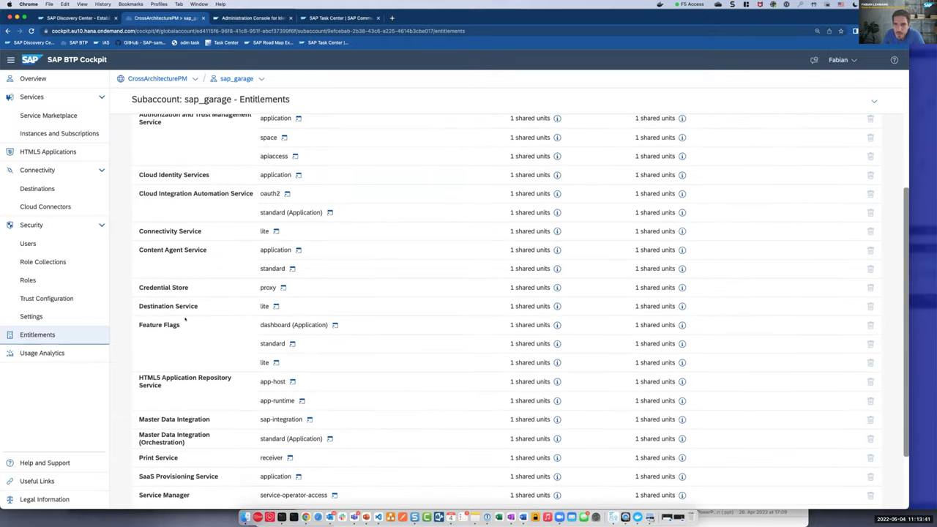
pyautogui.scroll(6, 180, 337)
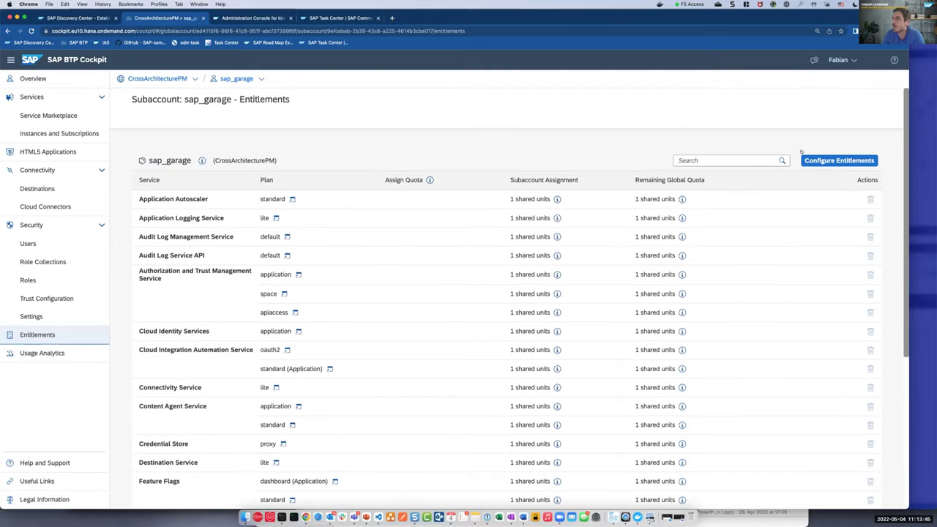
pyautogui.click(839, 159)
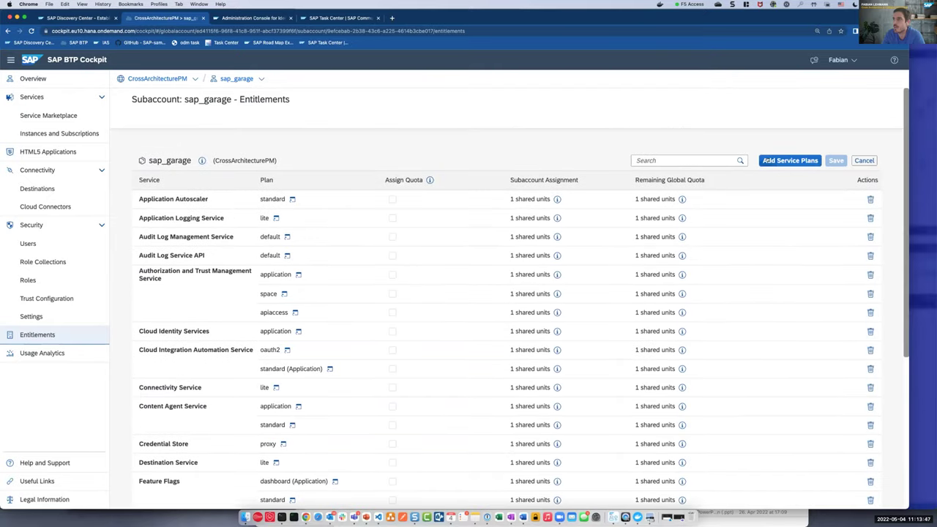
# Add the SAP Task Center standard and Launchpad Service standard (Application) plans.
pyautogui.click(790, 160)
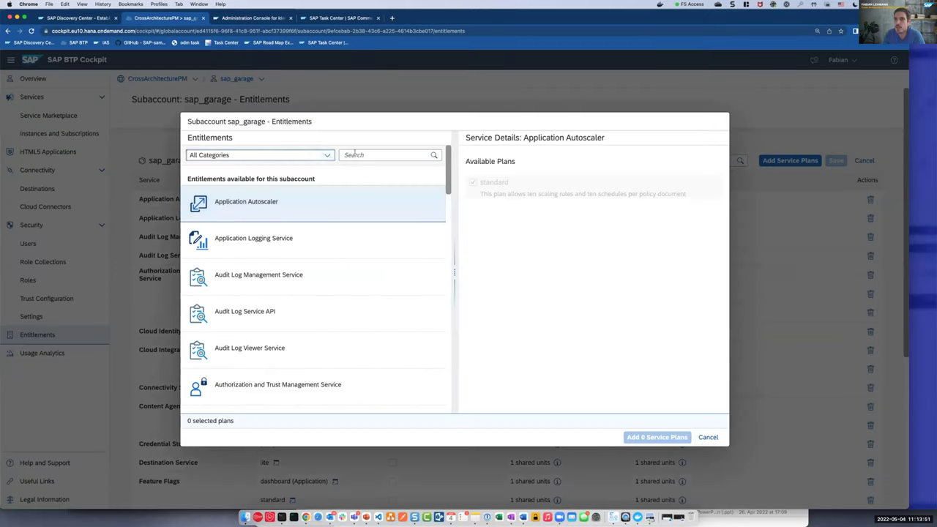
pyautogui.click(353, 155)
pyautogui.write('task')
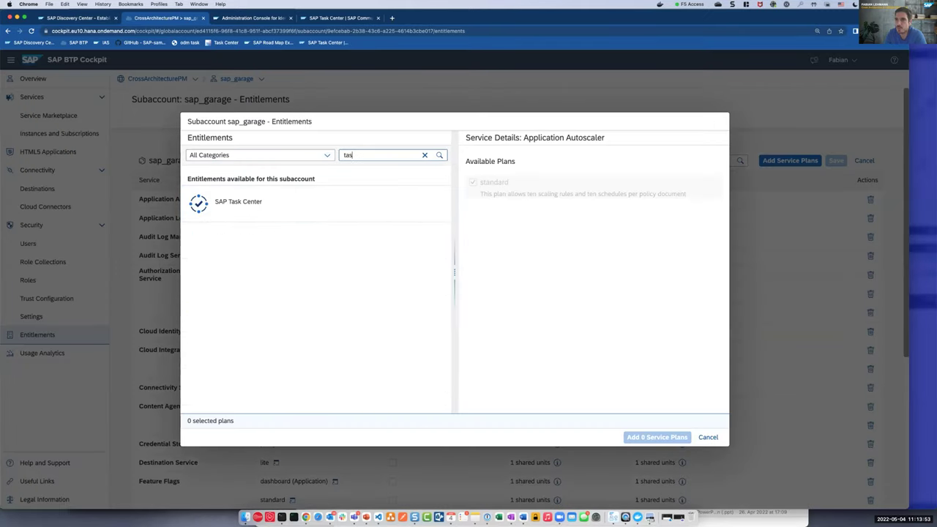
pyautogui.click(295, 196)
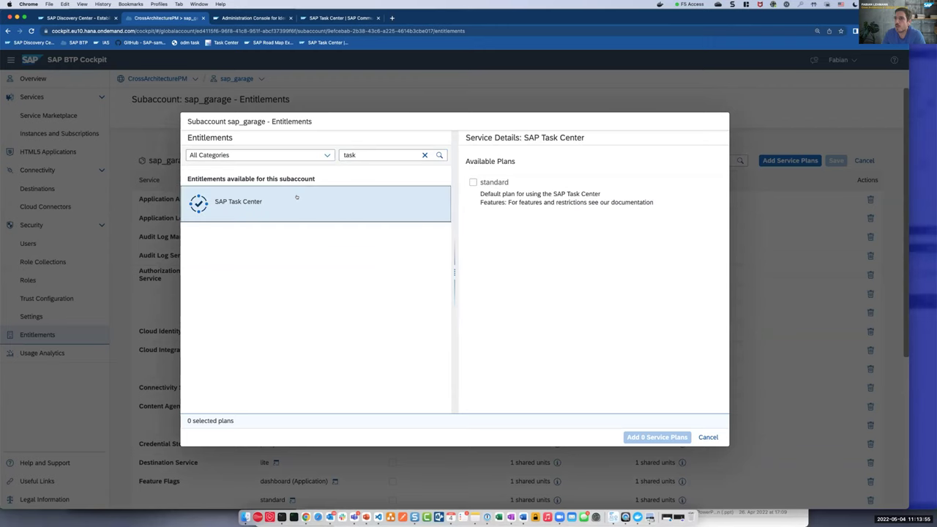
pyautogui.click(473, 182)
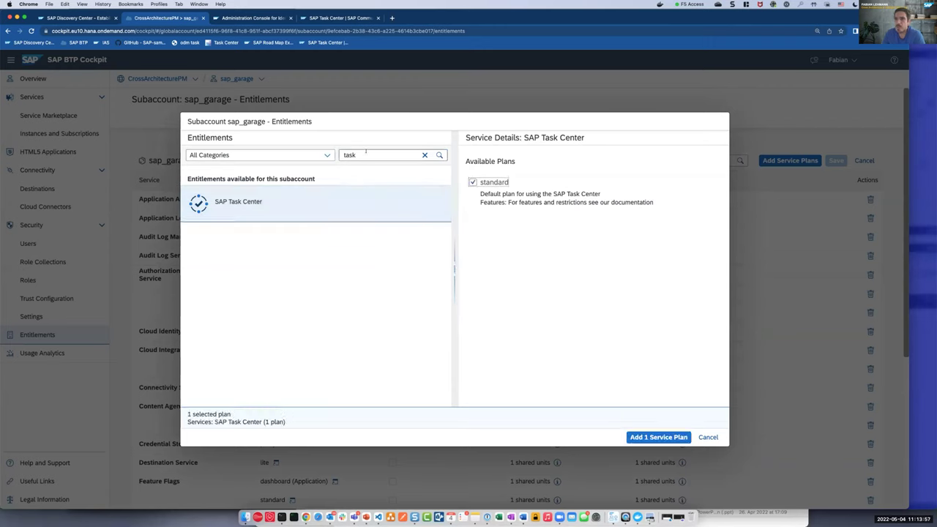
pyautogui.write('lau')
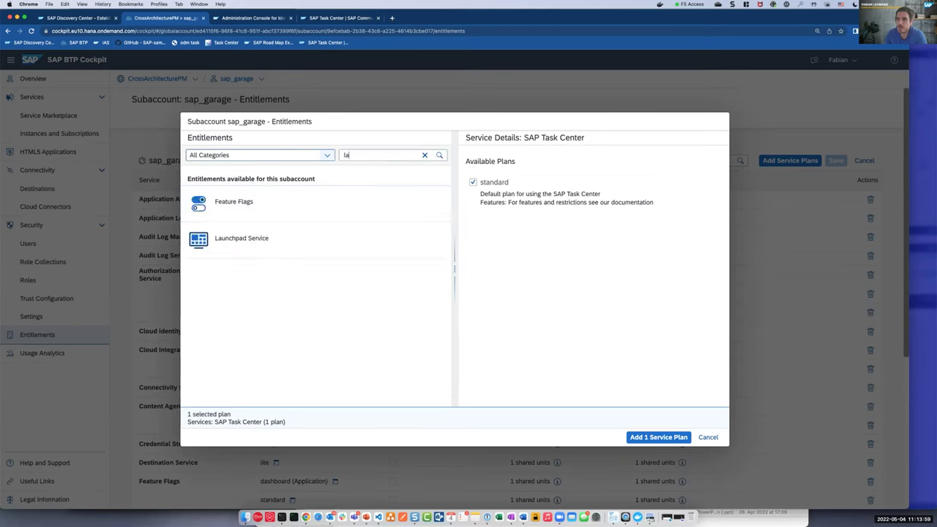
pyautogui.click(275, 202)
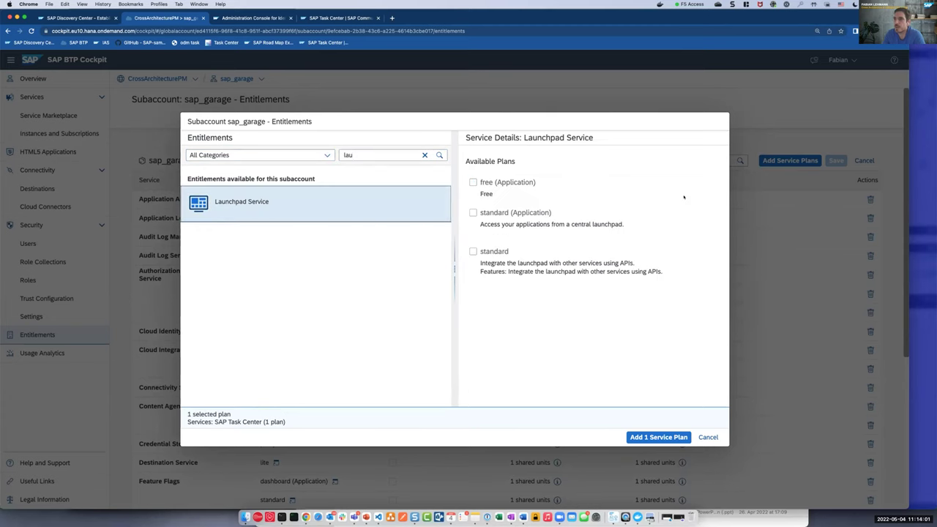
pyautogui.click(473, 213)
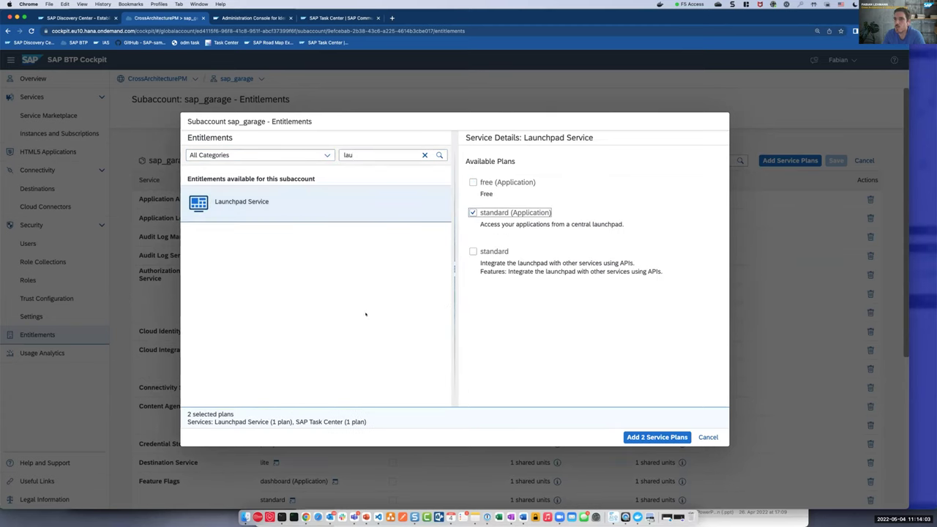
pyautogui.click(649, 438)
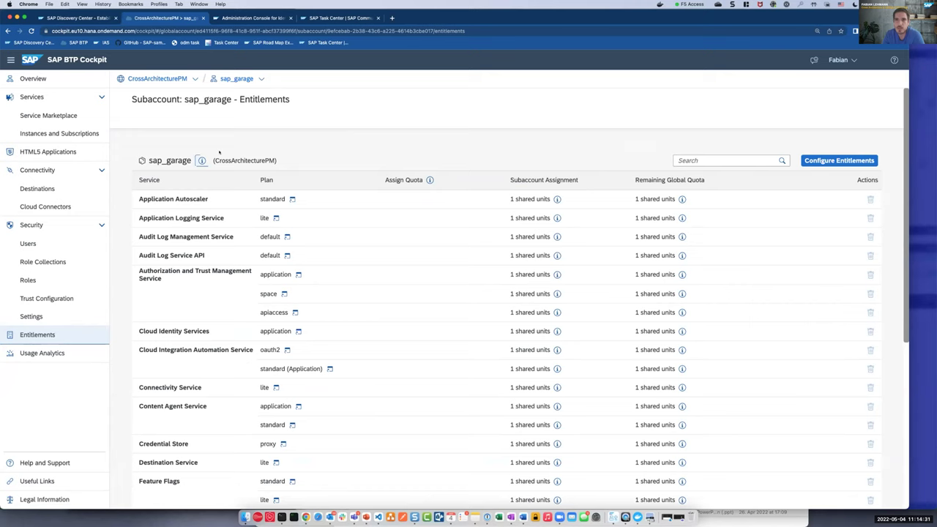
# Establish trust between sap_garage and the caias.accounts.ondemand.com identity tenant.
pyautogui.click(47, 297)
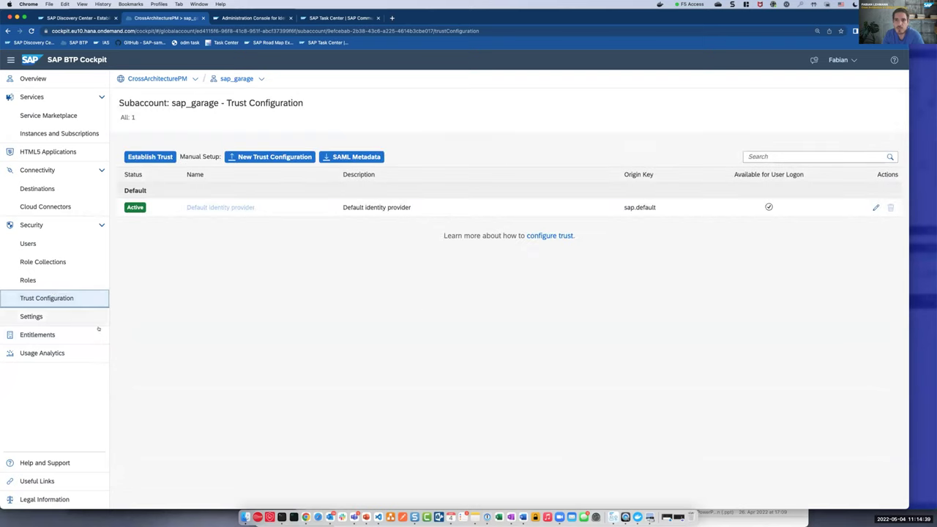
pyautogui.click(141, 157)
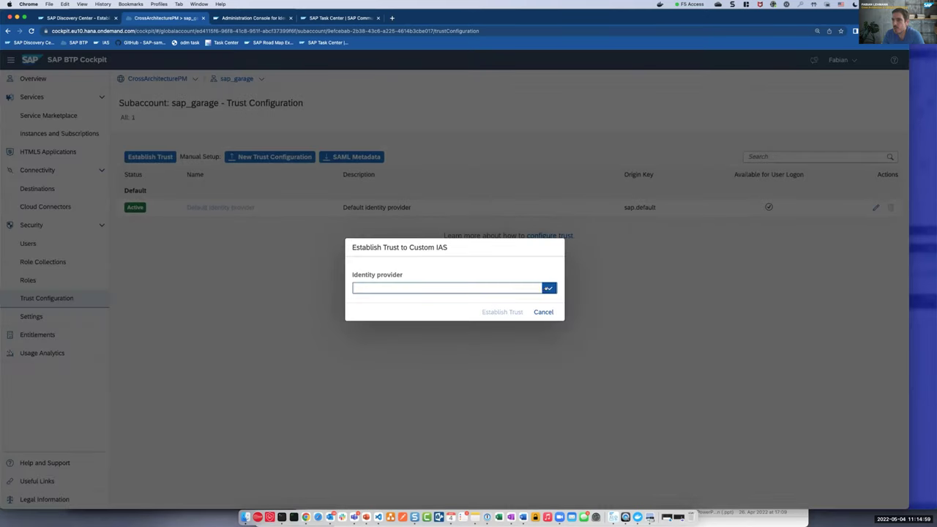
pyautogui.click(544, 288)
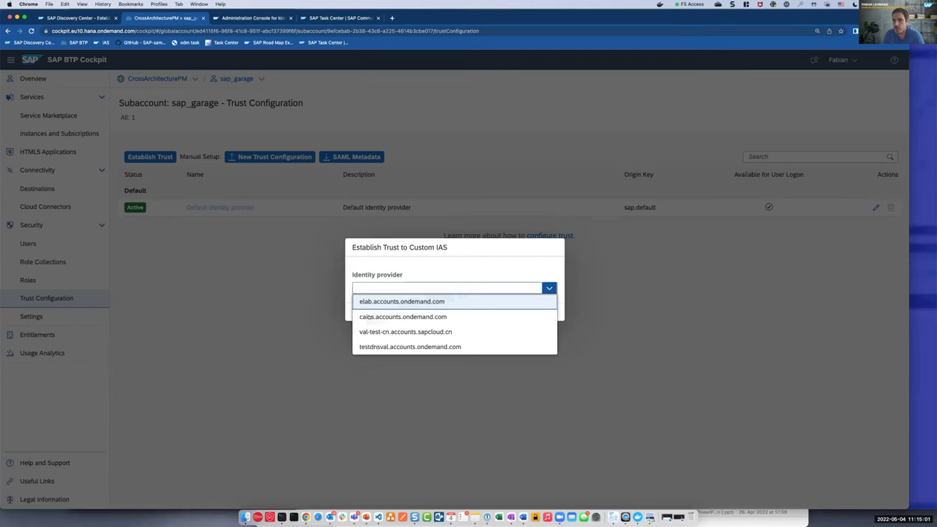
pyautogui.click(372, 316)
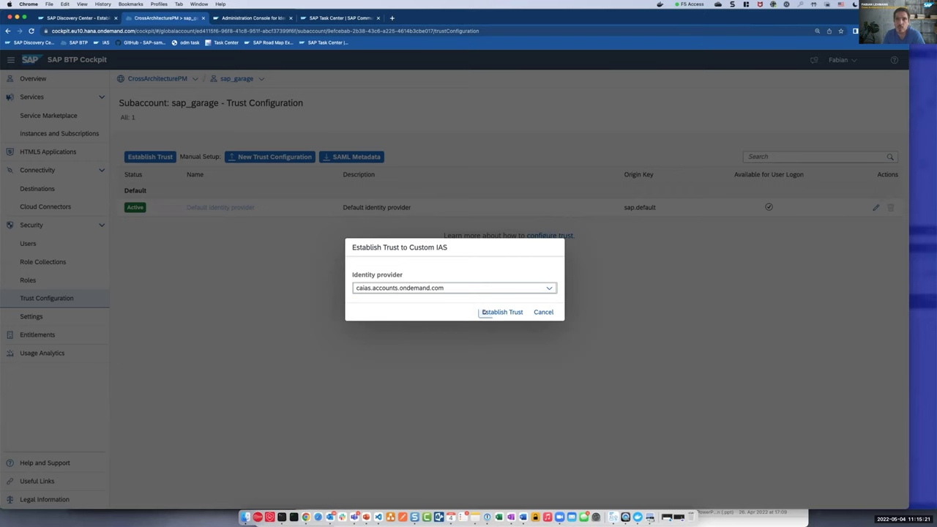
pyautogui.click(484, 312)
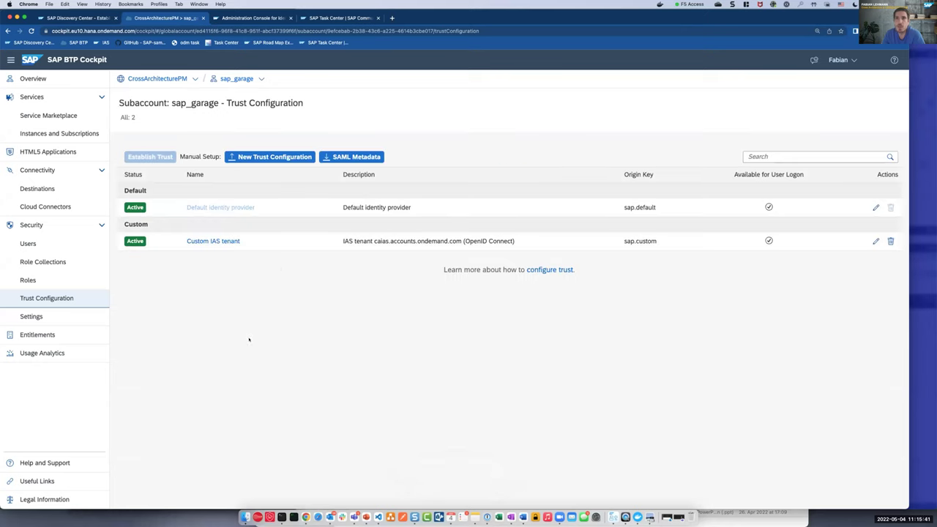
# Mark the service availability, CLI appendix and trust setup cards complete, then review the booster prerequisites.
pyautogui.click(82, 17)
pyautogui.click(749, 89)
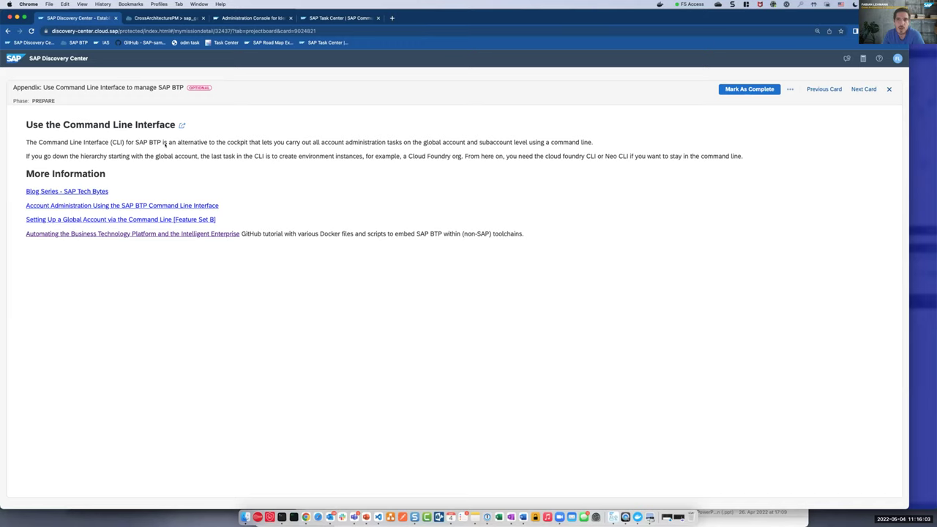
pyautogui.click(751, 88)
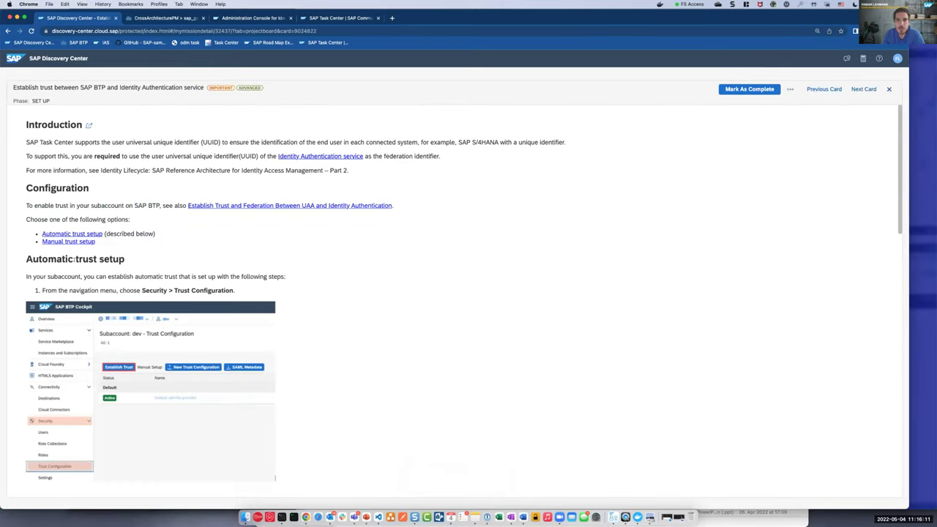
pyautogui.scroll(-10, 464, 293)
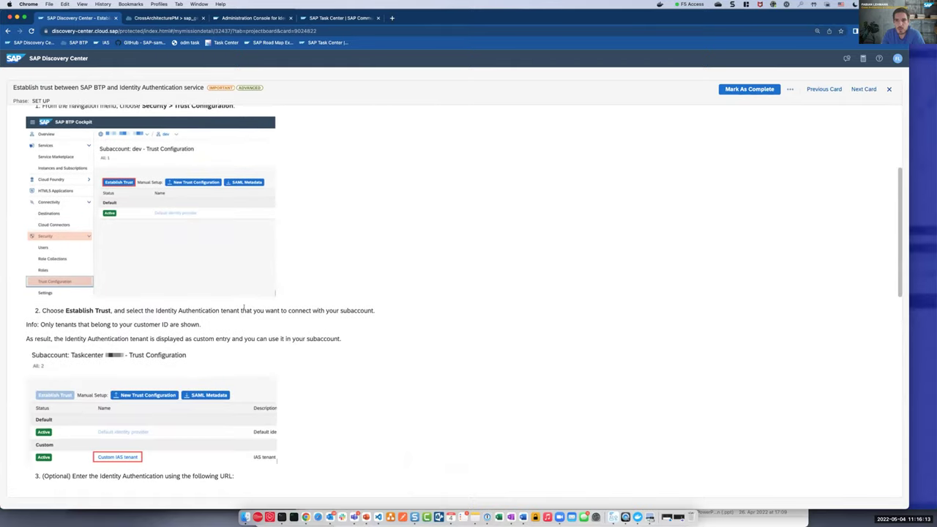
pyautogui.click(742, 89)
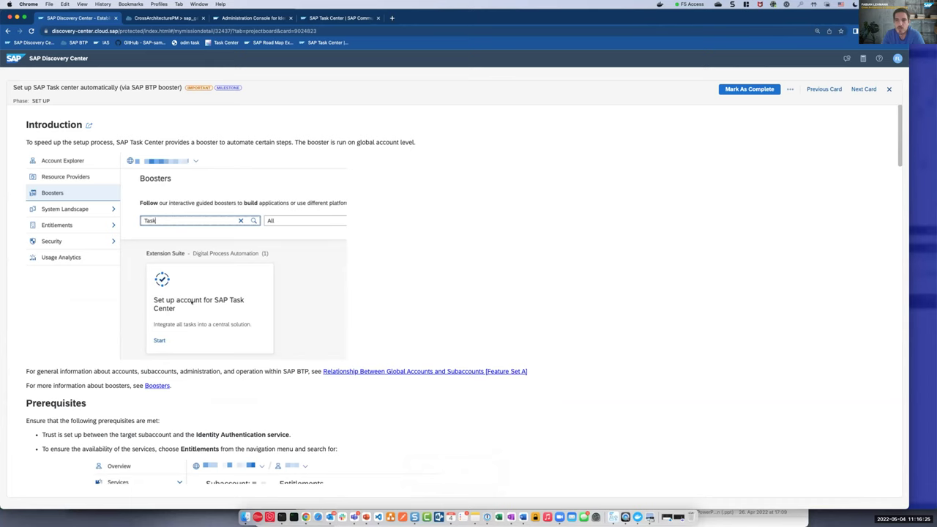
pyautogui.scroll(-4, 192, 302)
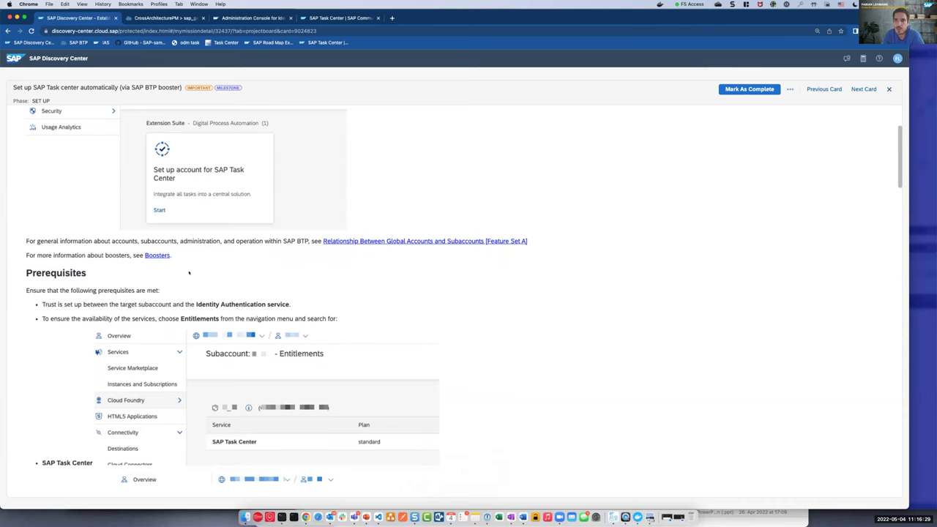
pyautogui.scroll(-1, 188, 272)
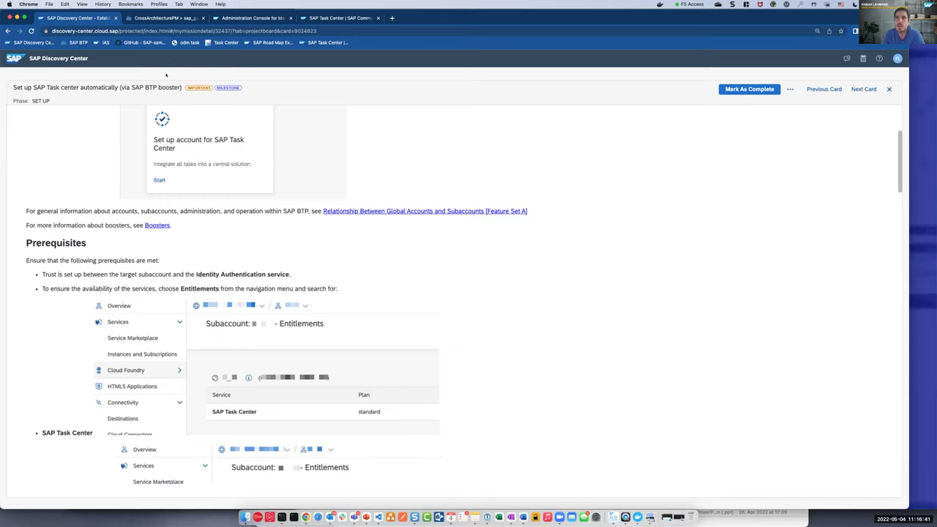
pyautogui.click(157, 18)
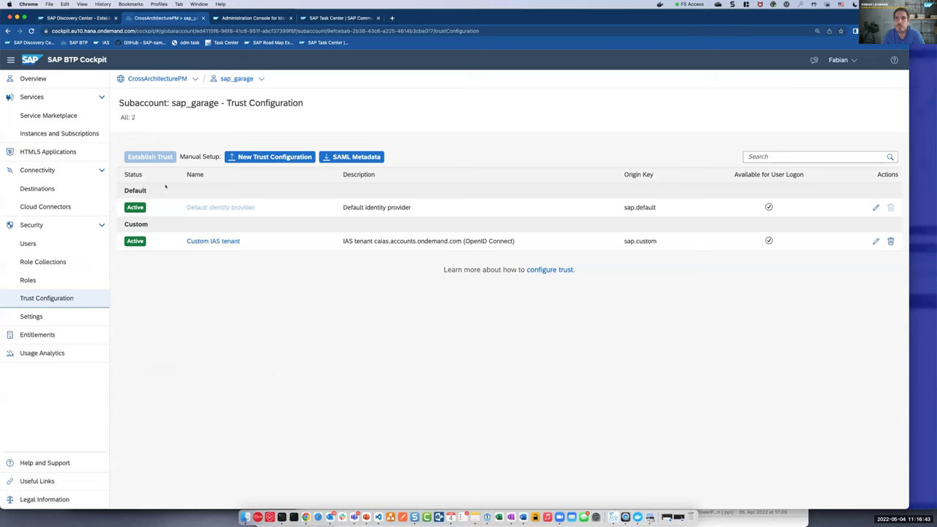
# Launch the SAP Task Center booster with sap_garage as target subaccount, up to Review.
pyautogui.click(133, 79)
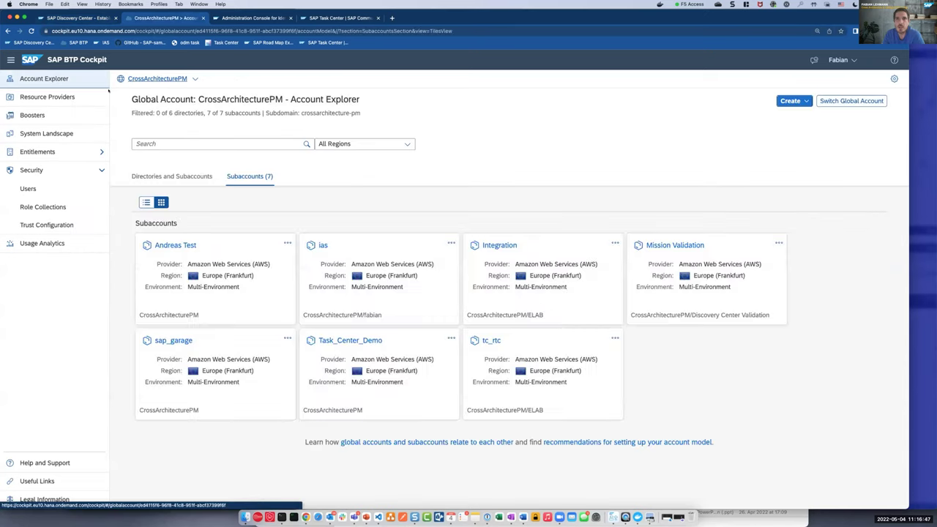
pyautogui.click(44, 115)
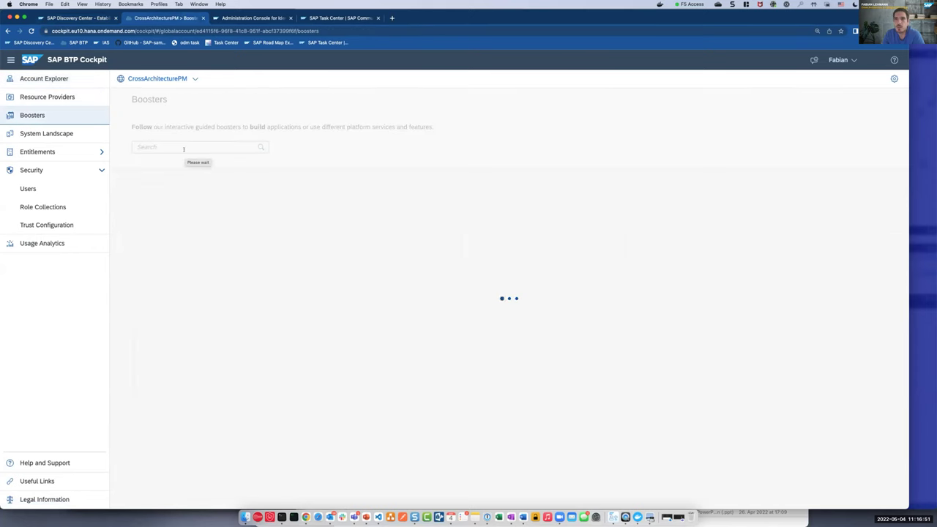
pyautogui.click(184, 148)
pyautogui.write('Task')
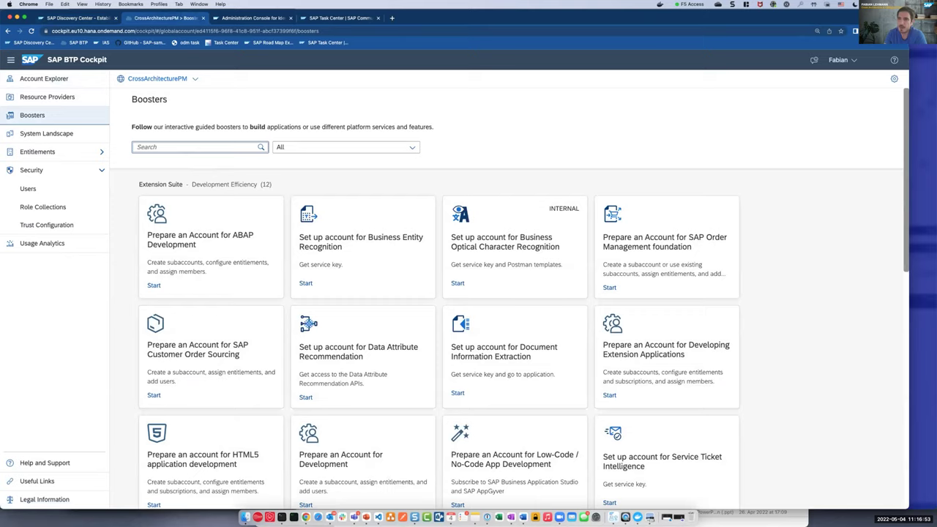
pyautogui.click(154, 282)
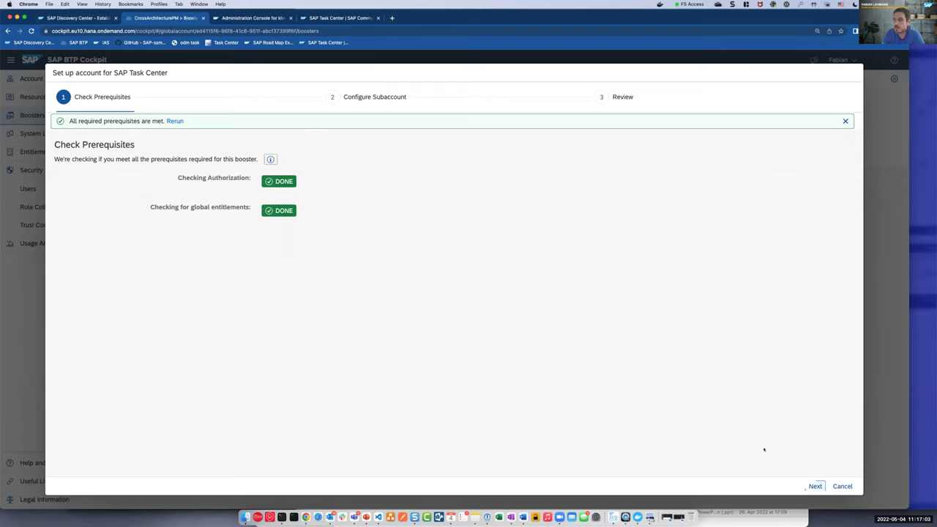
pyautogui.click(815, 486)
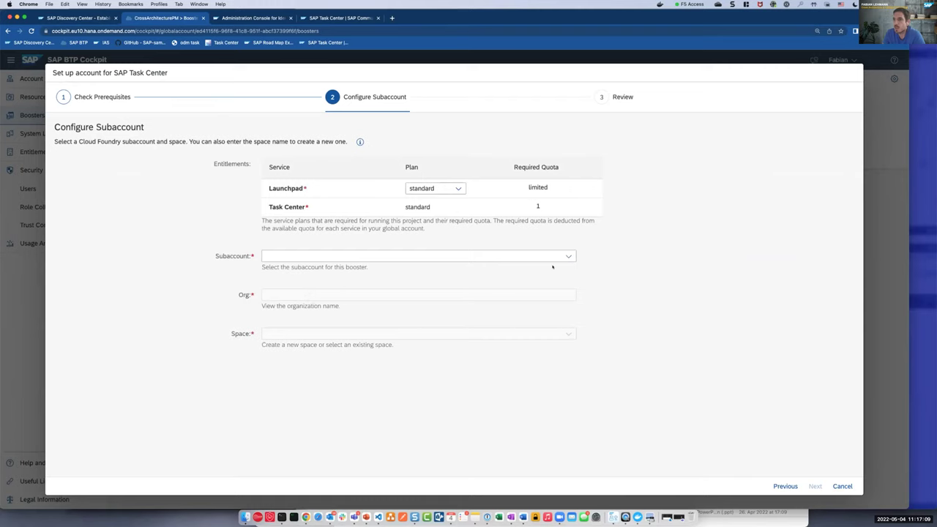
pyautogui.click(568, 255)
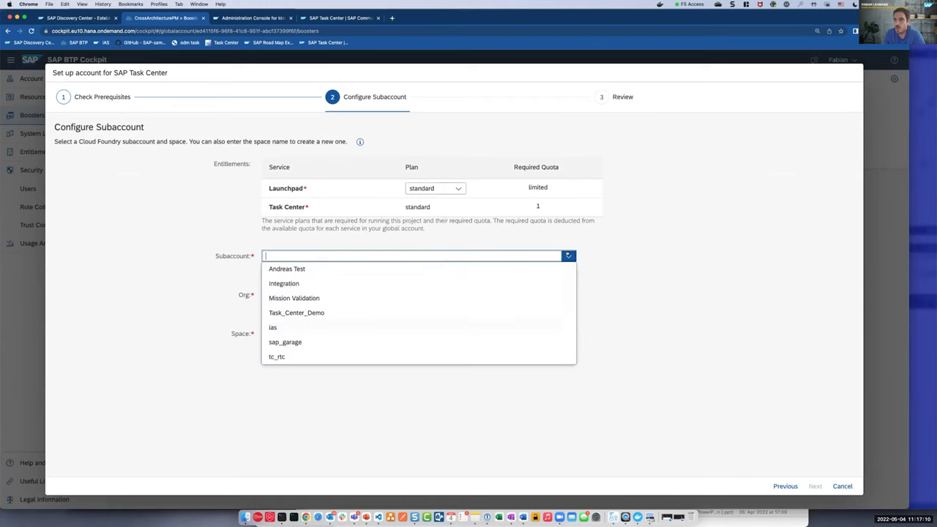
pyautogui.click(306, 342)
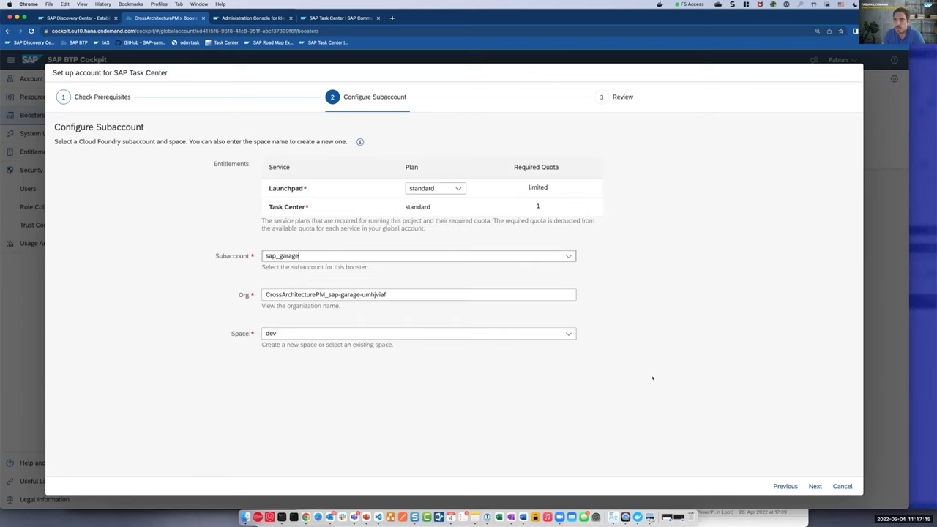
pyautogui.click(812, 486)
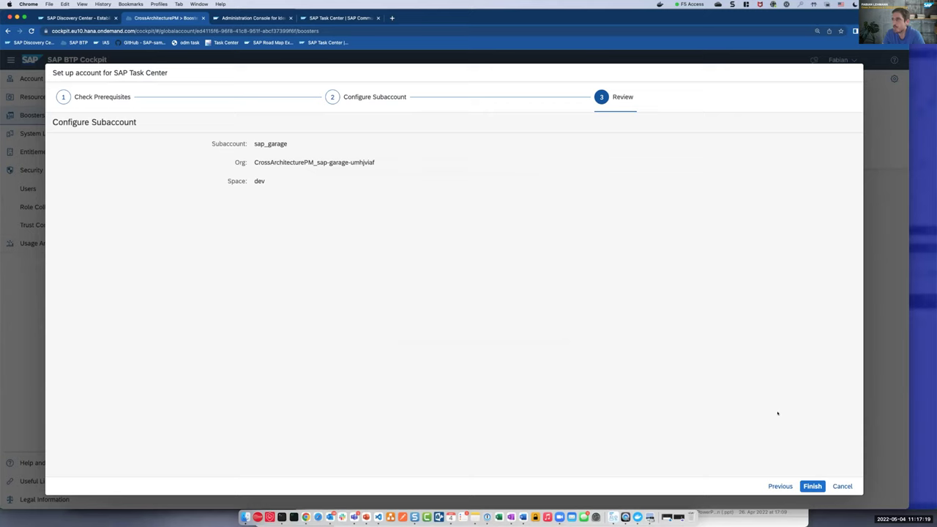
# Finish the booster, then open the Task Center inbox in a new tab.
pyautogui.click(813, 486)
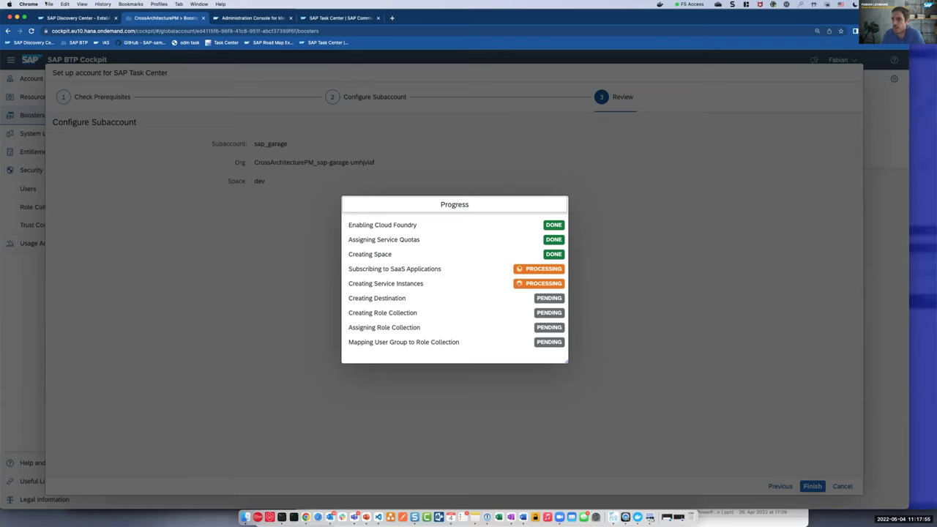
pyautogui.click(49, 4)
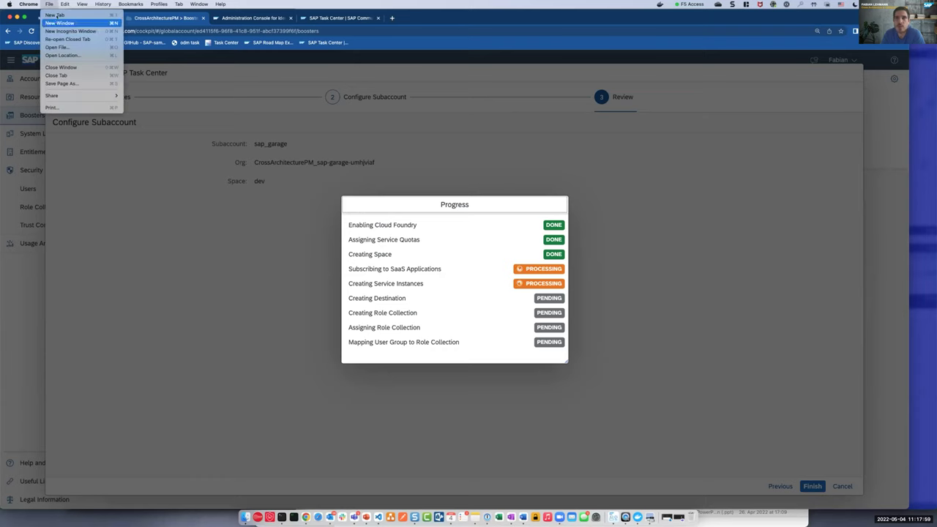
pyautogui.click(56, 15)
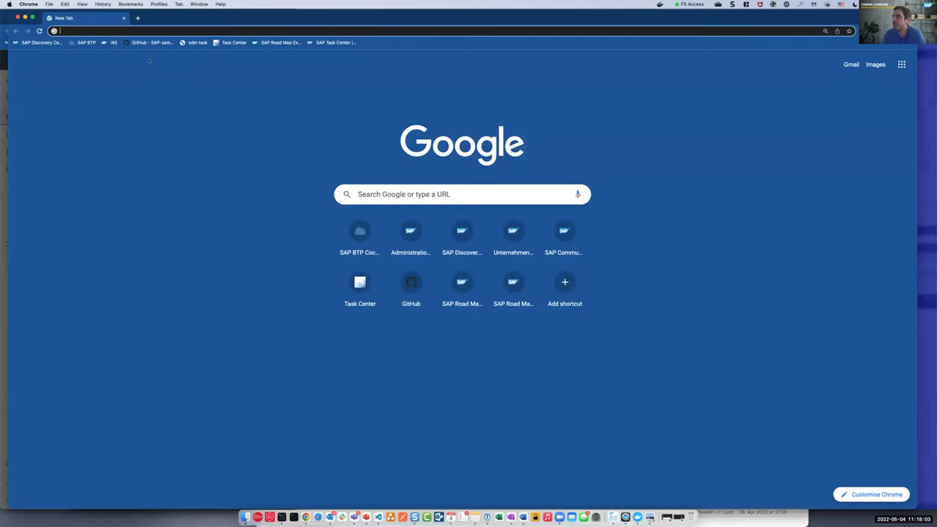
pyautogui.click(231, 42)
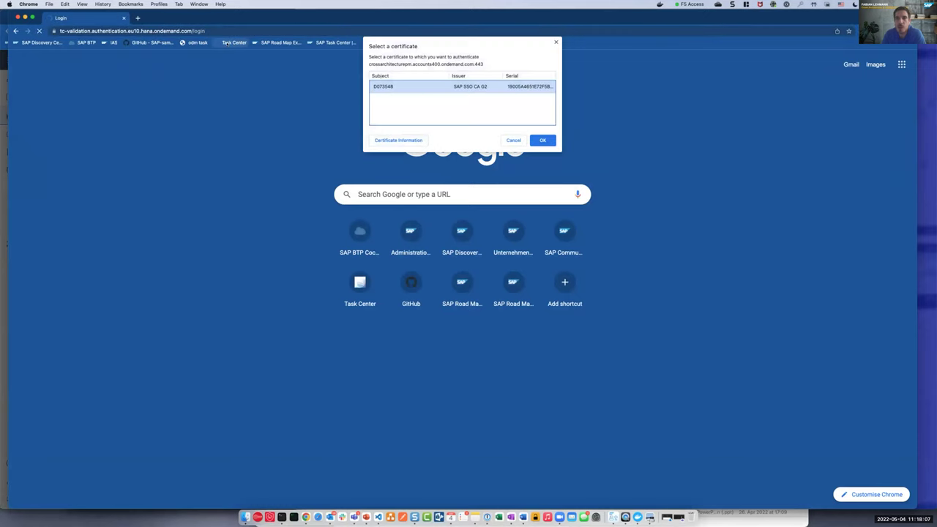
pyautogui.press('Return')
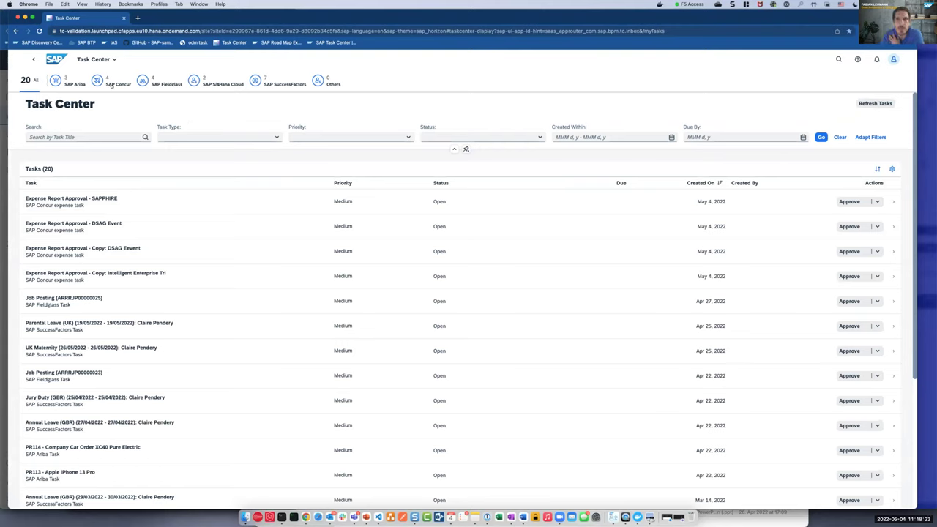
# Browse the task list under the SAP Ariba, All and SAP SuccessFactors source tabs.
pyautogui.click(57, 81)
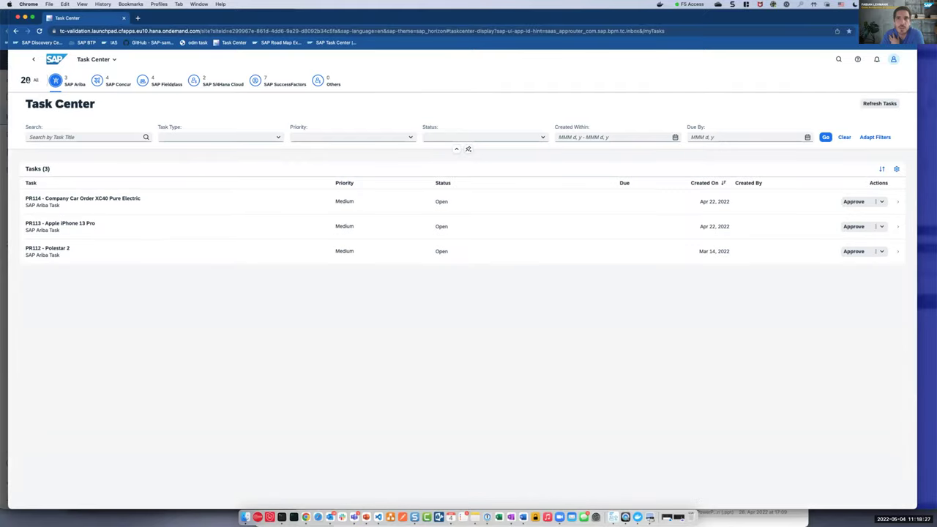
pyautogui.click(28, 80)
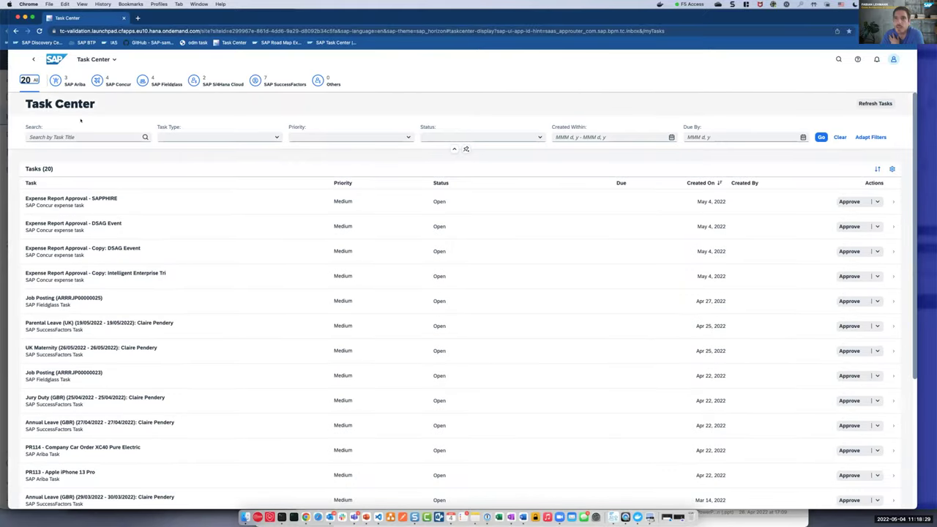
pyautogui.click(253, 81)
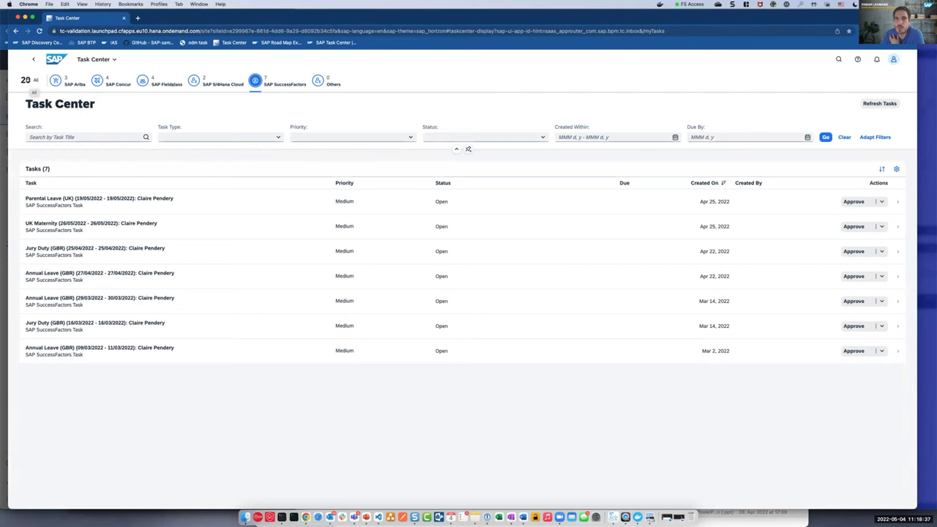
pyautogui.click(28, 81)
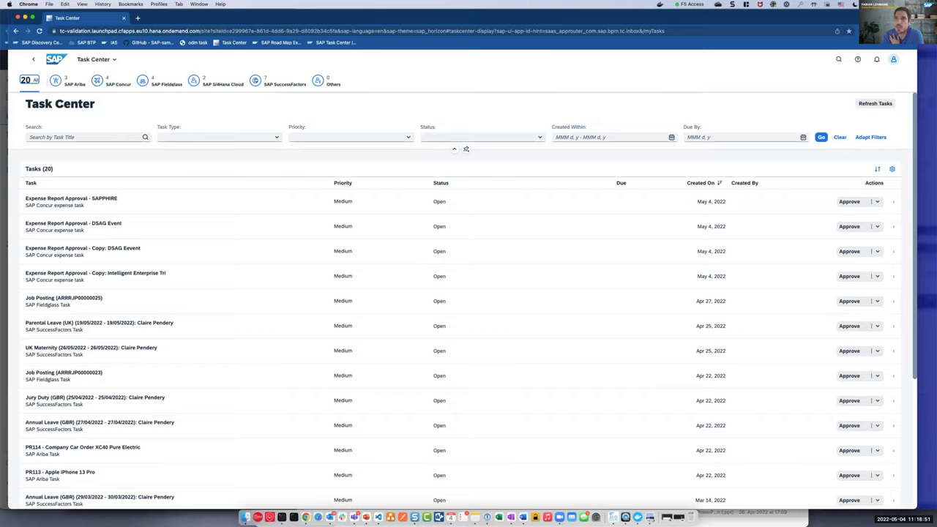
# Open the SuccessFactors Parental Leave (UK) task in its source system in a new tab.
pyautogui.click(257, 81)
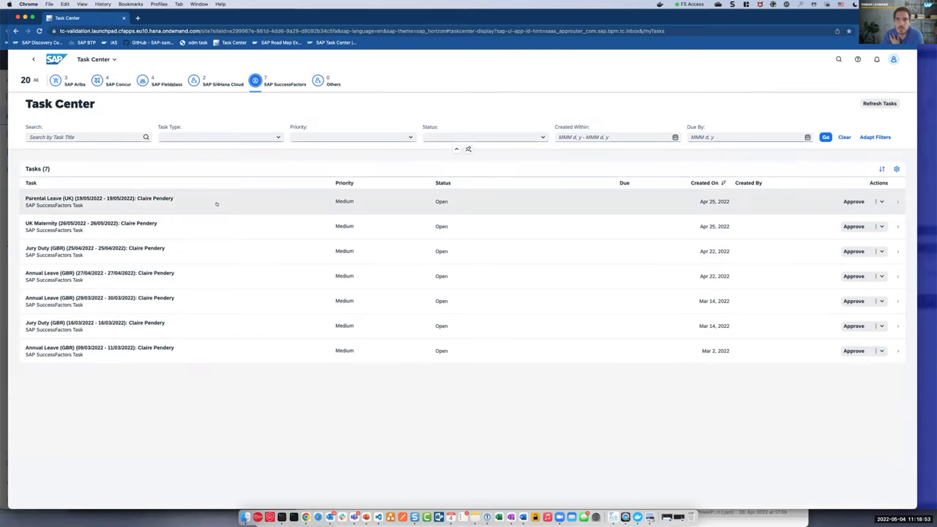
pyautogui.click(227, 204)
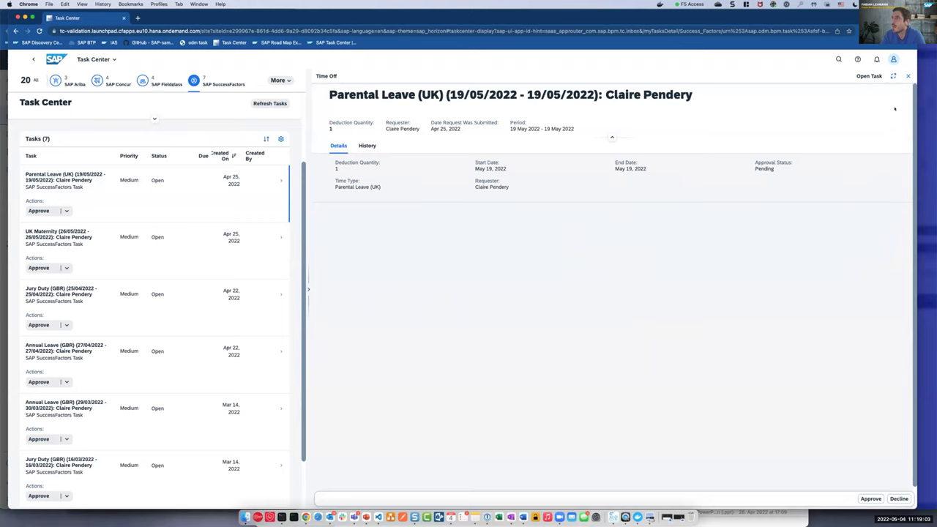
pyautogui.click(865, 76)
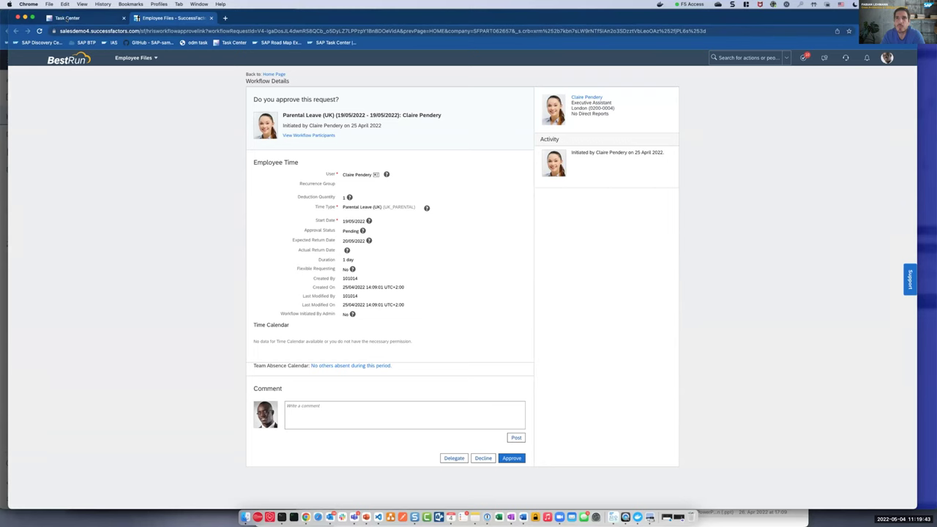
# Approve the Parental Leave (UK) request with decision note 'ok', close SuccessFactors and refresh tasks.
pyautogui.click(67, 18)
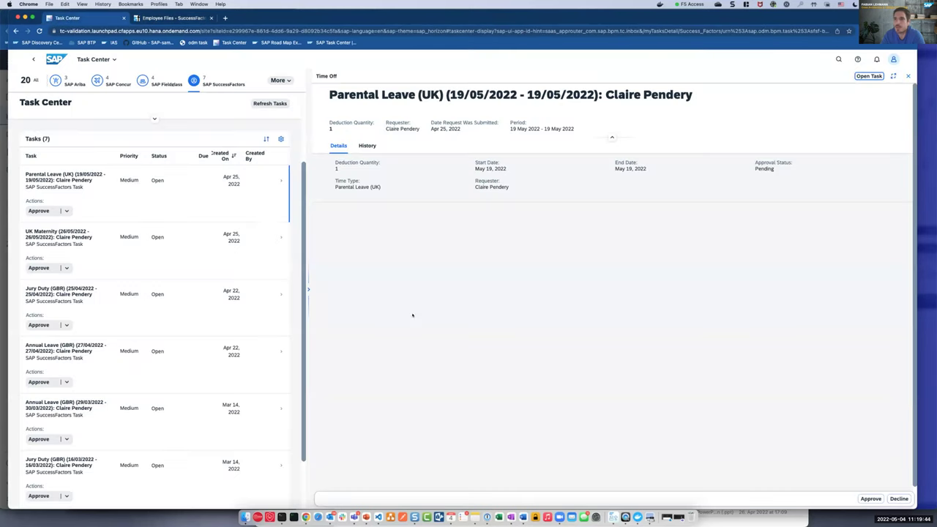
pyautogui.click(871, 499)
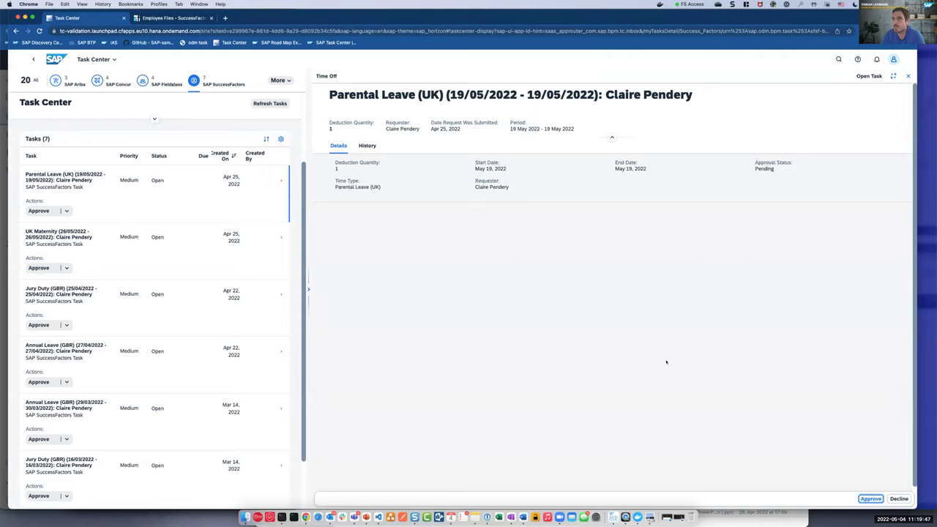
pyautogui.write('ok')
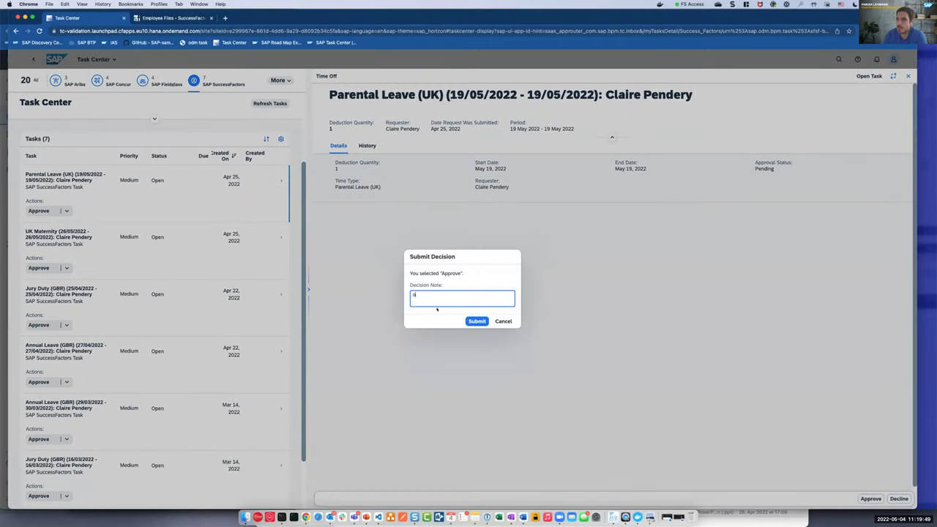
pyautogui.click(476, 322)
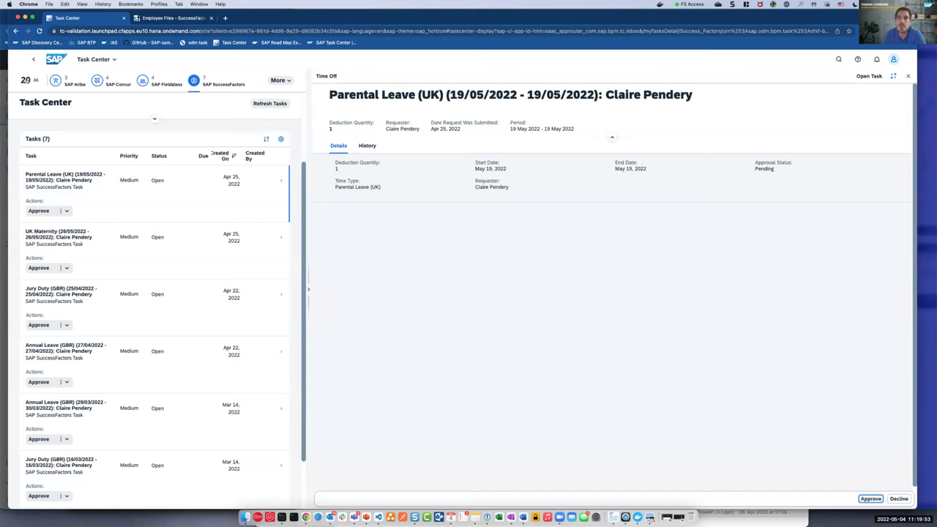
pyautogui.click(210, 18)
pyautogui.click(254, 103)
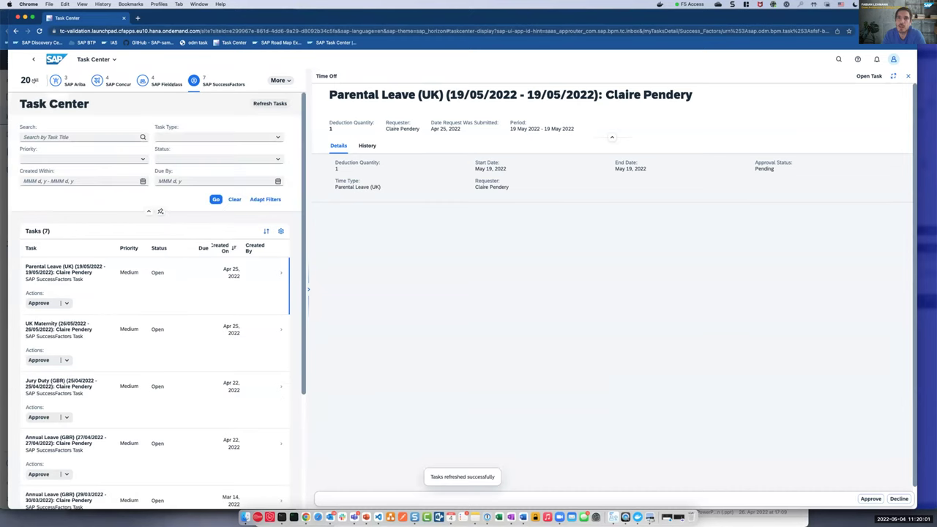
# Show all sources, close the task details and reload the inbox until it lists 19 tasks.
pyautogui.click(29, 79)
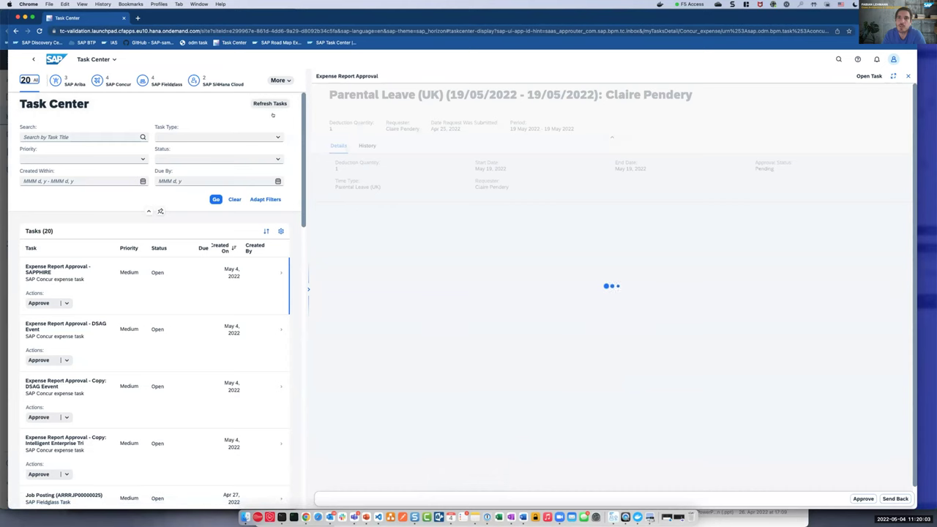
pyautogui.click(271, 104)
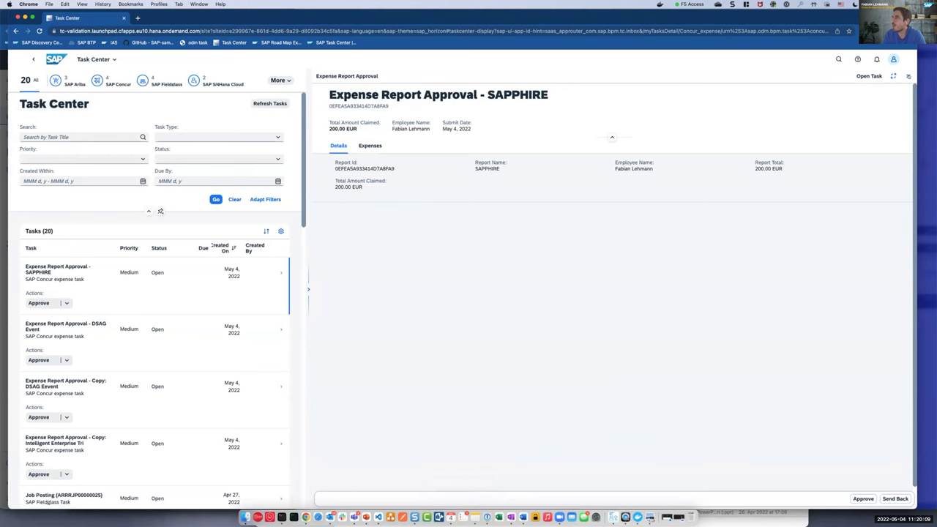
pyautogui.click(908, 76)
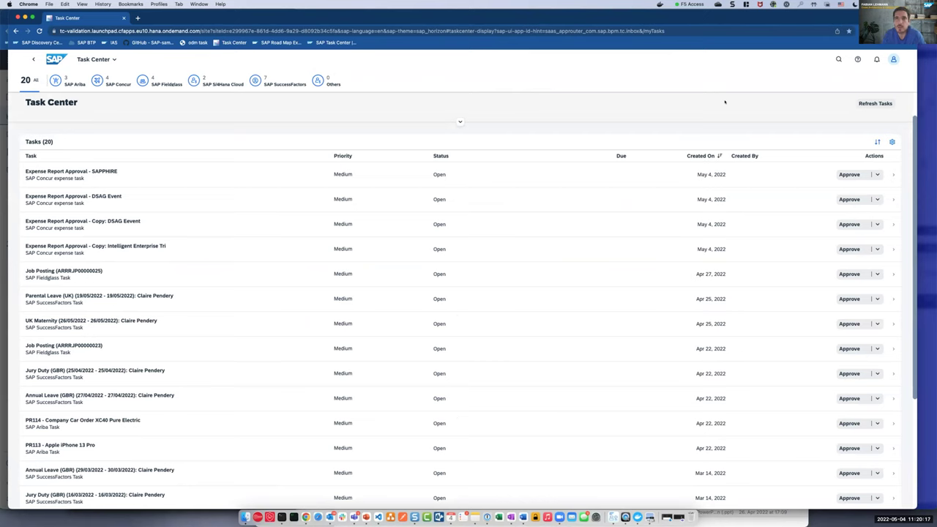
pyautogui.click(872, 103)
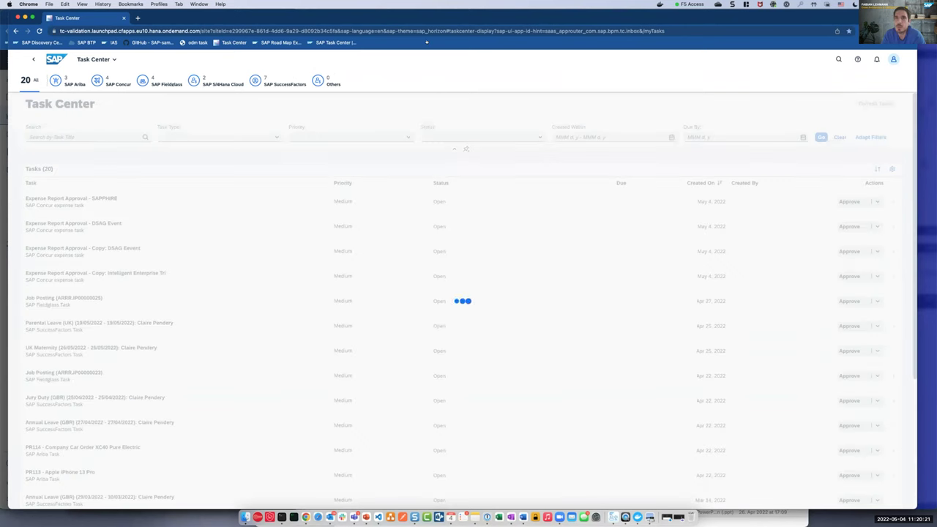
pyautogui.click(864, 103)
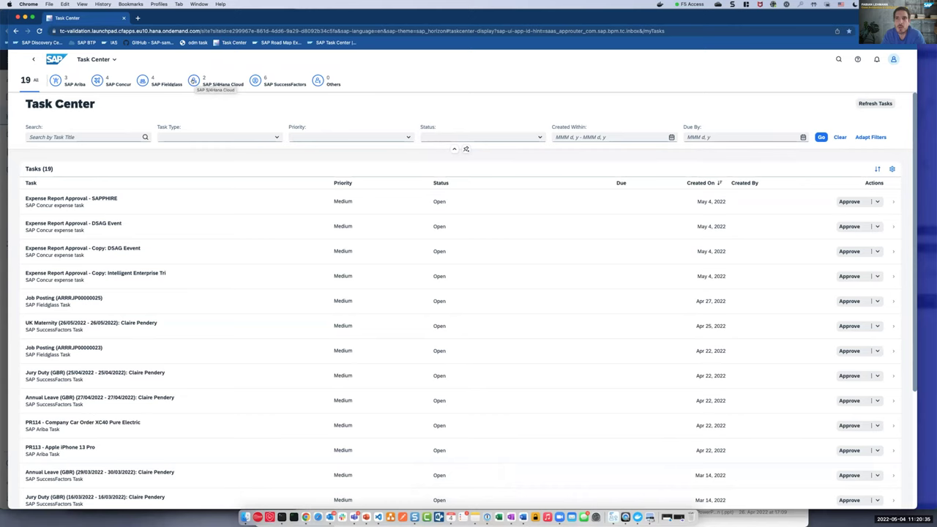
pyautogui.click(195, 82)
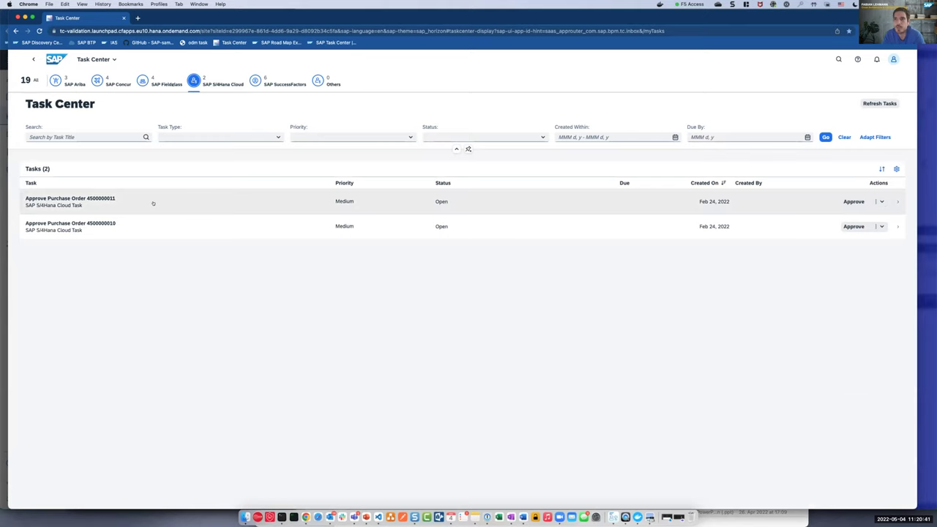
pyautogui.click(153, 204)
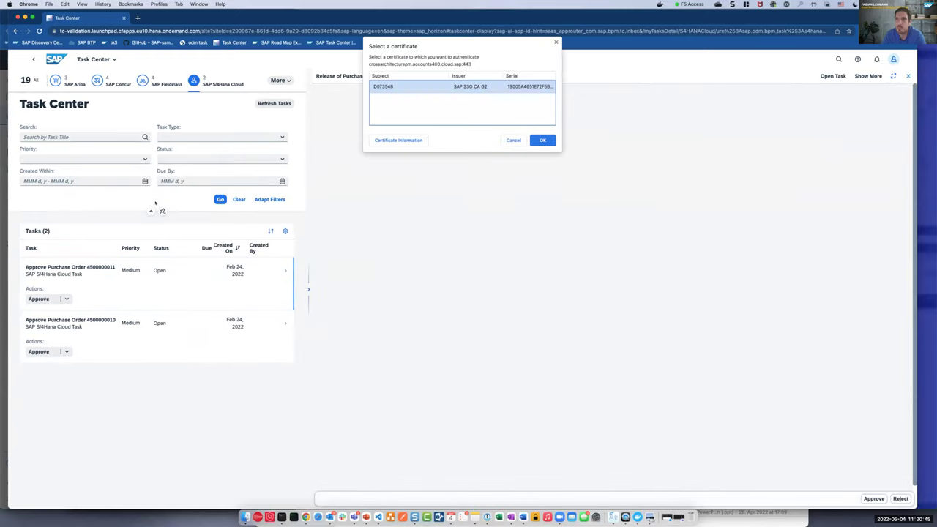
pyautogui.click(544, 140)
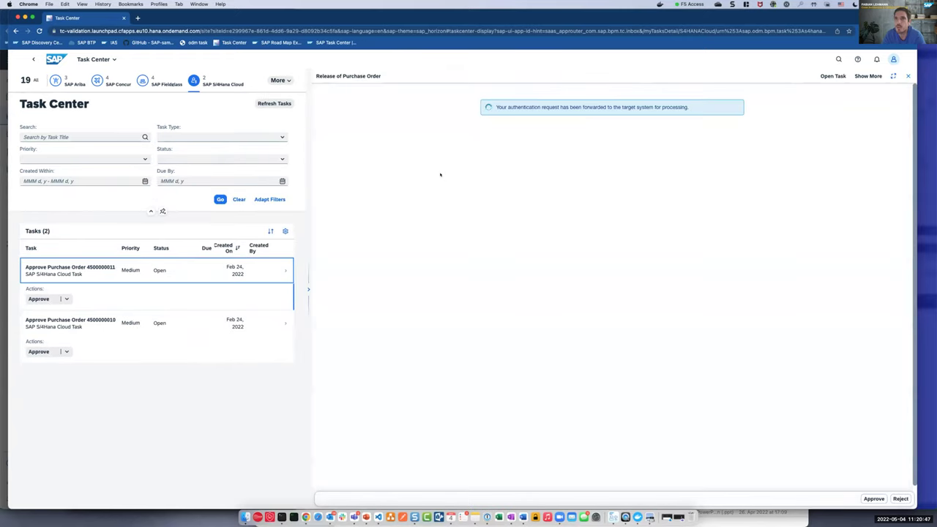
pyautogui.click(542, 140)
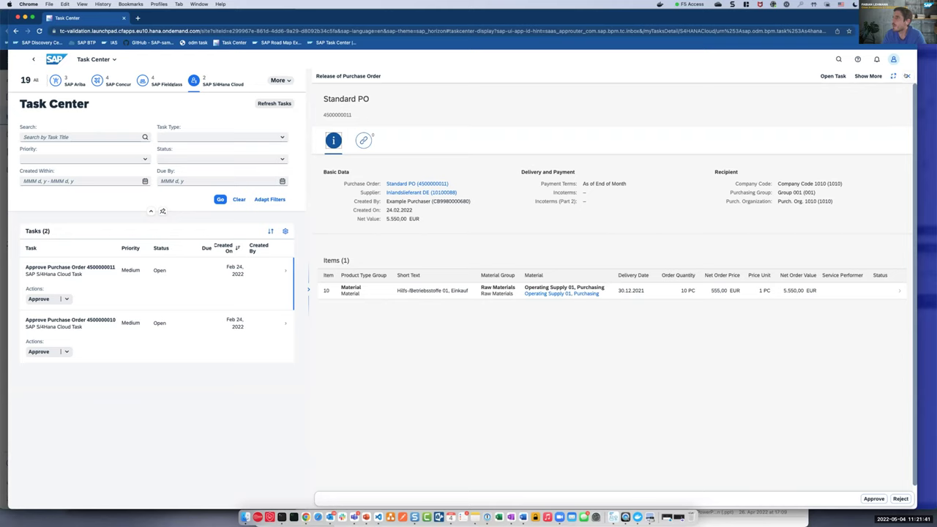
pyautogui.click(907, 76)
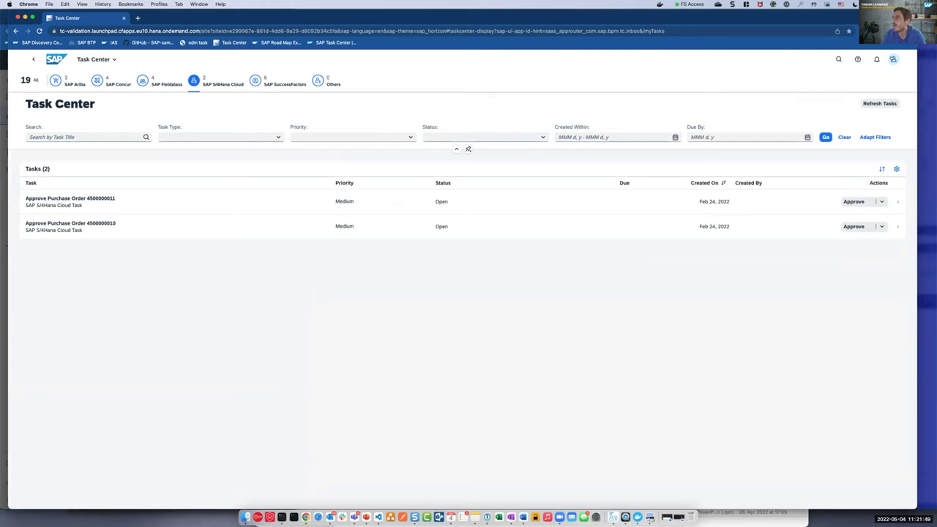
# Display the SAP Mobile Start registration QR code from the user settings.
pyautogui.click(893, 59)
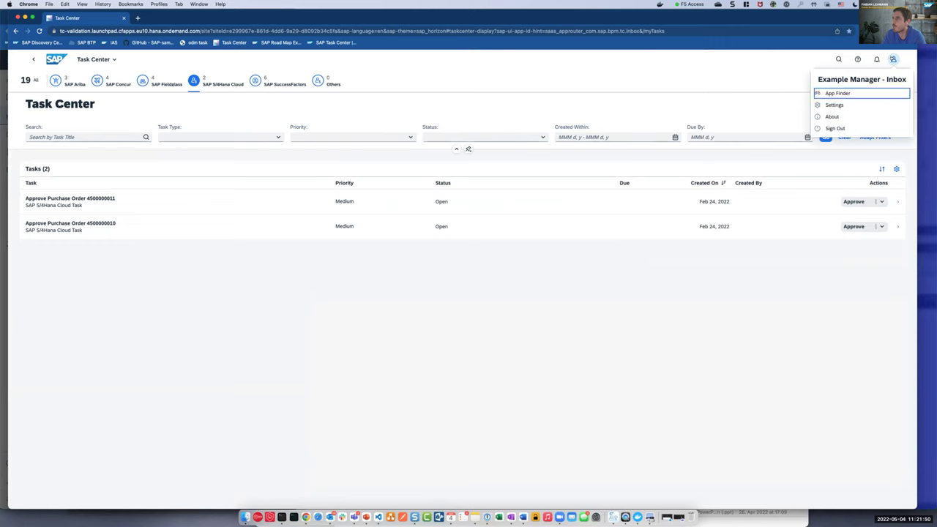
pyautogui.click(832, 105)
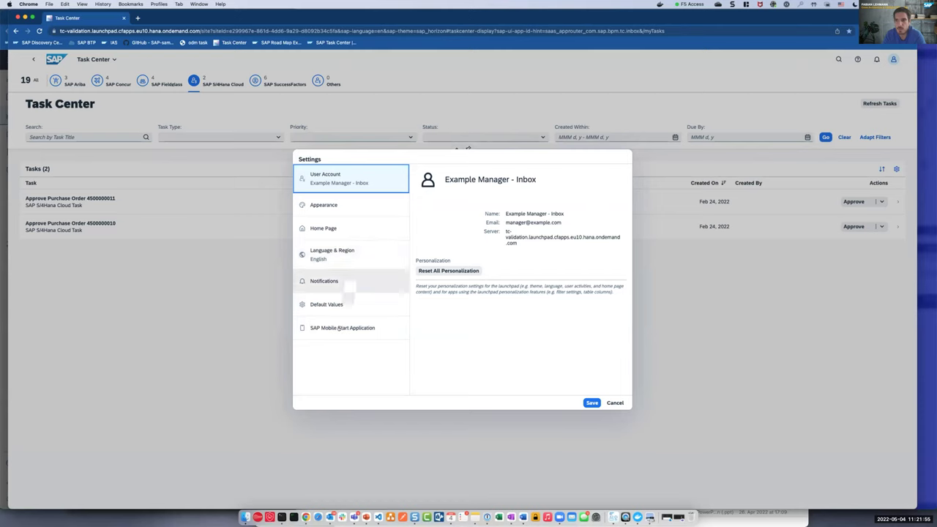
pyautogui.click(326, 328)
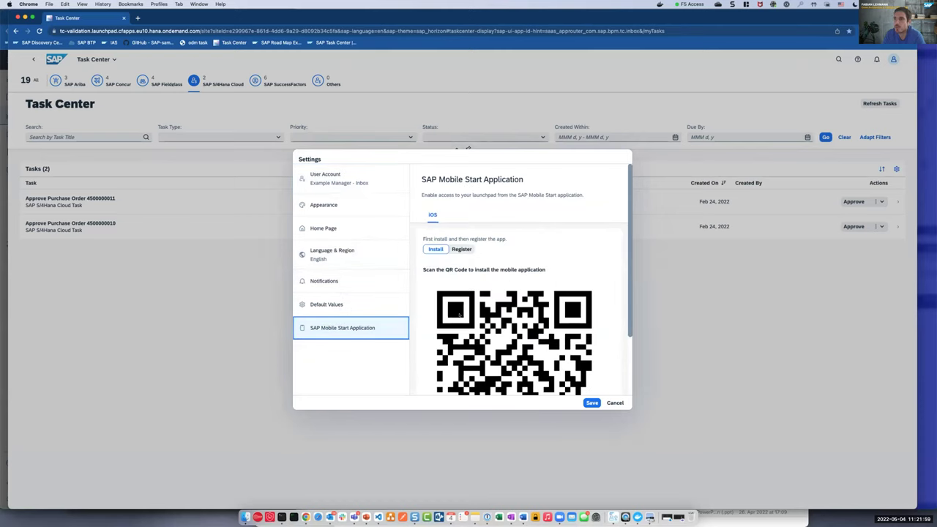
pyautogui.scroll(-2, 459, 314)
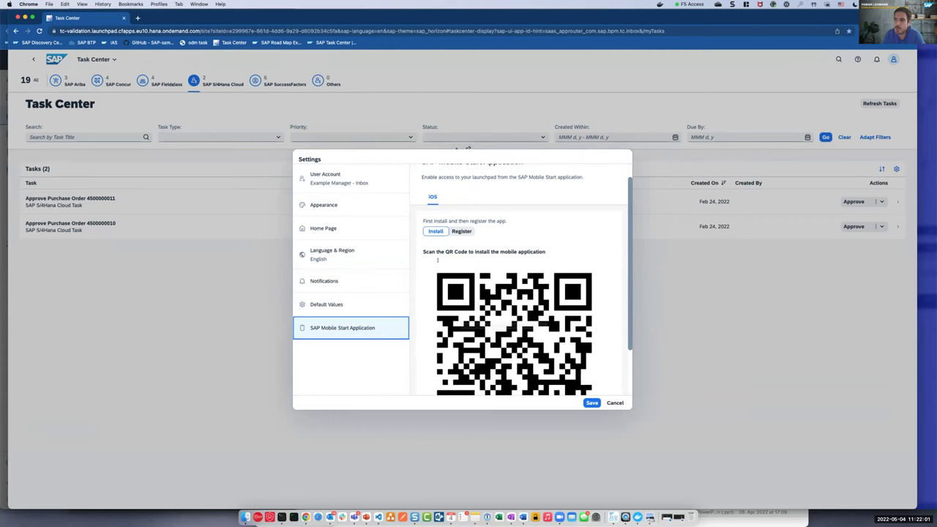
pyautogui.click(462, 231)
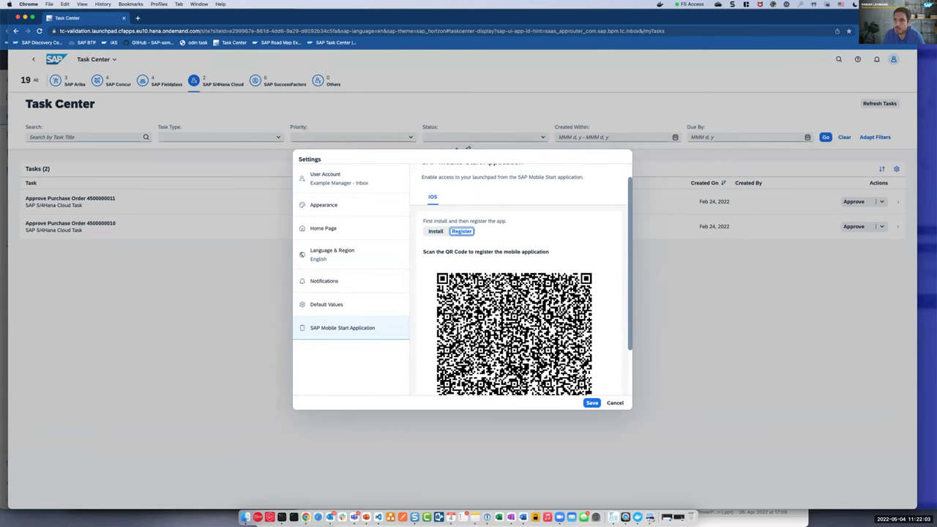
pyautogui.scroll(-3, 522, 293)
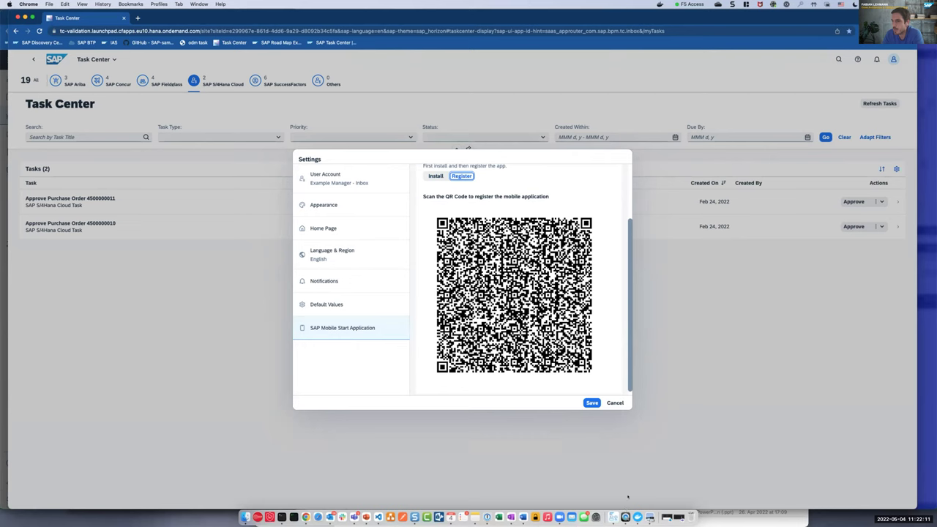
# Scan the QR code on the mirrored iPhone, then cancel the settings in the browser.
pyautogui.click(625, 517)
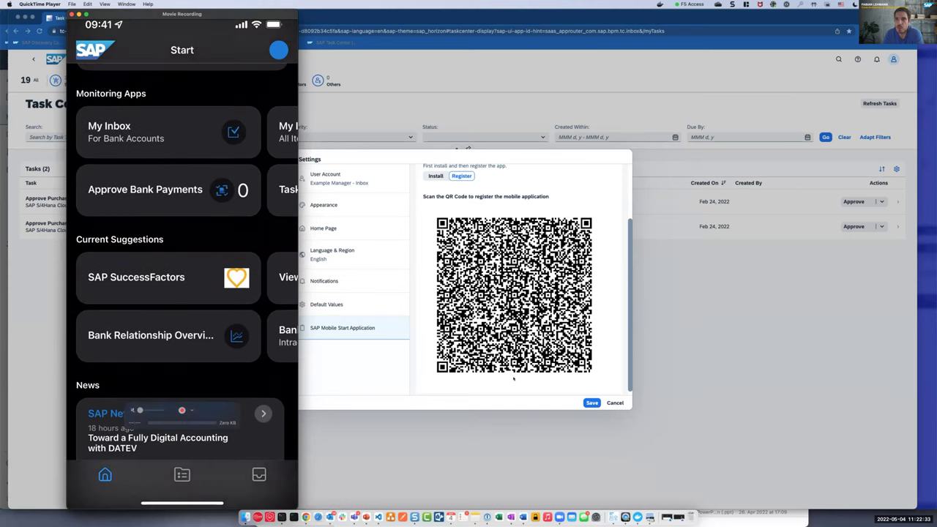
pyautogui.click(32, 261)
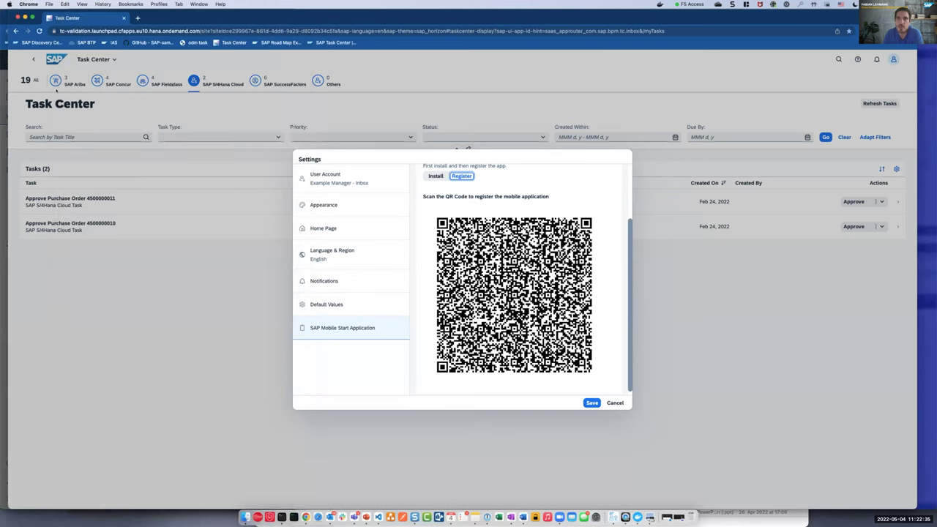
pyautogui.click(615, 403)
# Go to the launchpad home and compare the phone's 18 to-dos with the Task Center tile.
pyautogui.click(51, 57)
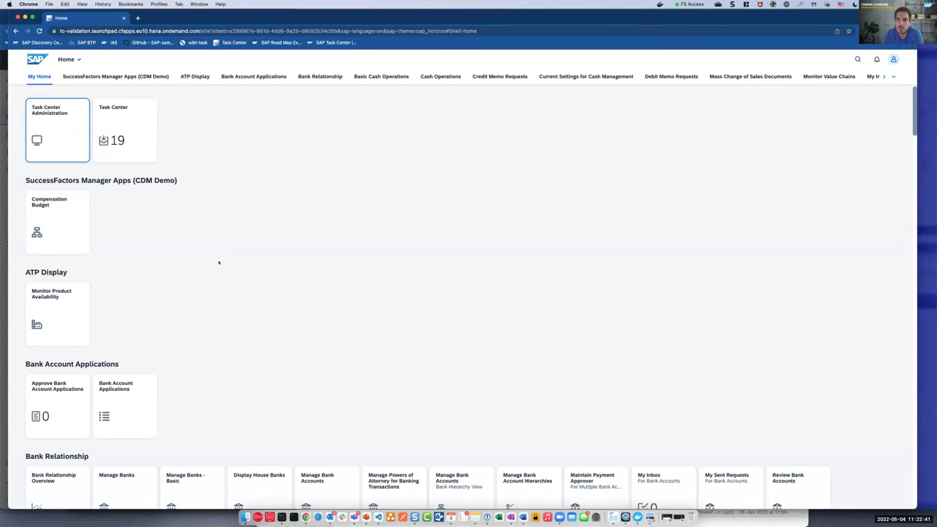
pyautogui.press('super+Tab')
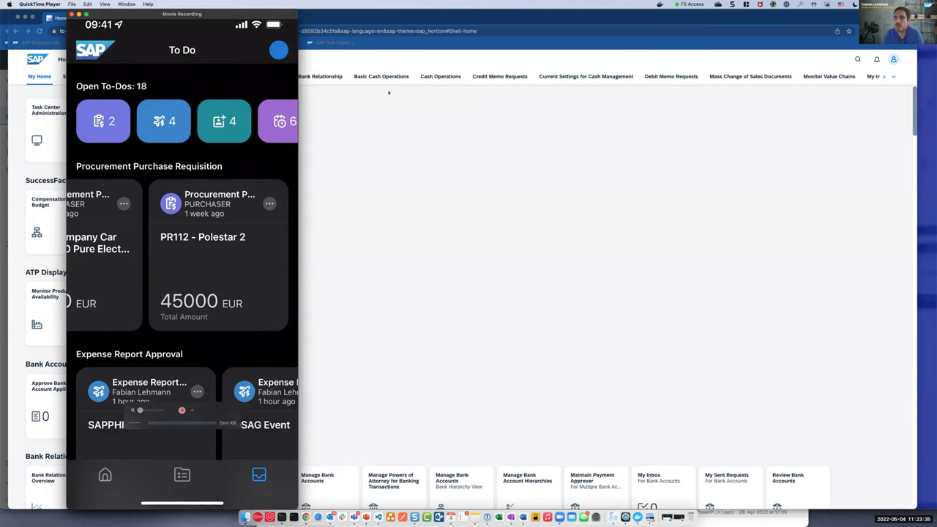
pyautogui.click(388, 161)
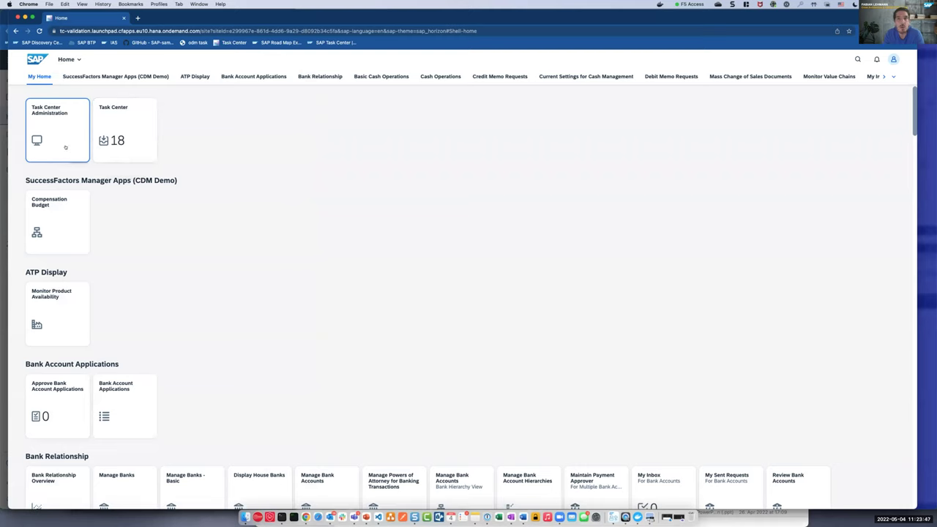
# Open Task Center Administration and view the S4HANACloud connector's CONFIG, INITIAL, META and DELTA jobs.
pyautogui.click(57, 126)
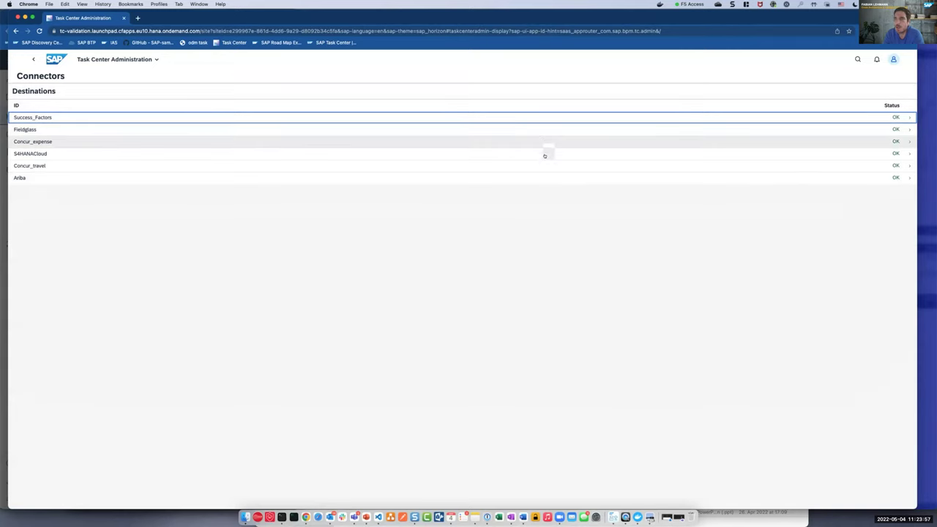
pyautogui.click(513, 152)
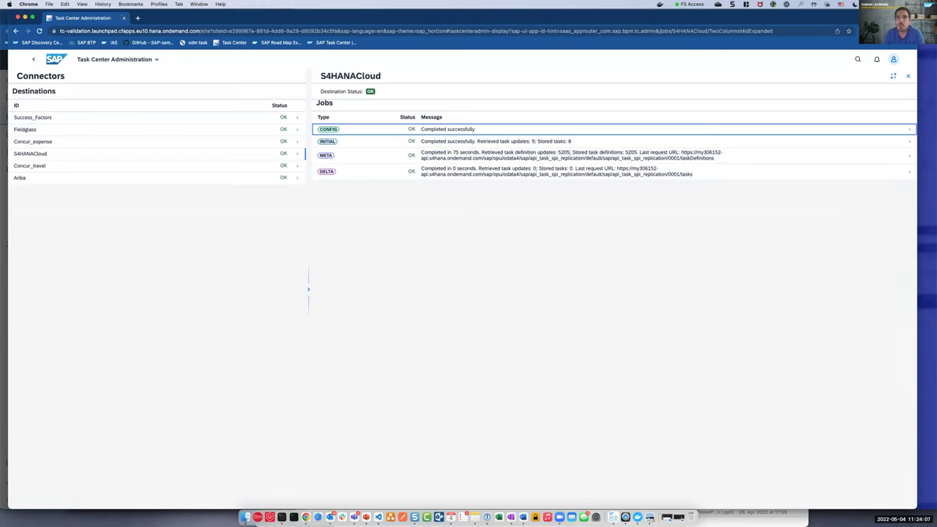
# Run the Task Center setup booster again with sap_garage selected as the subaccount.
pyautogui.press('super+grave')
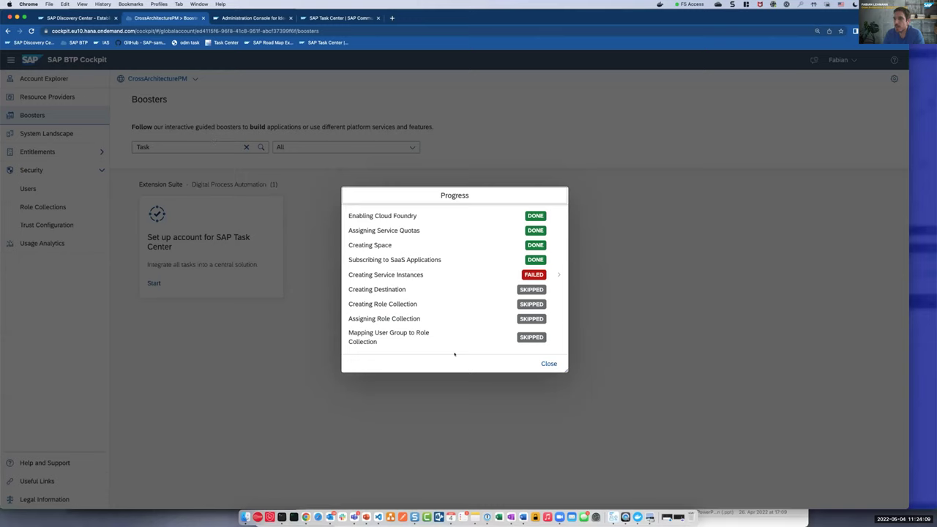
pyautogui.click(549, 363)
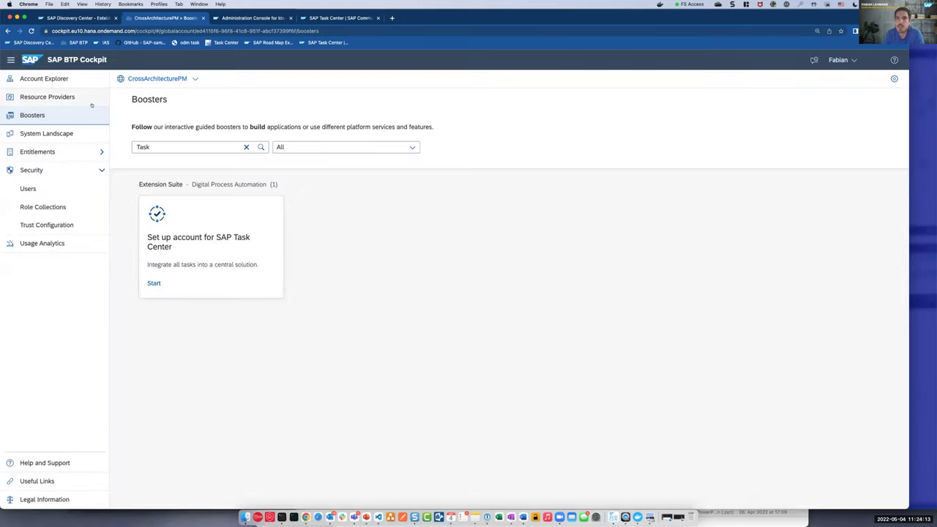
pyautogui.click(154, 282)
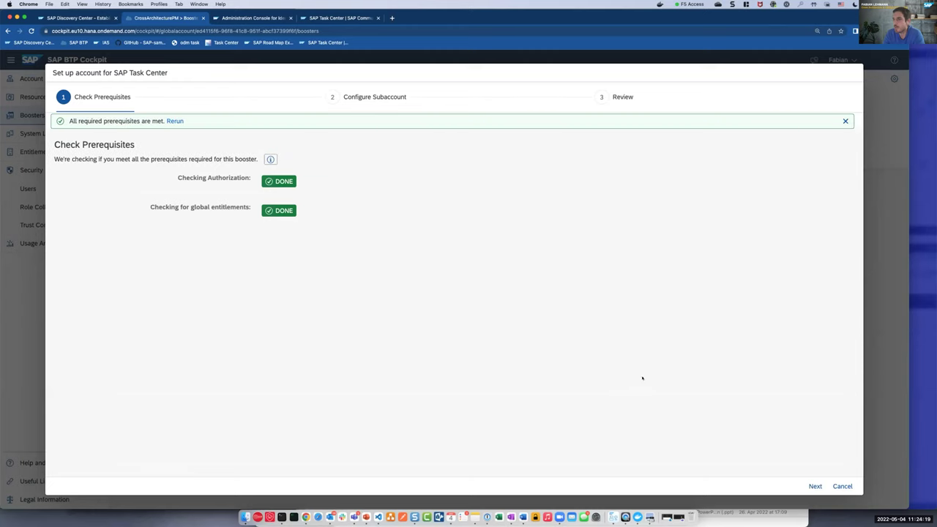
pyautogui.click(815, 487)
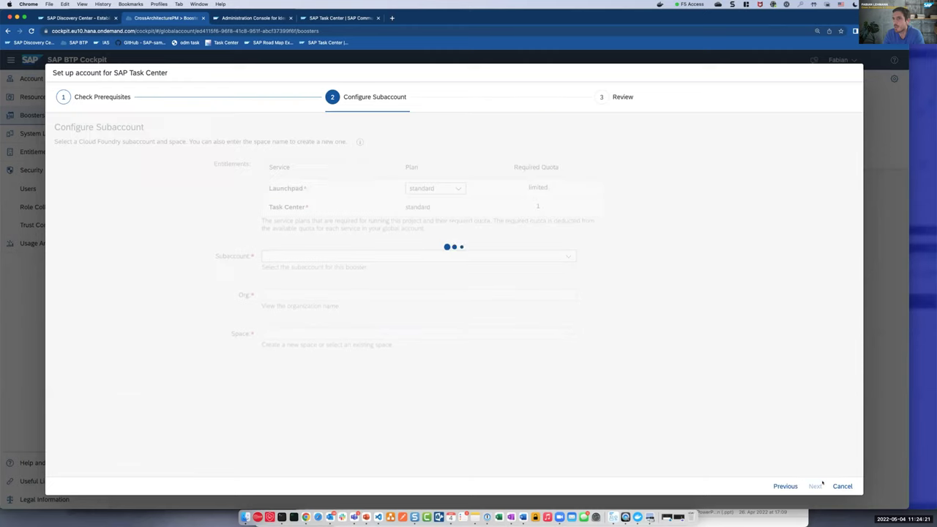
pyautogui.click(567, 255)
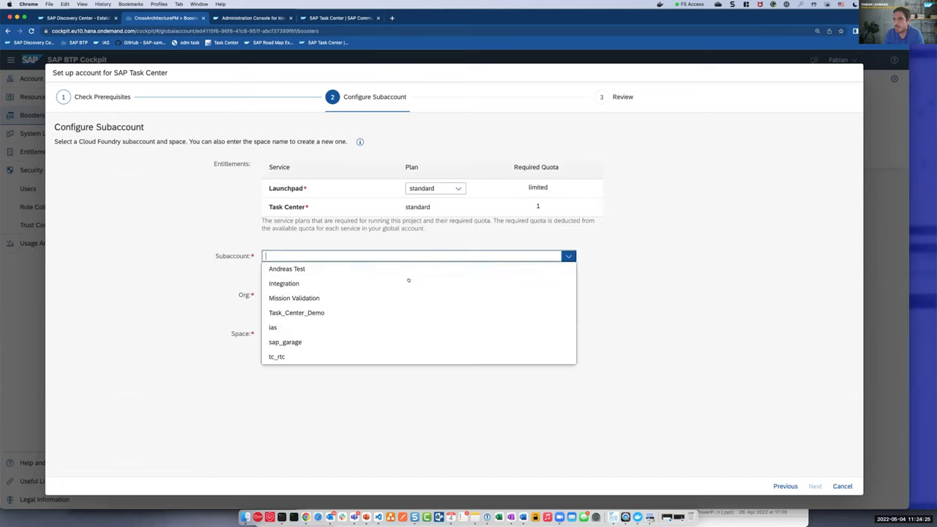
pyautogui.click(377, 341)
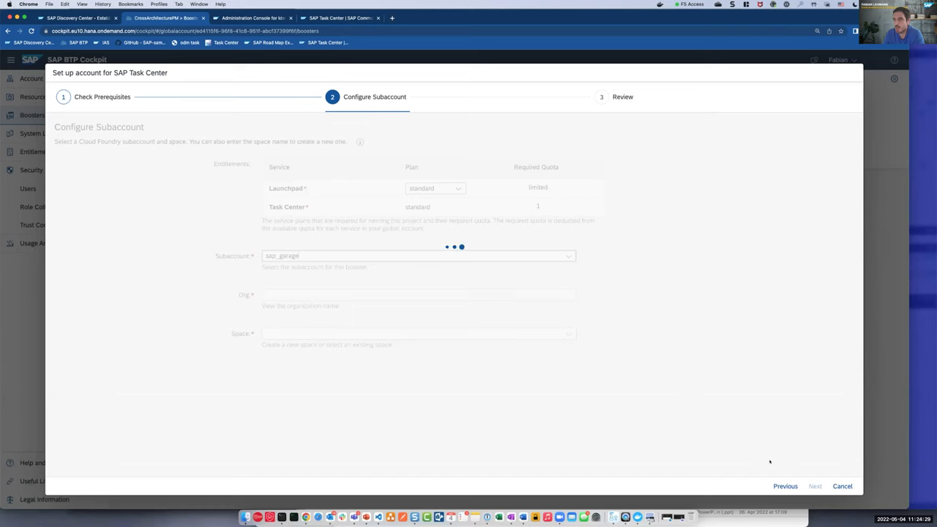
pyautogui.click(814, 486)
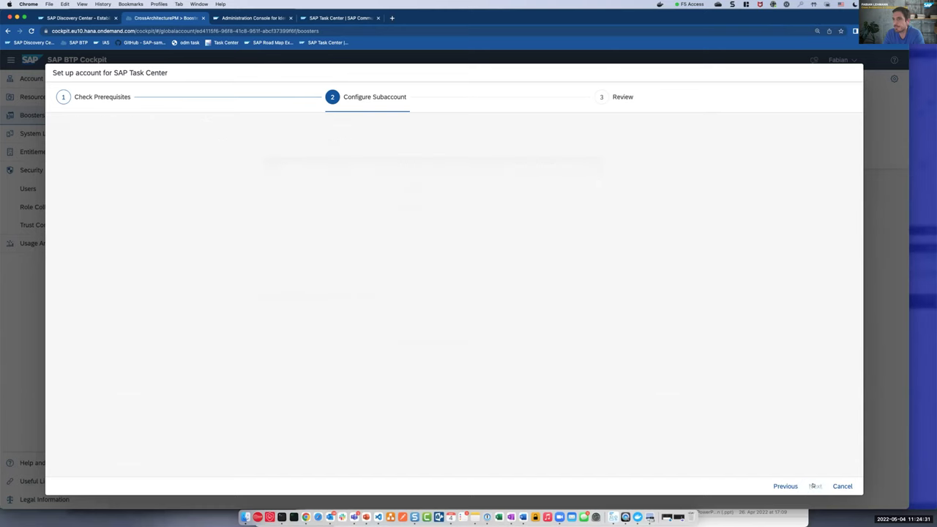
pyautogui.click(814, 486)
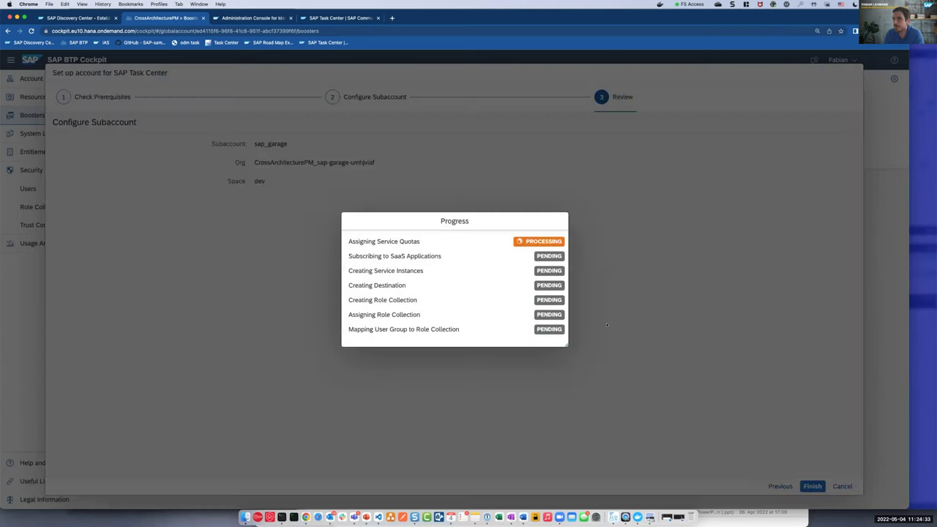
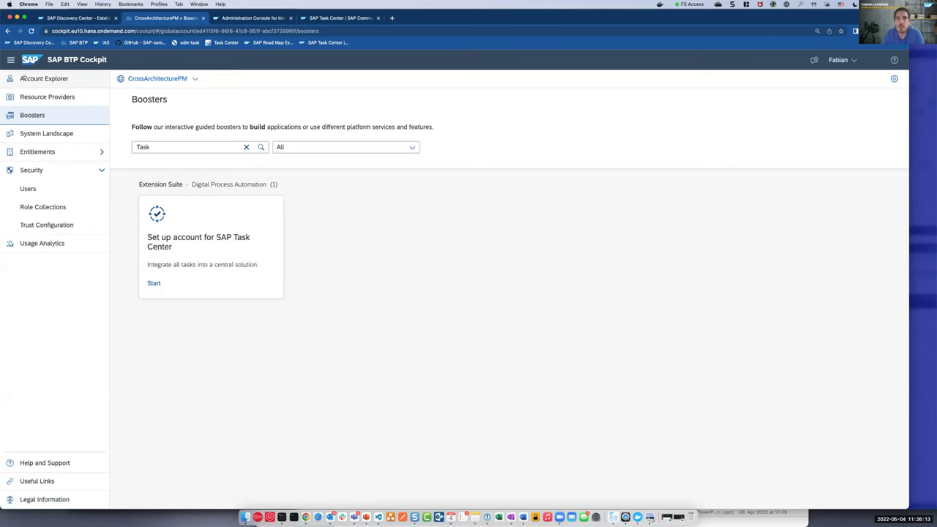
# Show all subaccounts of the global account in the cockpit sidebar.
pyautogui.click(24, 78)
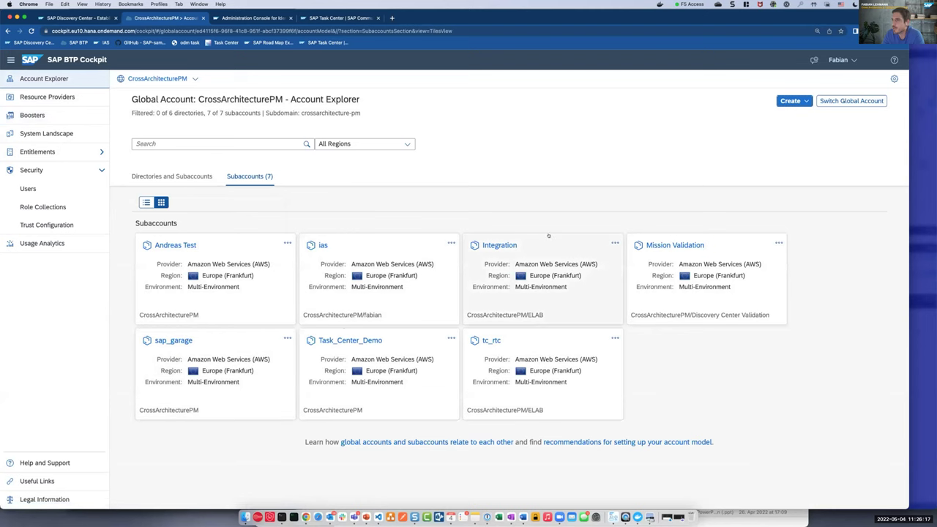
# Open the sap_garage subaccount, review its instances and subscriptions, then view its role collections.
pyautogui.click(165, 246)
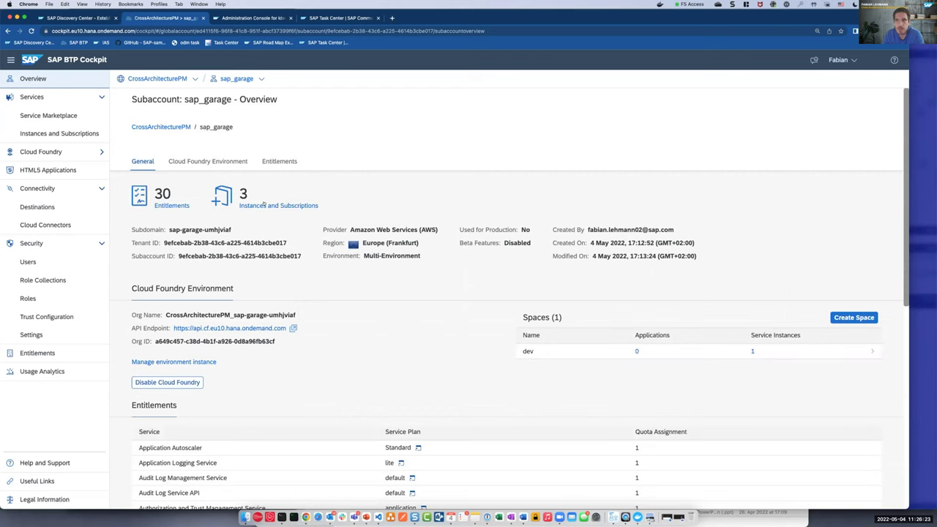
pyautogui.click(264, 206)
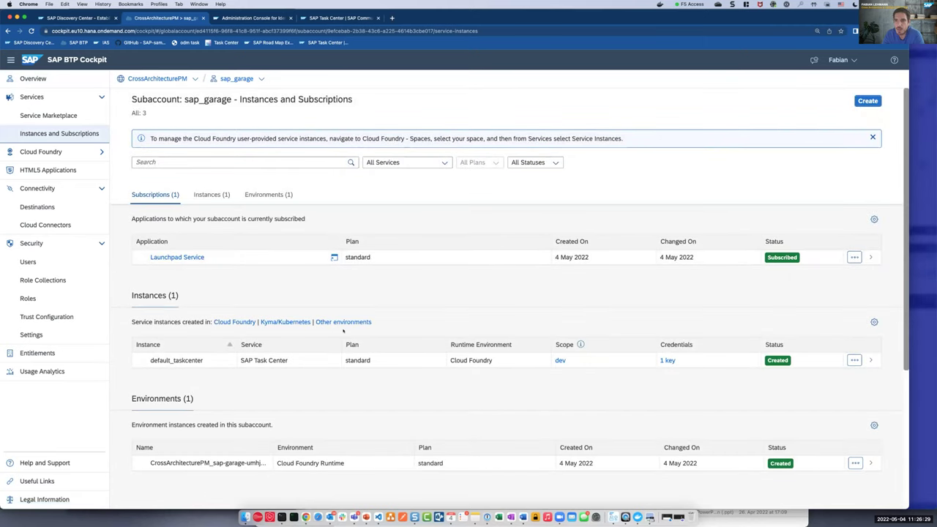
pyautogui.scroll(-2, 342, 331)
pyautogui.scroll(-3, 343, 331)
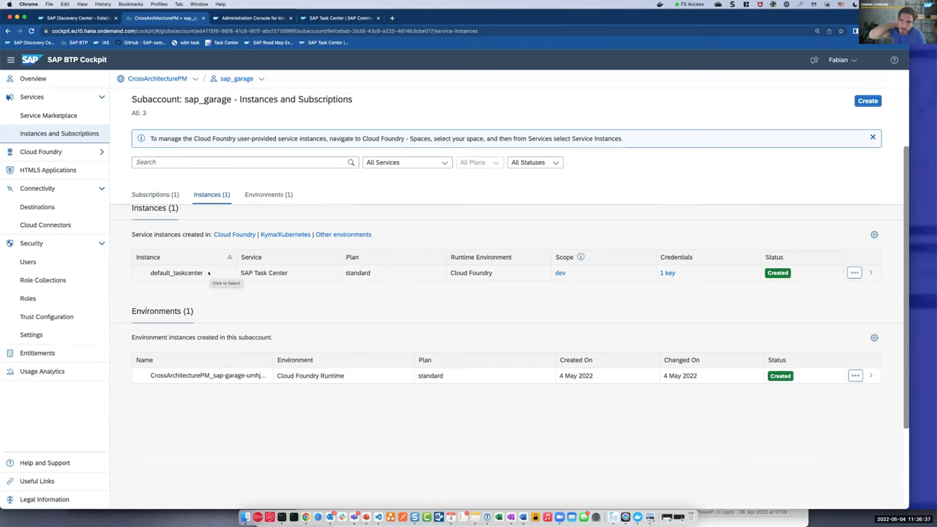
pyautogui.scroll(3, 208, 273)
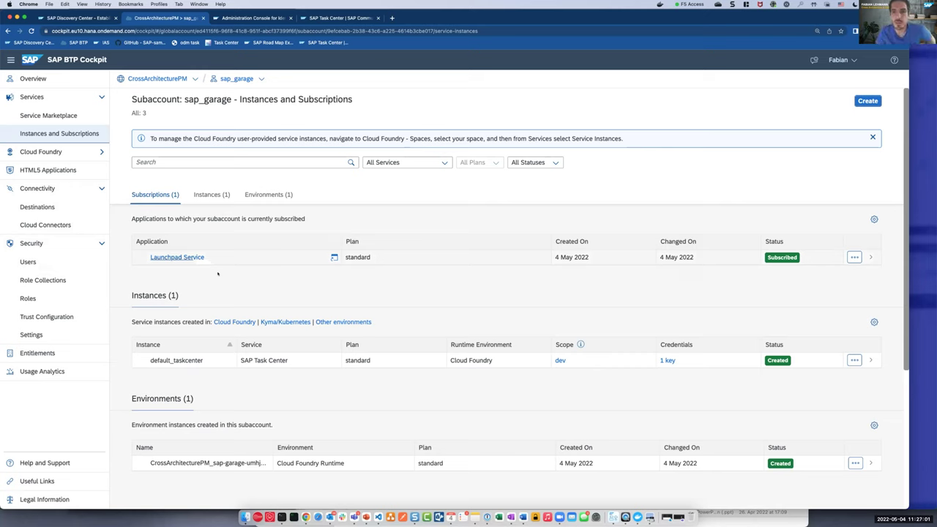
pyautogui.click(59, 284)
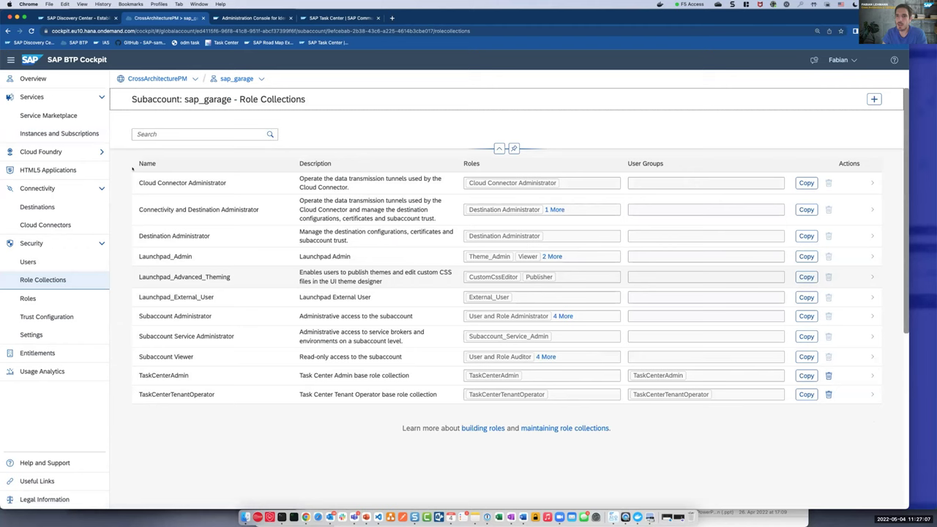
# Add the custom IAS tenant's sap_garage user group to the Launchpad_Admin role collection and save.
pyautogui.click(220, 256)
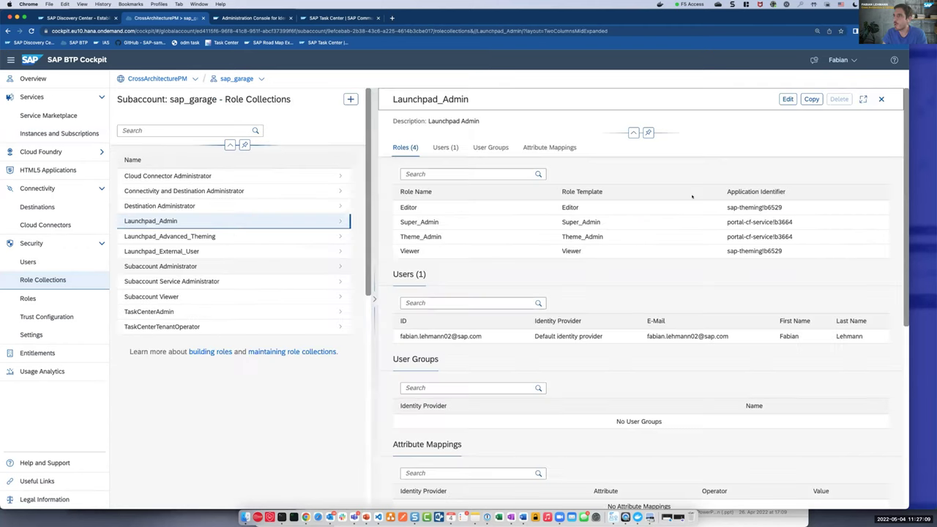
pyautogui.click(787, 99)
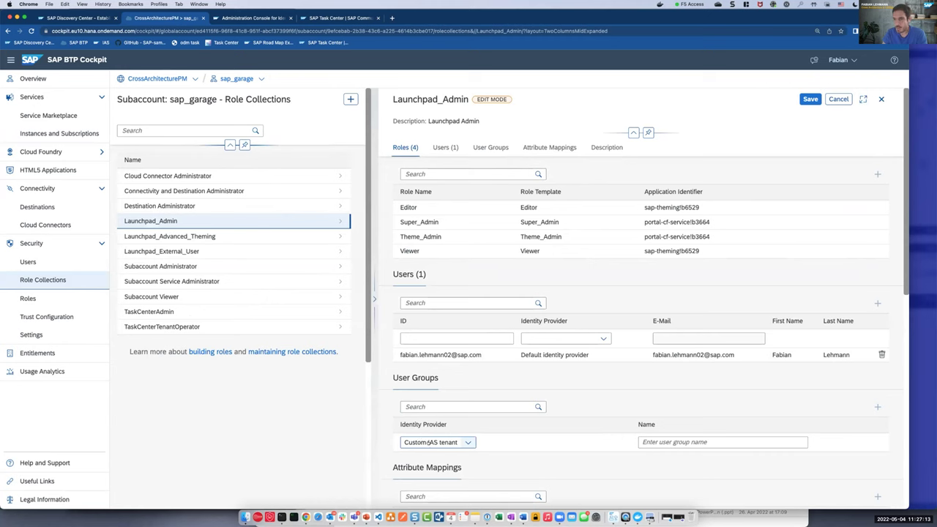
pyautogui.click(651, 441)
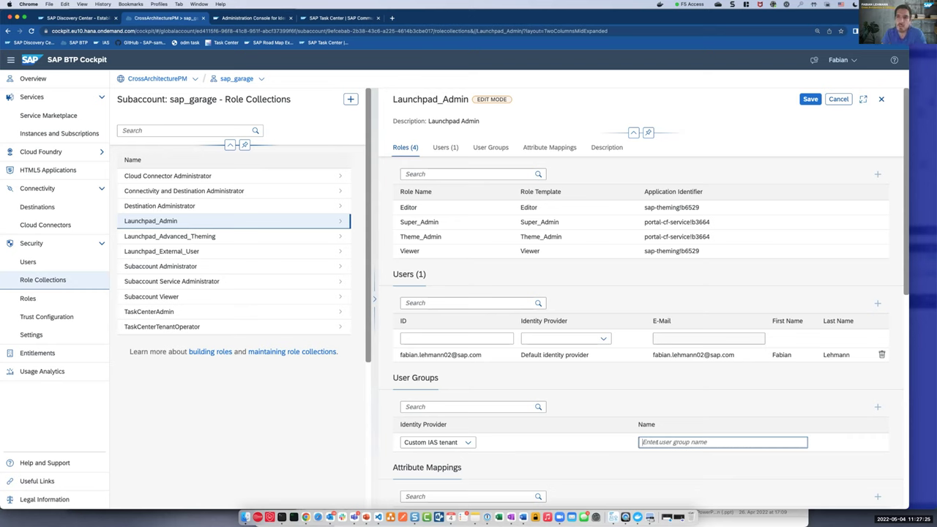
pyautogui.write('sa')
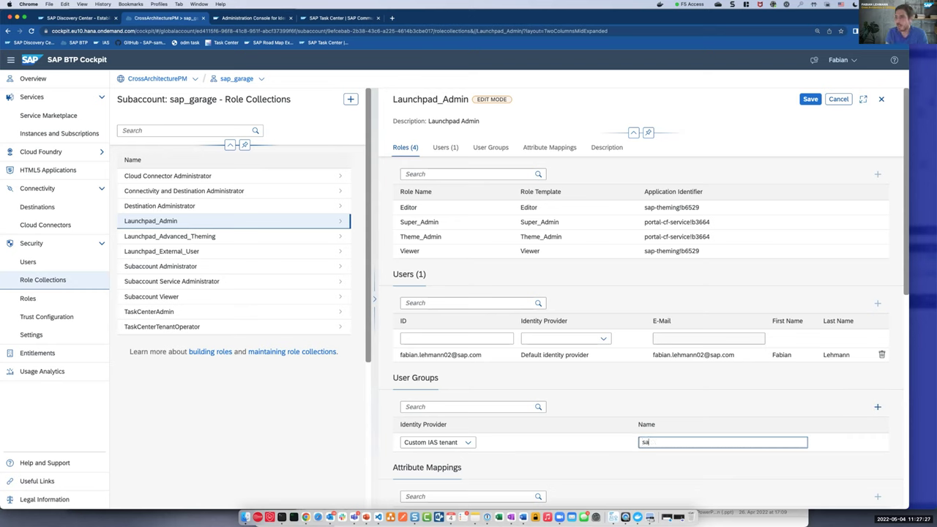
pyautogui.write('p_')
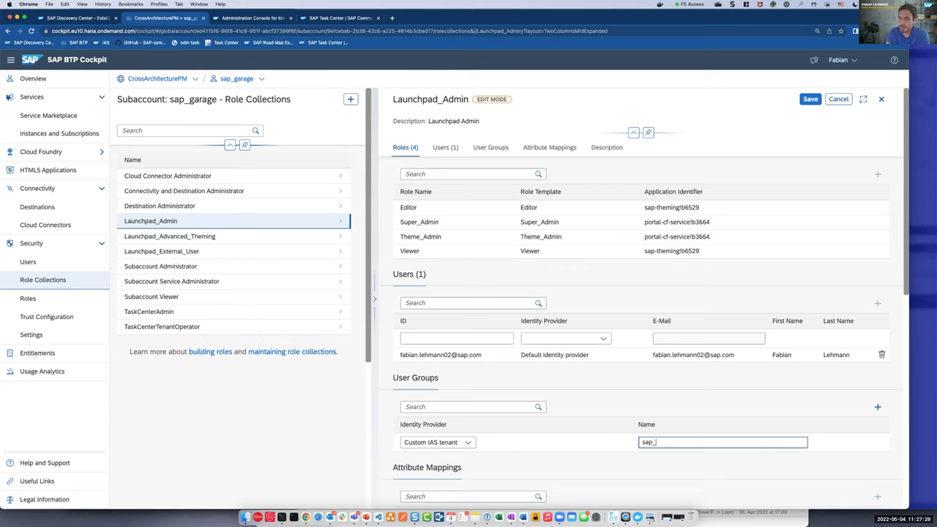
pyautogui.write('garage')
pyautogui.press('super+a')
pyautogui.press('Return')
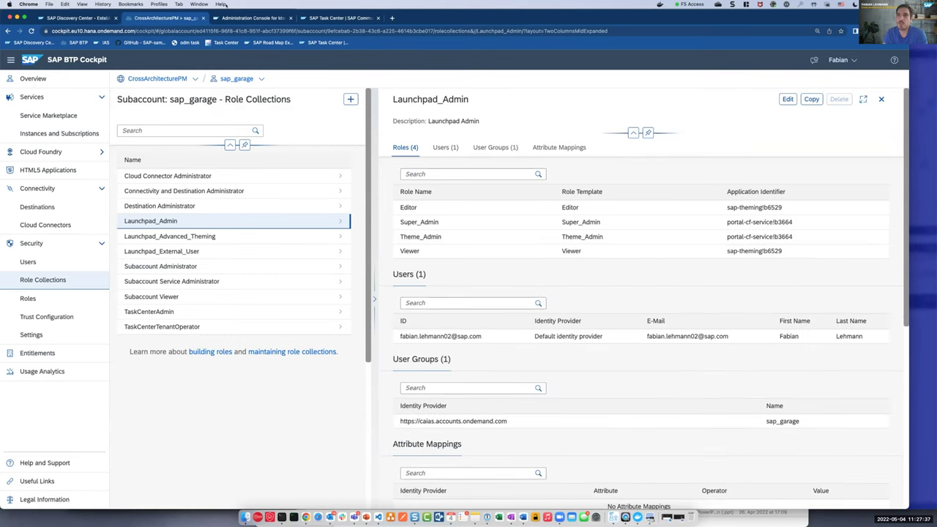
pyautogui.click(214, 18)
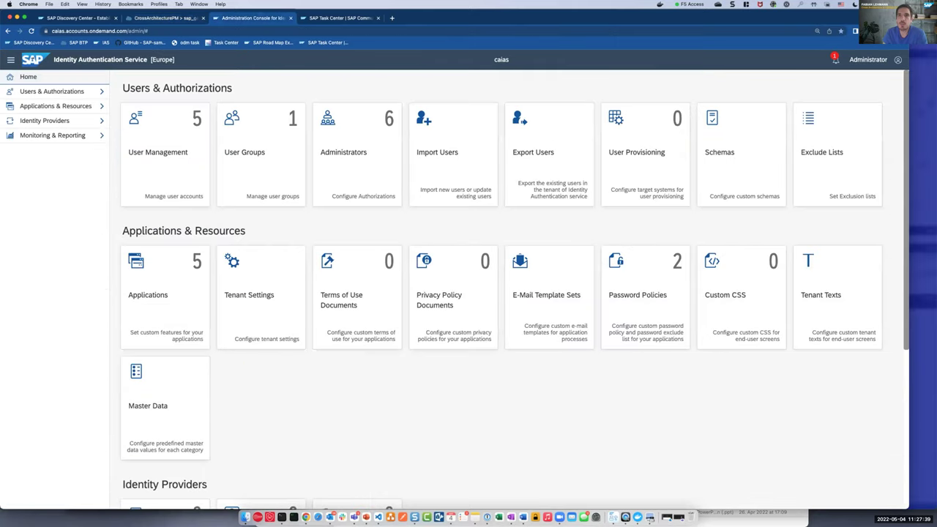
# Open the XSUAA_sap_garage application's trust settings, then expand Users & Authorizations.
pyautogui.click(19, 79)
pyautogui.moveTo(134, 230); pyautogui.dragTo(241, 231)
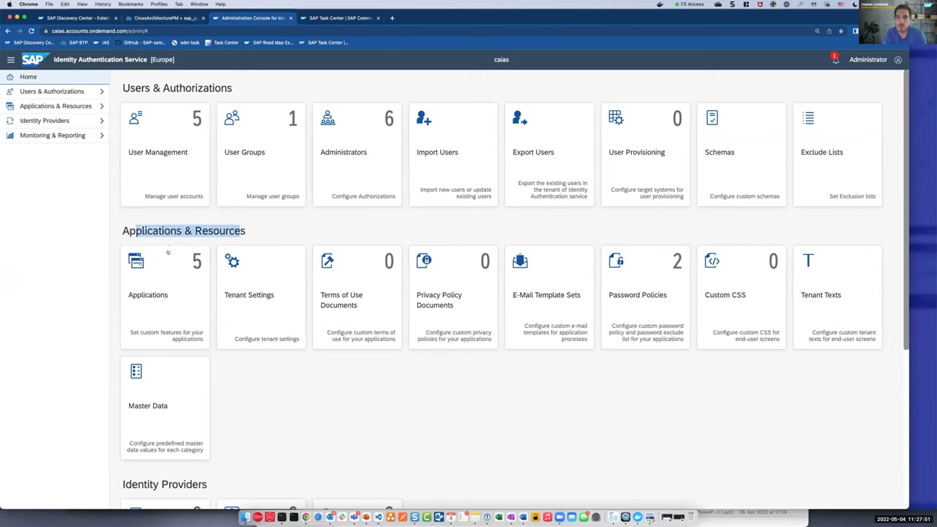
pyautogui.click(156, 286)
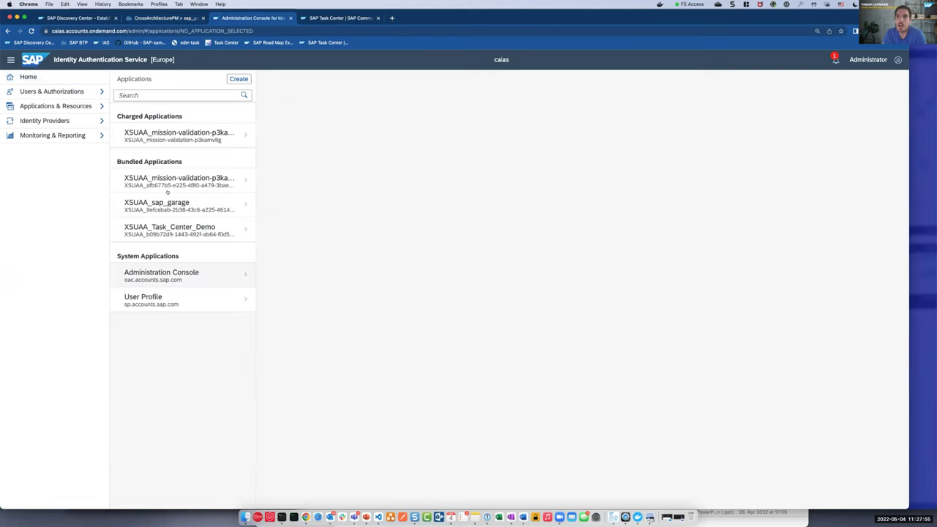
pyautogui.click(146, 204)
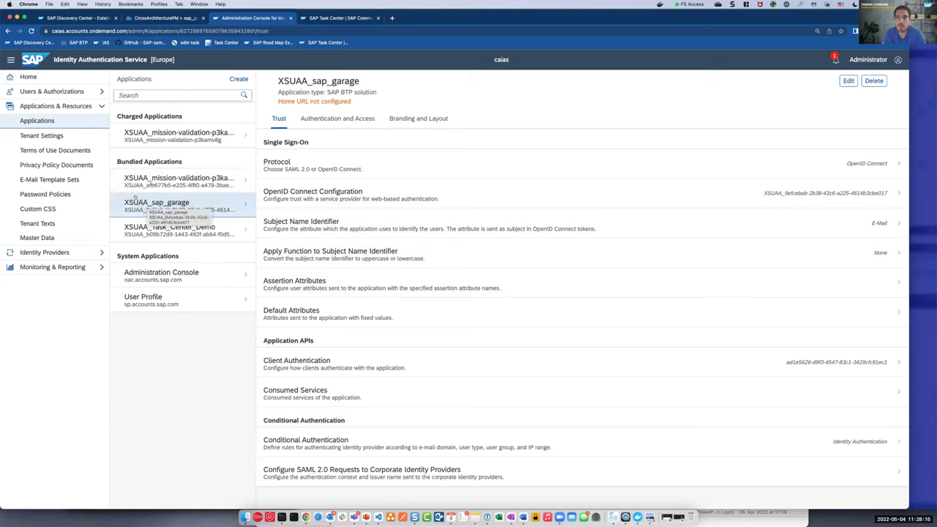
pyautogui.click(53, 93)
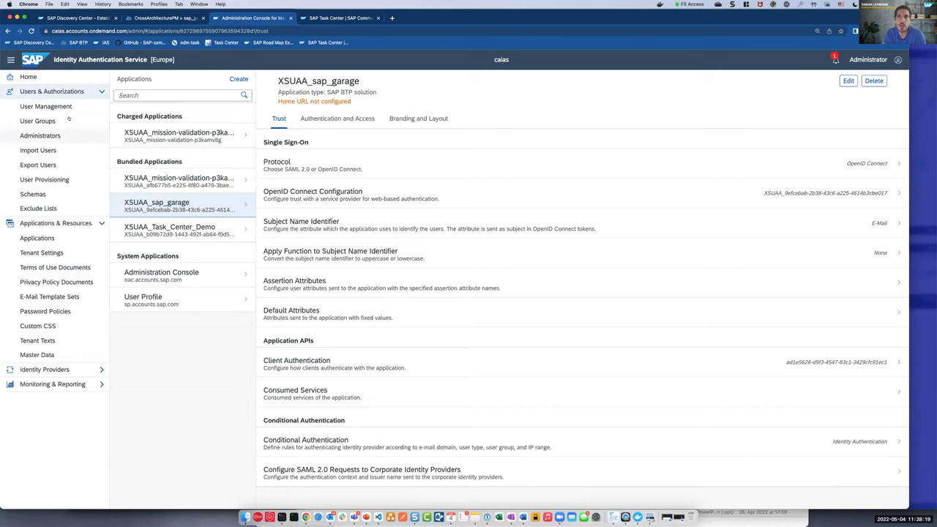
# Start a new user with first name sap, last name garage and an example.com e-mail address.
pyautogui.click(45, 106)
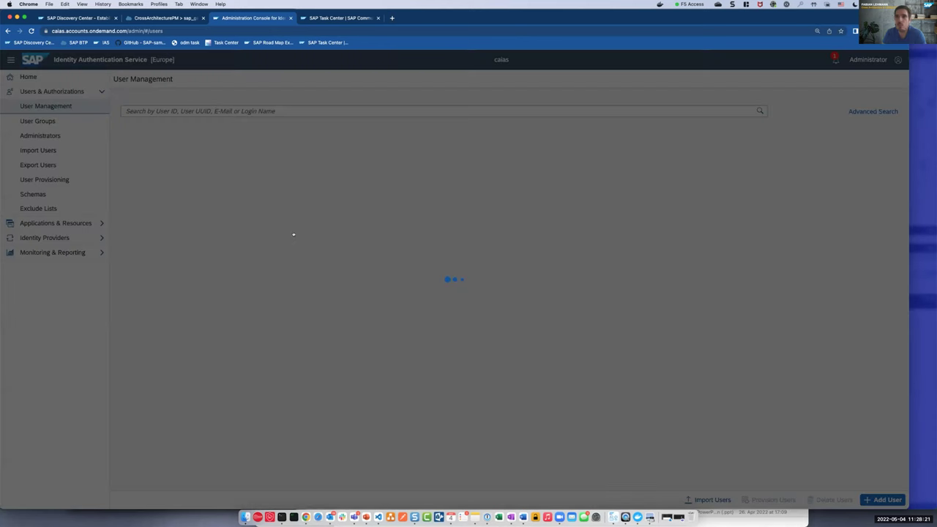
pyautogui.click(883, 500)
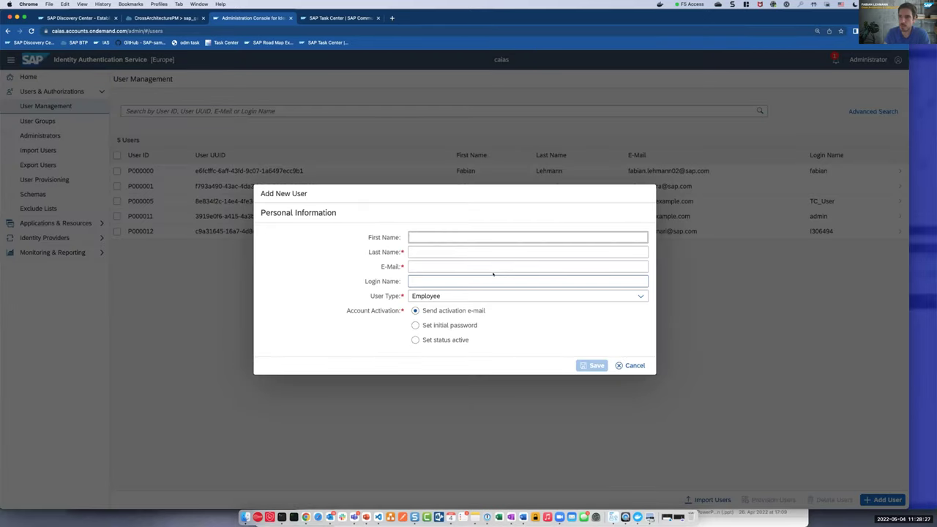
pyautogui.write('sap')
pyautogui.click(528, 252)
pyautogui.write('garage')
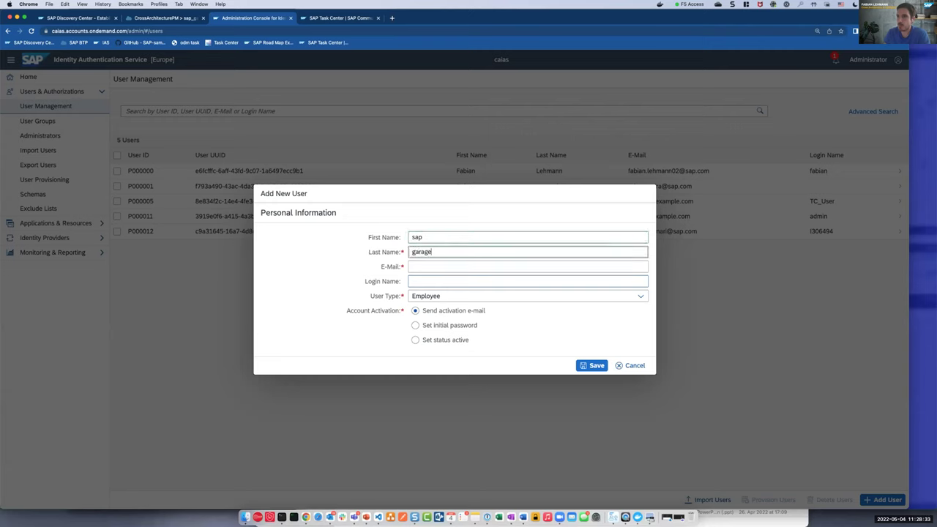
pyautogui.click(441, 267)
pyautogui.click(442, 275)
pyautogui.click(443, 267)
pyautogui.write('sap_garage@')
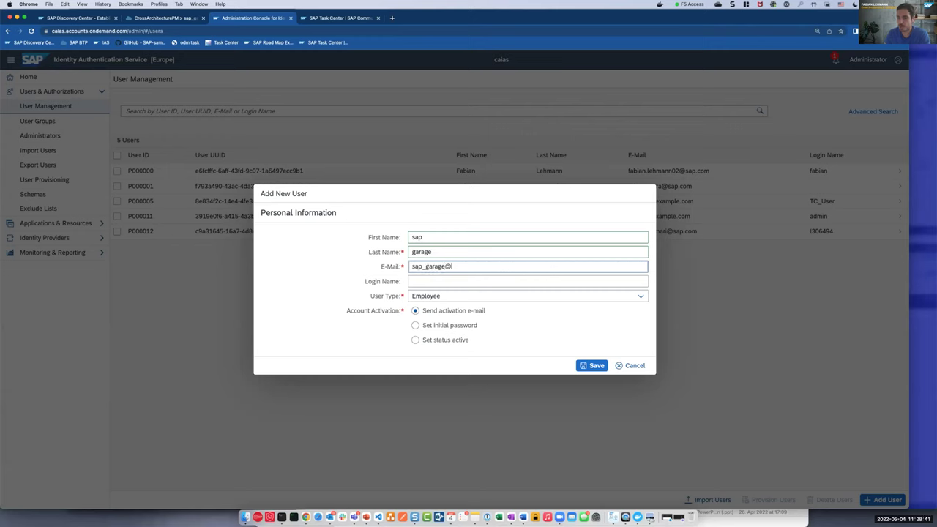
pyautogui.write('asdfg')
pyautogui.press('BackSpace')
pyautogui.press('BackSpace')
pyautogui.press('BackSpace')
pyautogui.press('BackSpace')
pyautogui.write('example.com')
# Set login name sap_garage, make the account active, save, and open its user details.
pyautogui.click(418, 280)
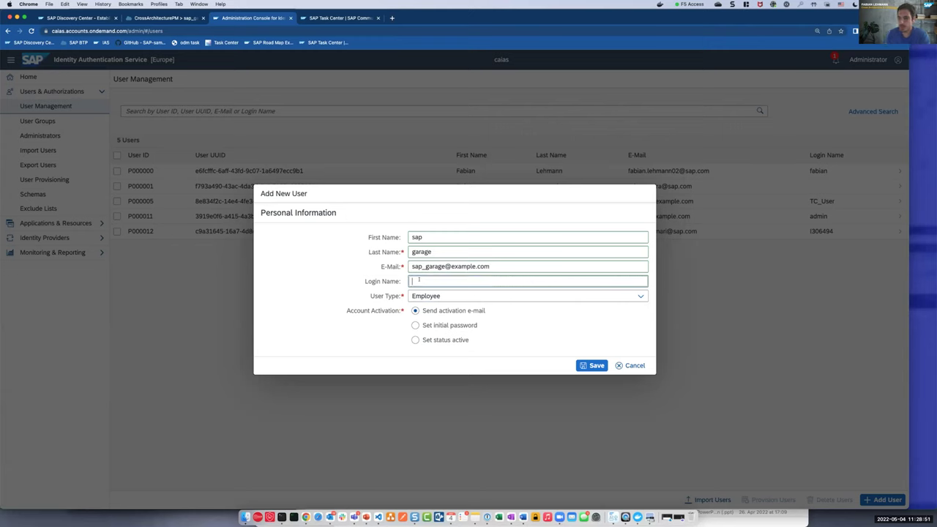
pyautogui.write('sap_garage')
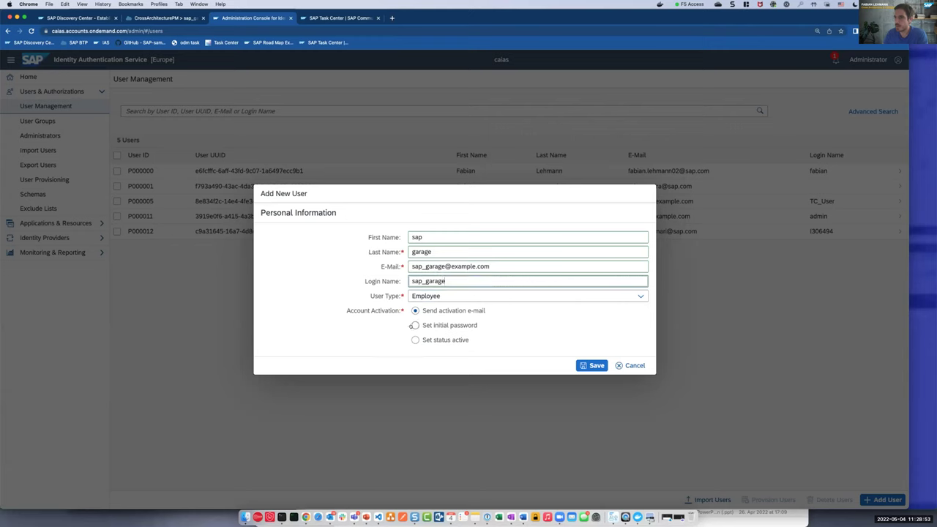
pyautogui.click(415, 339)
pyautogui.click(591, 365)
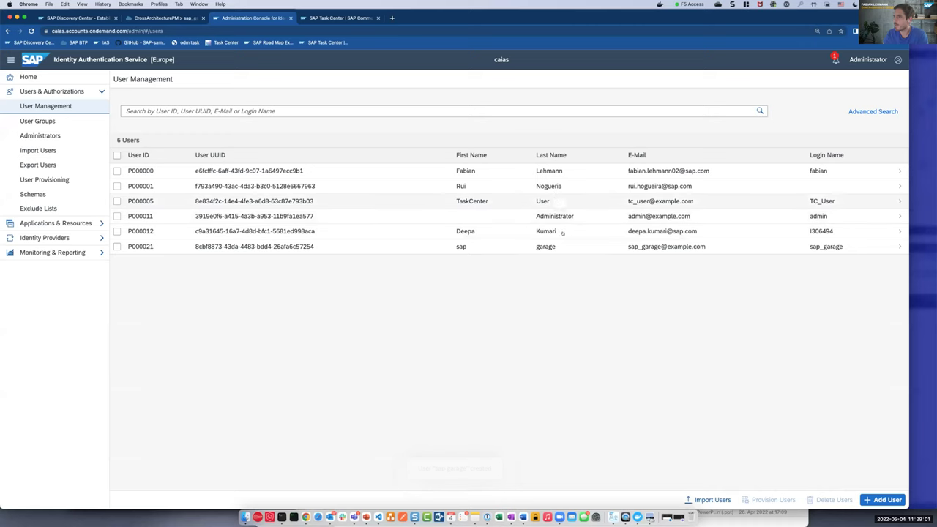
pyautogui.click(557, 247)
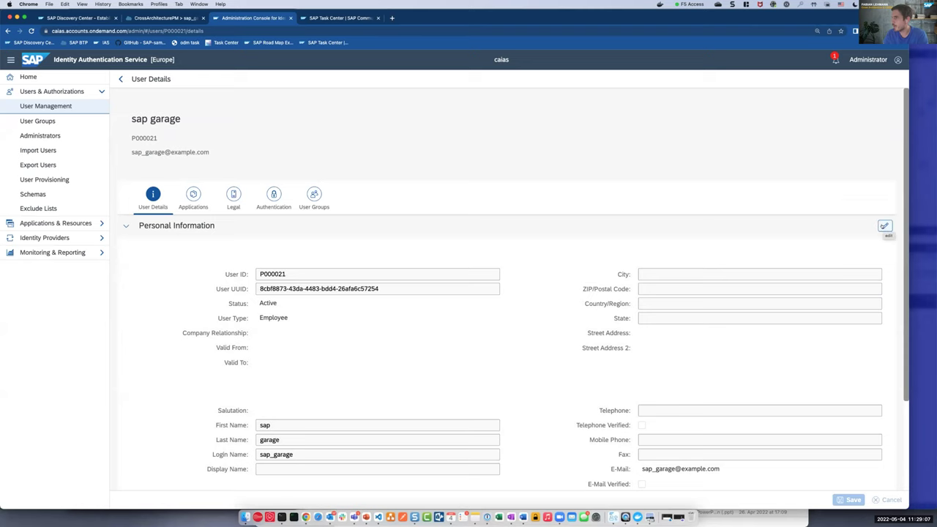
# Tick E-Mail Verified for the sap garage user and save the user details.
pyautogui.click(884, 227)
pyautogui.scroll(-3, 593, 350)
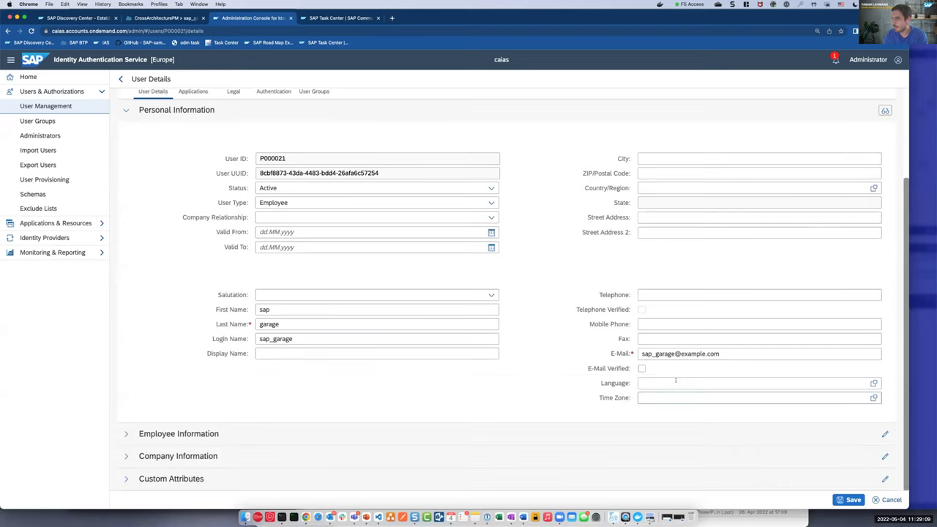
pyautogui.click(643, 369)
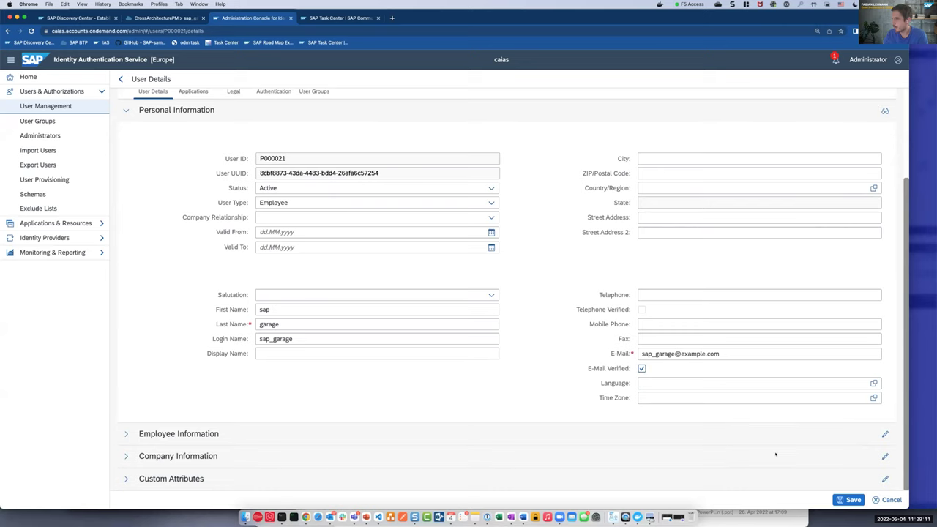
pyautogui.click(849, 499)
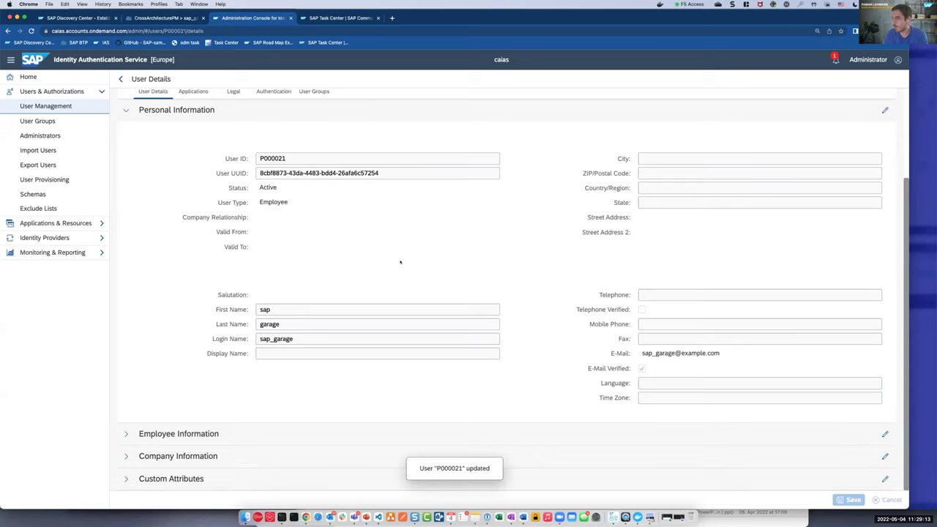
pyautogui.scroll(3, 273, 237)
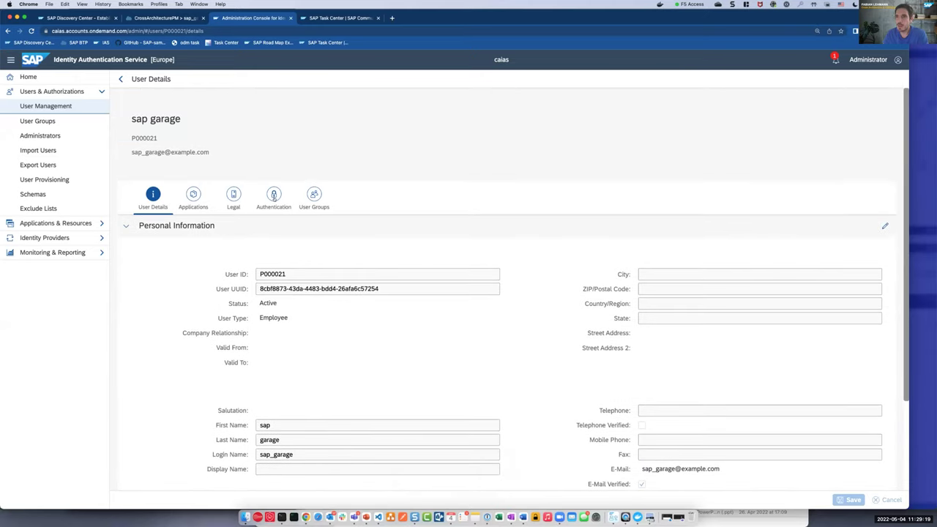
# Set and confirm an initial password for the sap garage user under Password Details, then save.
pyautogui.click(274, 195)
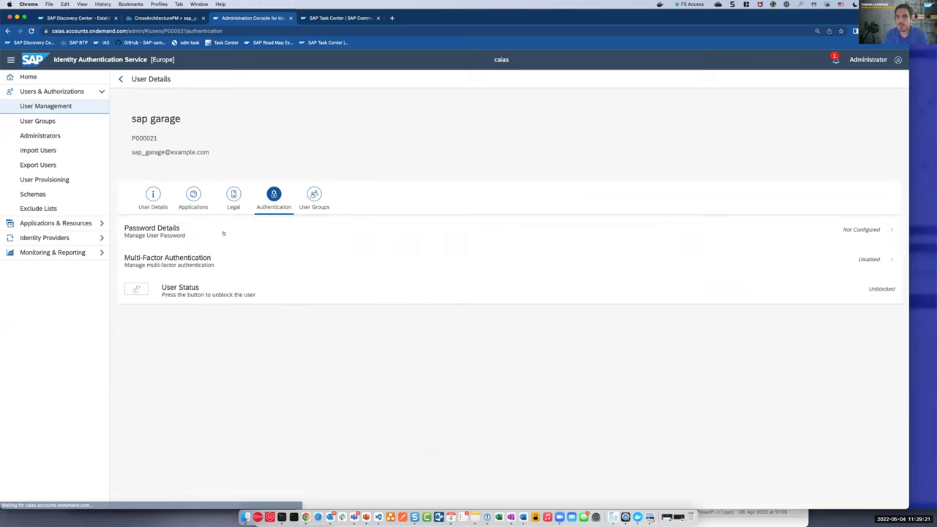
pyautogui.click(168, 228)
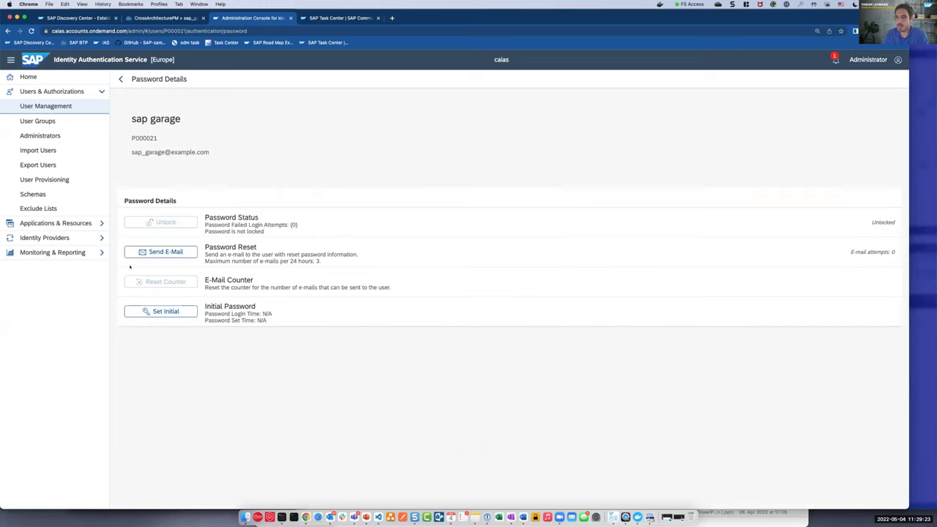
pyautogui.click(150, 311)
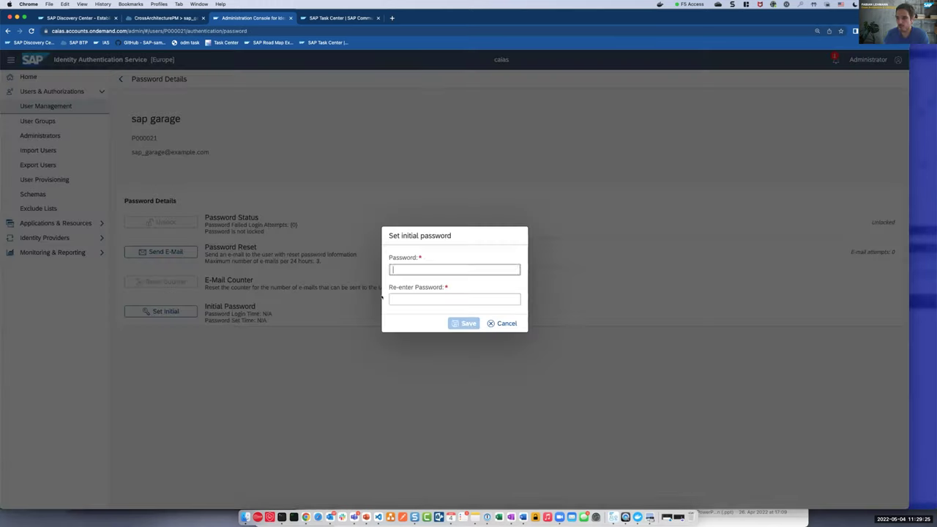
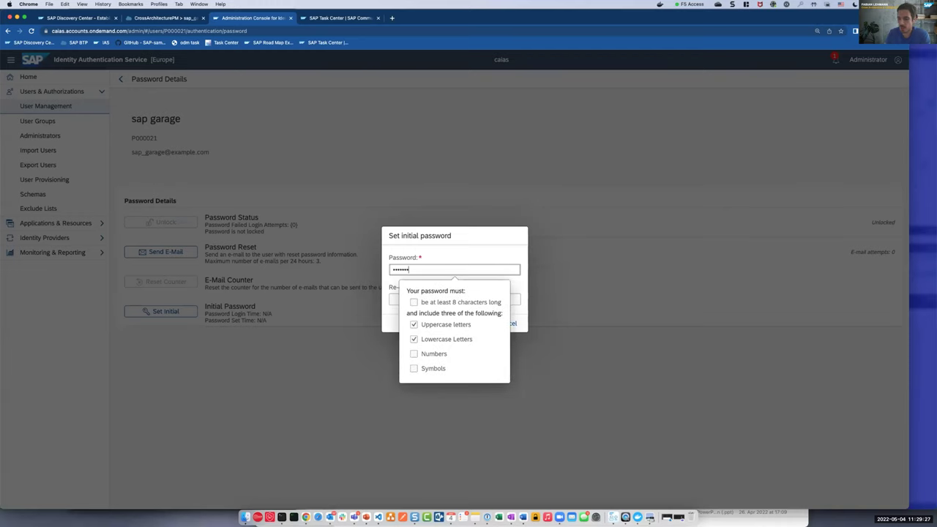
pyautogui.press('Tab')
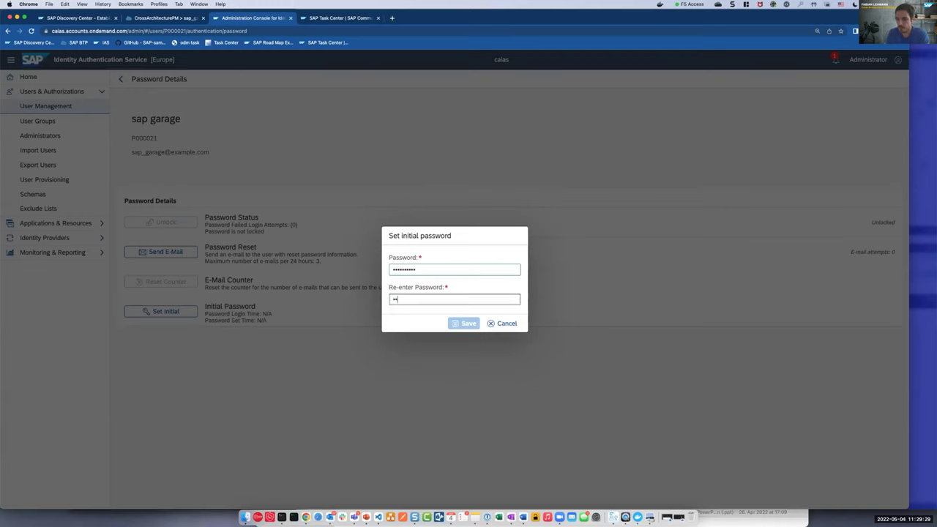
pyautogui.press('BackSpace')
pyautogui.press('BackSpace')
pyautogui.press('BackSpace')
pyautogui.click(464, 323)
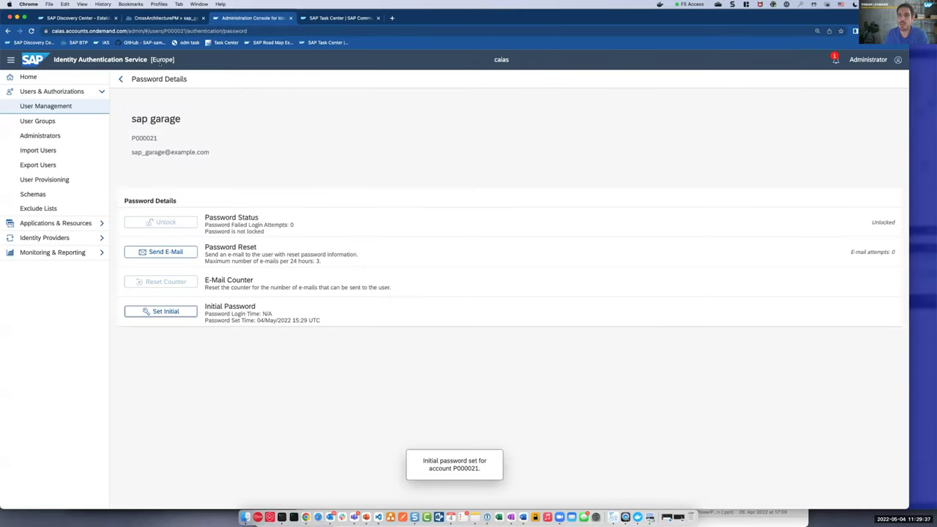
# Copy sap_garage from the Launchpad_Admin group mapping and paste it as a new IAS group's name.
pyautogui.click(46, 122)
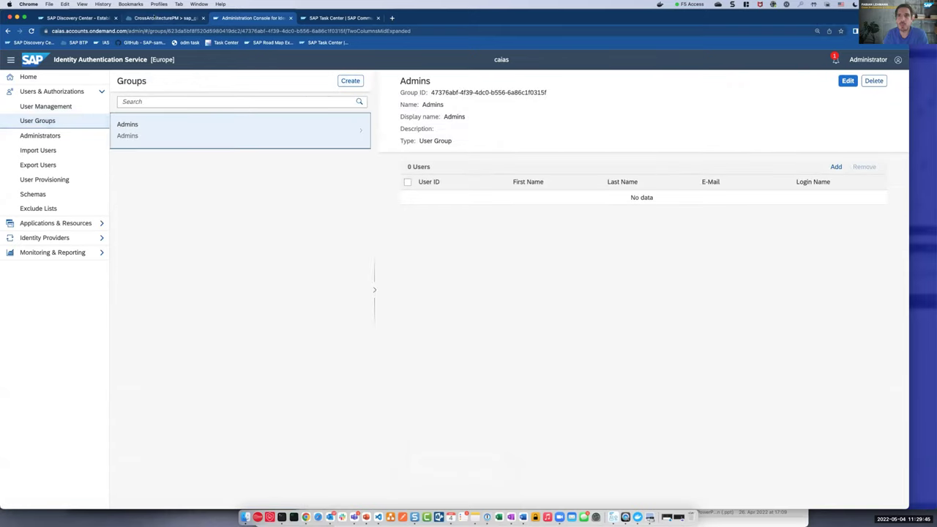
pyautogui.click(151, 18)
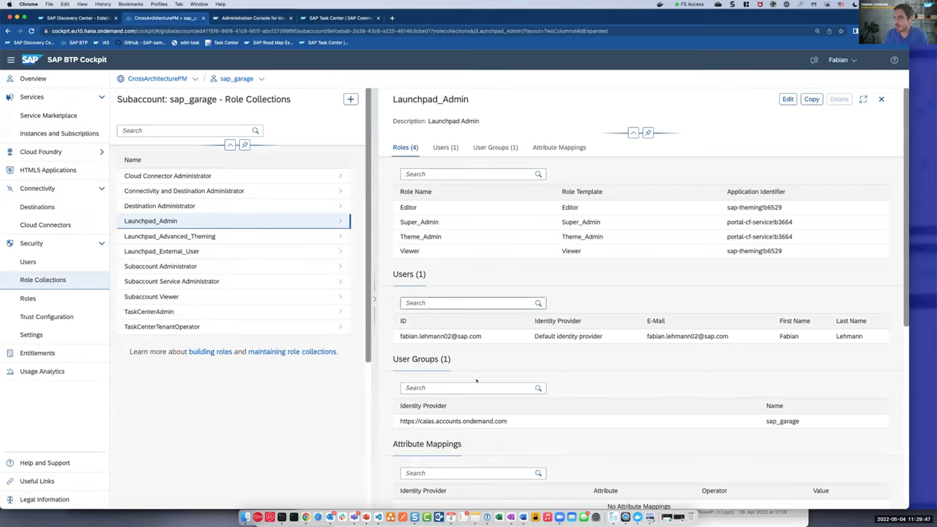
pyautogui.moveTo(767, 421); pyautogui.dragTo(799, 421)
pyautogui.press('super+c')
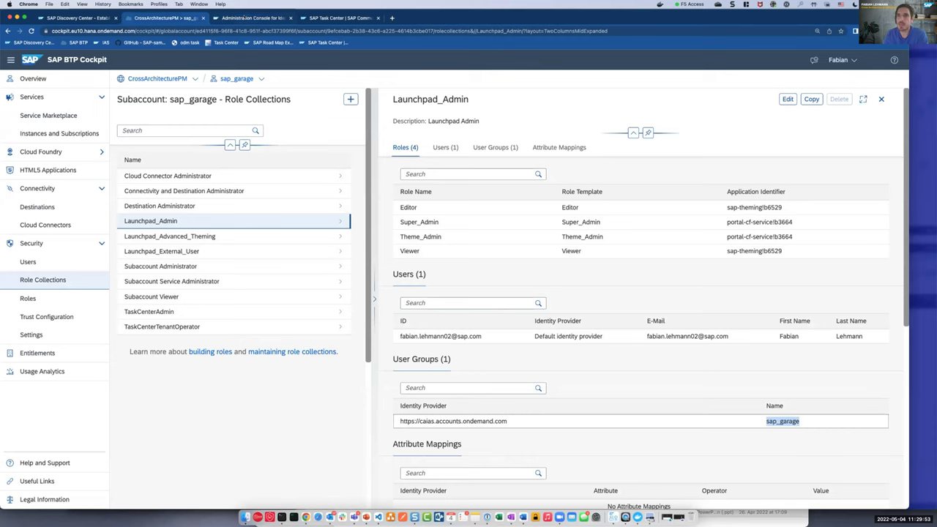
pyautogui.click(242, 19)
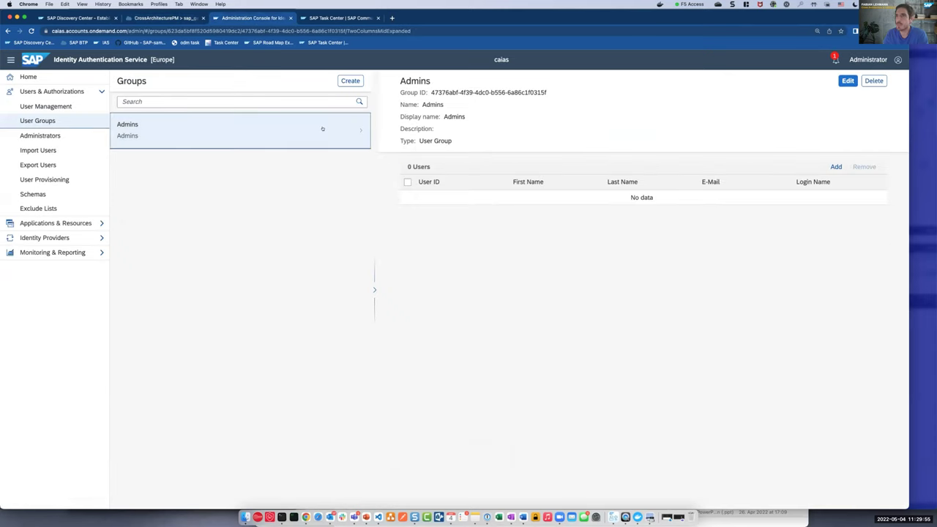
pyautogui.click(349, 81)
pyautogui.click(342, 243)
pyautogui.press('super+v')
# Give the group display name sap_garage, create it, and add the sap garage user as member.
pyautogui.click(352, 271)
pyautogui.press('super+v')
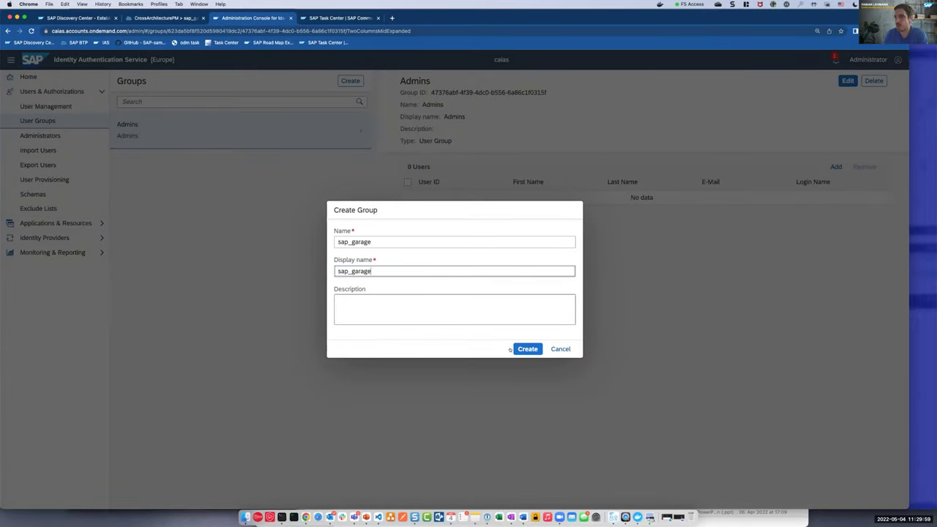
pyautogui.click(522, 350)
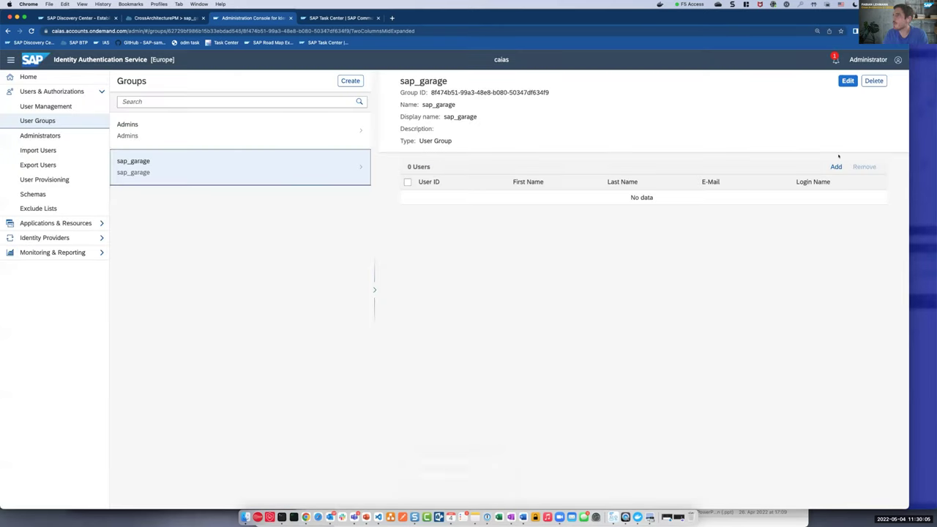
pyautogui.click(836, 166)
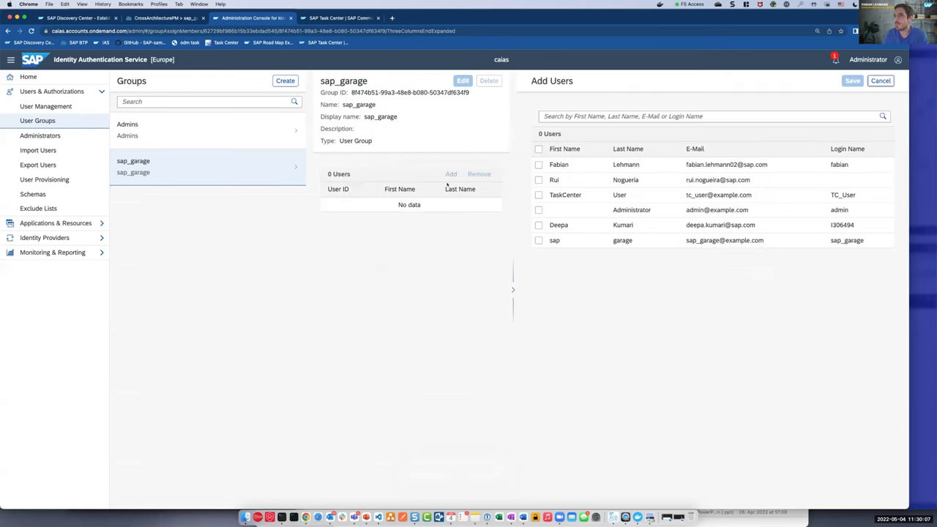
pyautogui.click(539, 241)
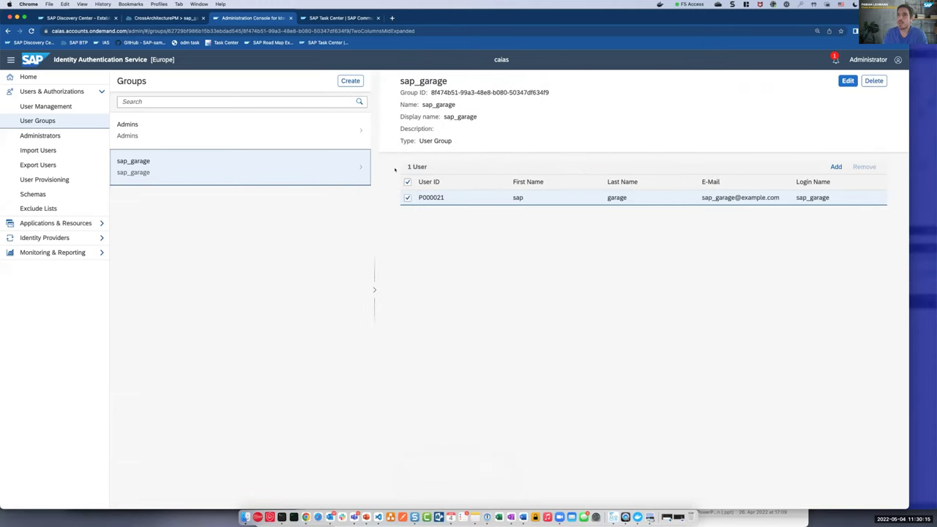
pyautogui.click(158, 104)
pyautogui.click(49, 3)
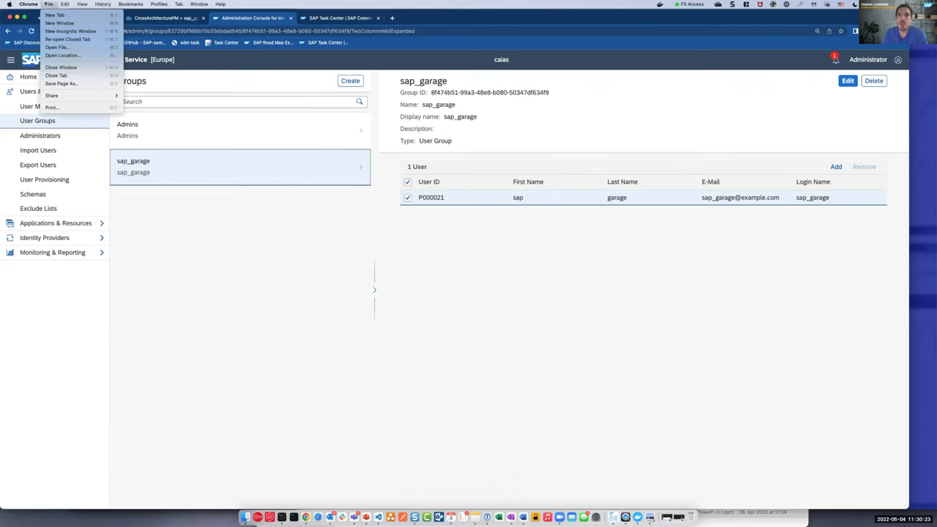
# In an incognito window, load the cockpit and launch the sap_garage subaccount's Launchpad Service.
pyautogui.click(66, 31)
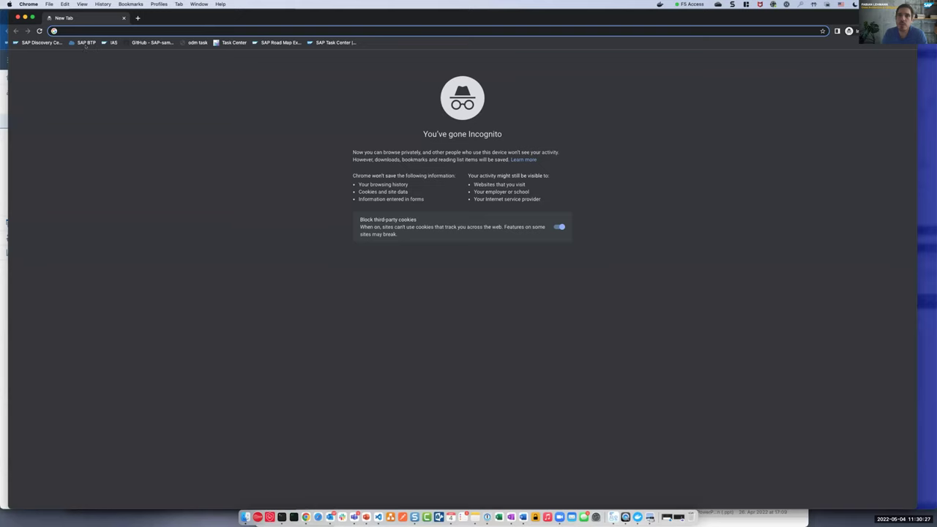
pyautogui.write('https://cockpit.eu10.hana.ondemand.com/cockpit/#/globalaccount/ed4115f6-96f8-41c8-951f-abcf37399f6f/accountModel&//?view=TilesView&section=SubaccountsSection&entityGuid=ed4115f6-96f8-41c8-951f-abcf37399f6f')
pyautogui.press('Return')
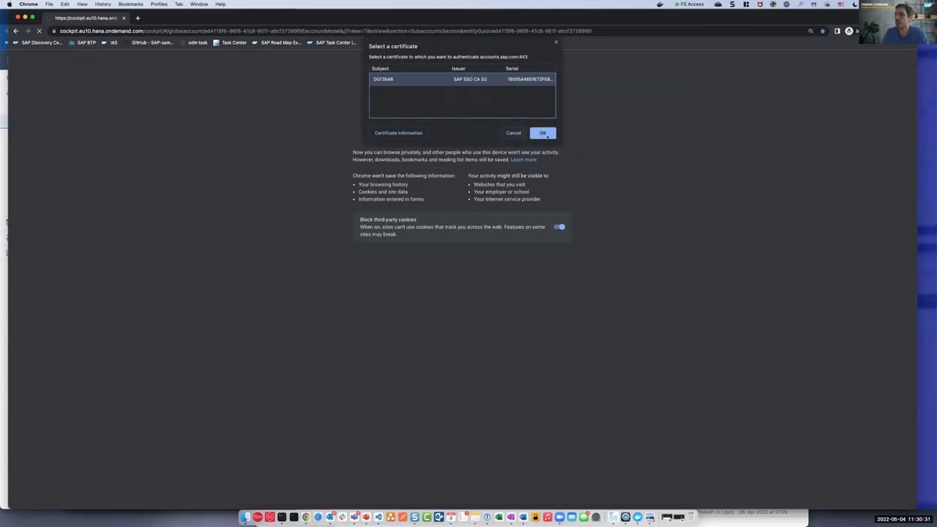
pyautogui.click(547, 135)
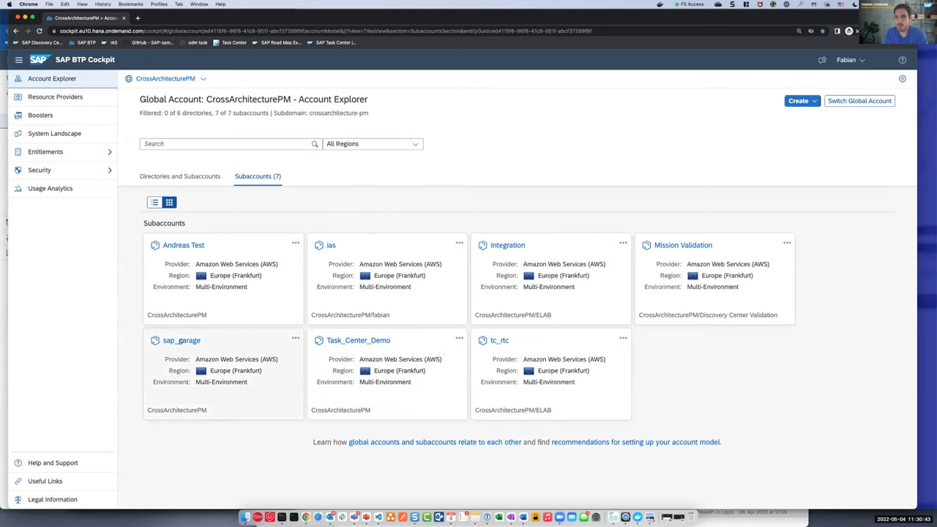
pyautogui.click(181, 341)
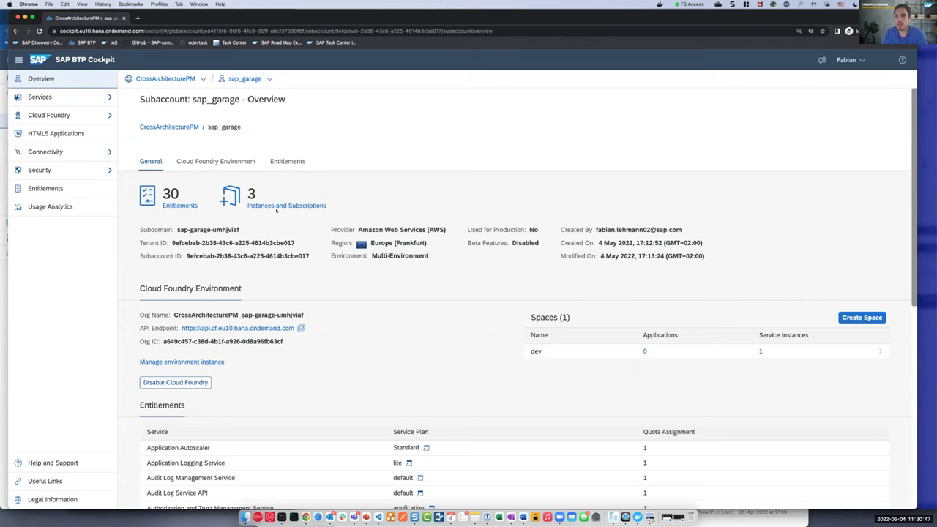
pyautogui.click(286, 204)
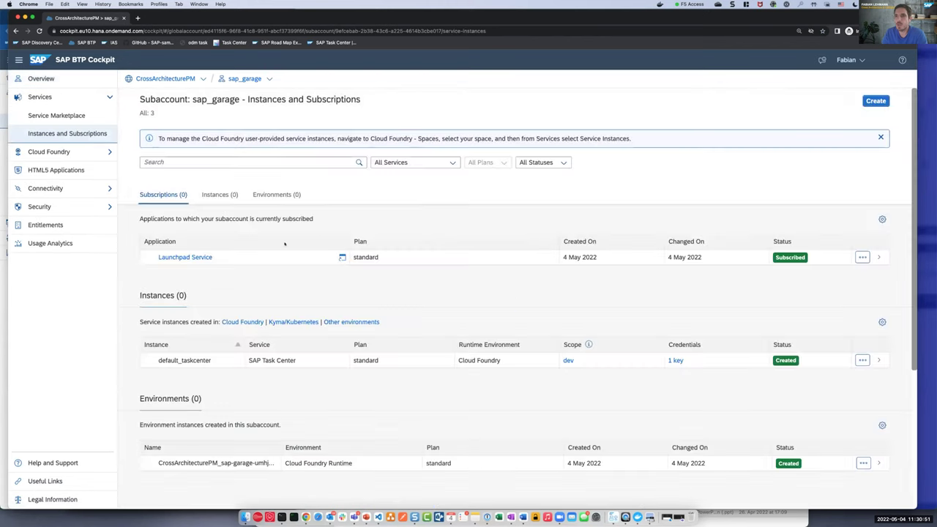
pyautogui.click(342, 257)
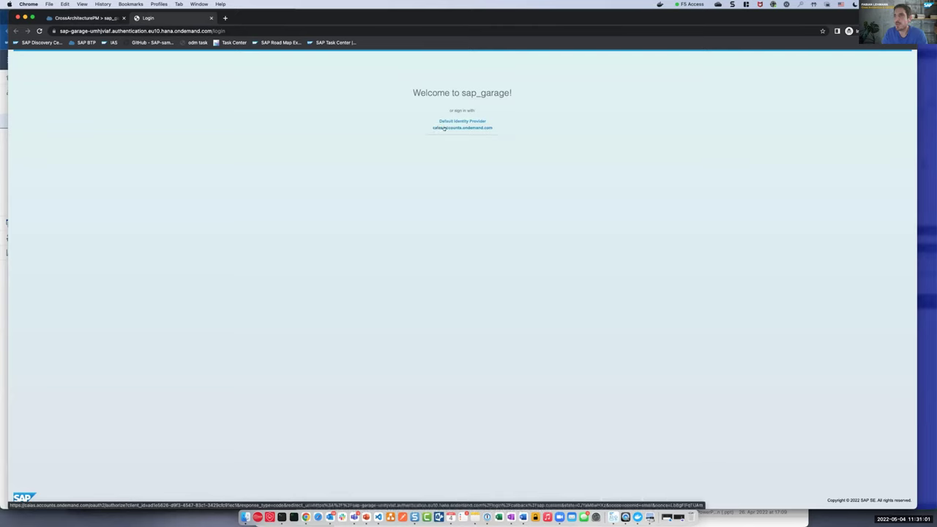
# Sign in through the custom identity provider with the test user's login name and initial password.
pyautogui.click(444, 128)
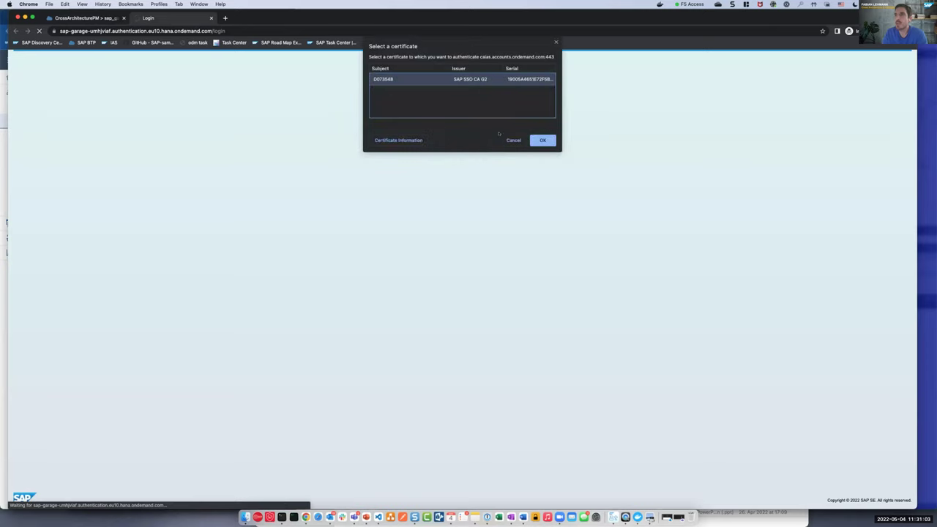
pyautogui.click(514, 140)
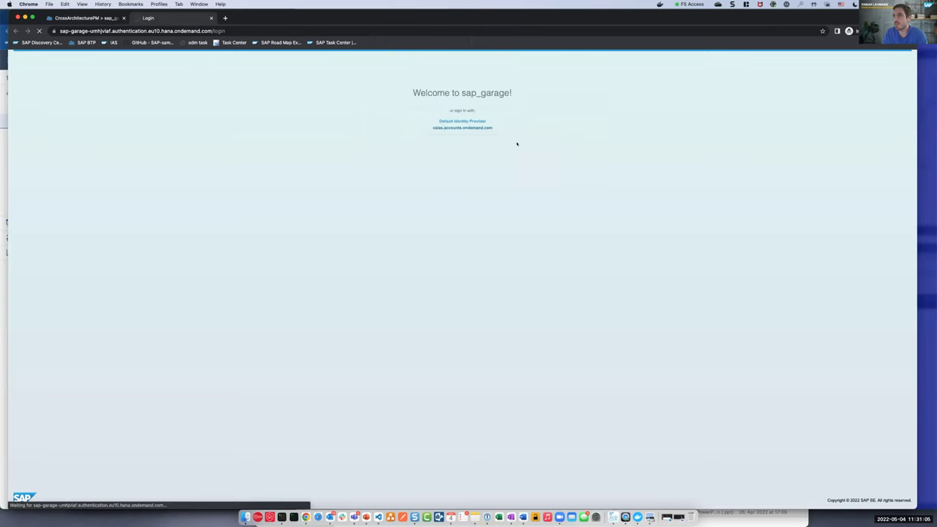
pyautogui.press('super+v')
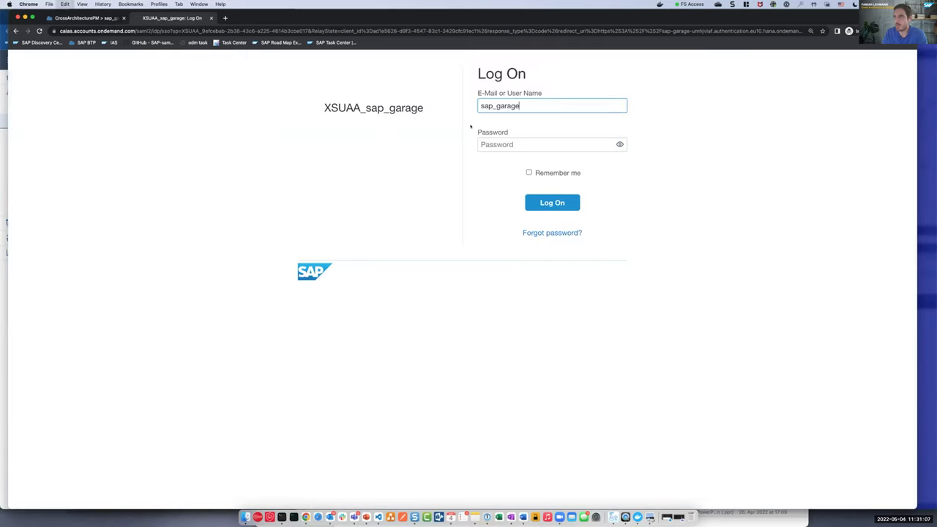
pyautogui.press('Tab')
pyautogui.write('*********')
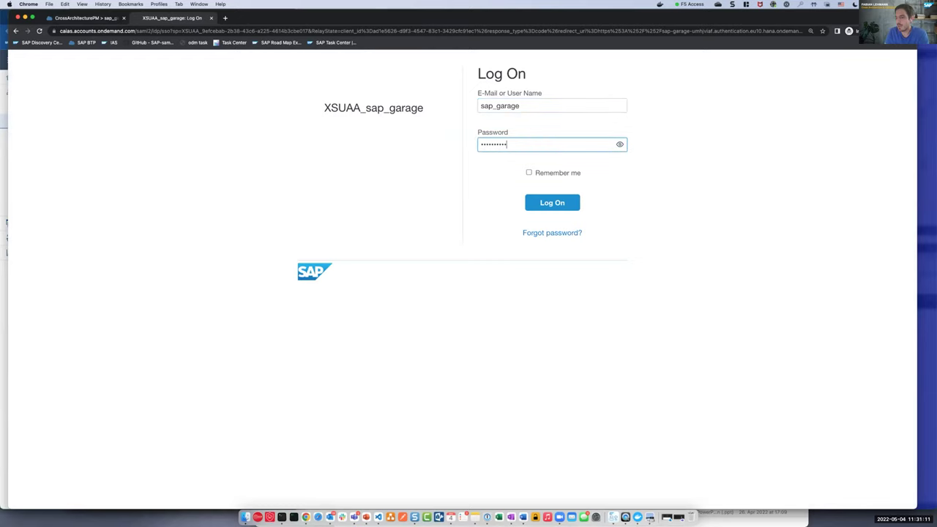
pyautogui.press('Return')
# Enter the current password, set a new password, confirm it and submit the change.
pyautogui.write('*********')
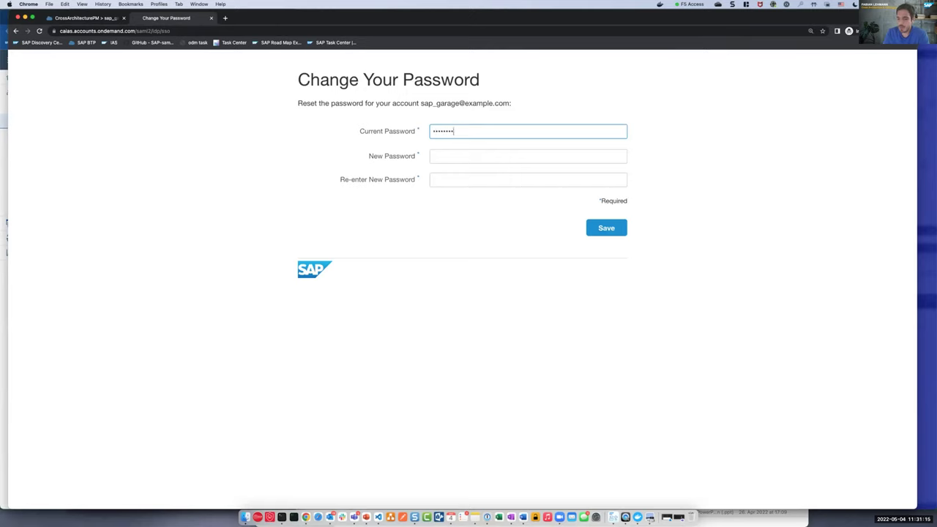
pyautogui.press('Tab')
pyautogui.write('********')
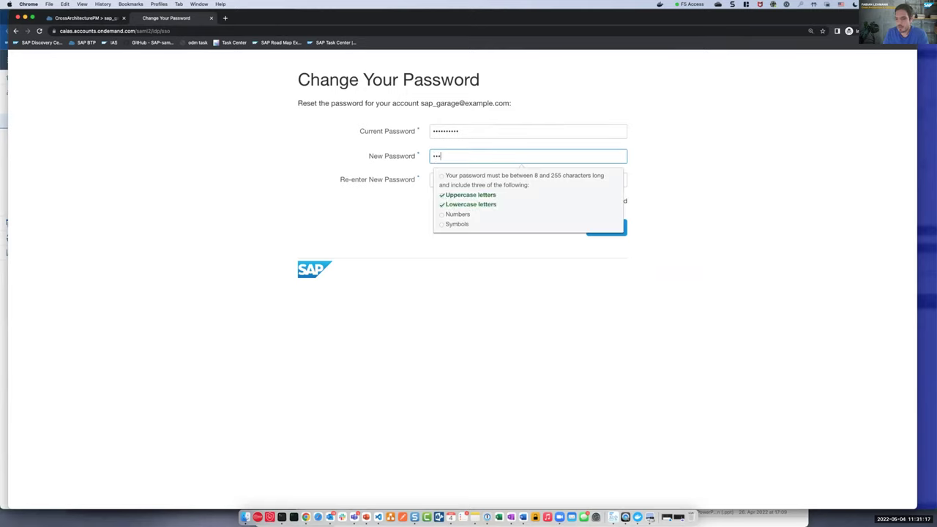
pyautogui.write('*')
pyautogui.press('Tab')
pyautogui.write('******')
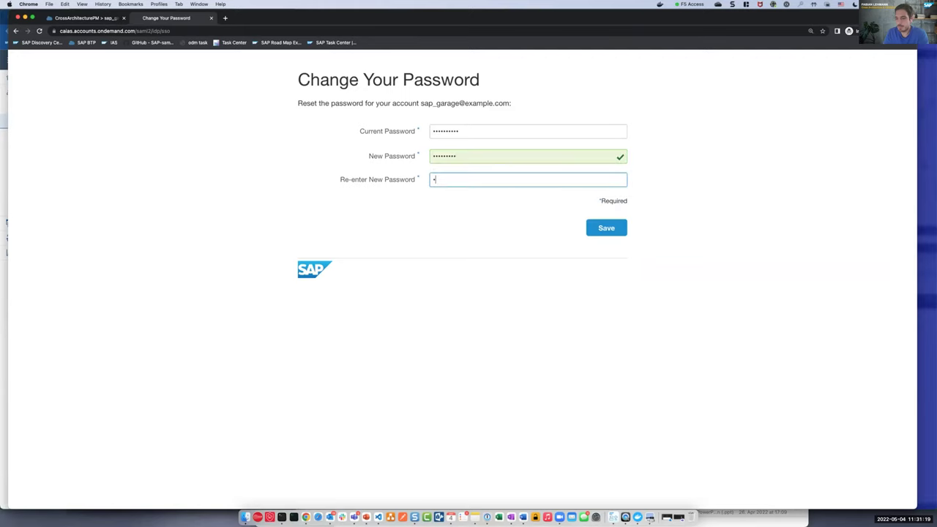
pyautogui.write('***')
pyautogui.press('super+a')
pyautogui.write('*********')
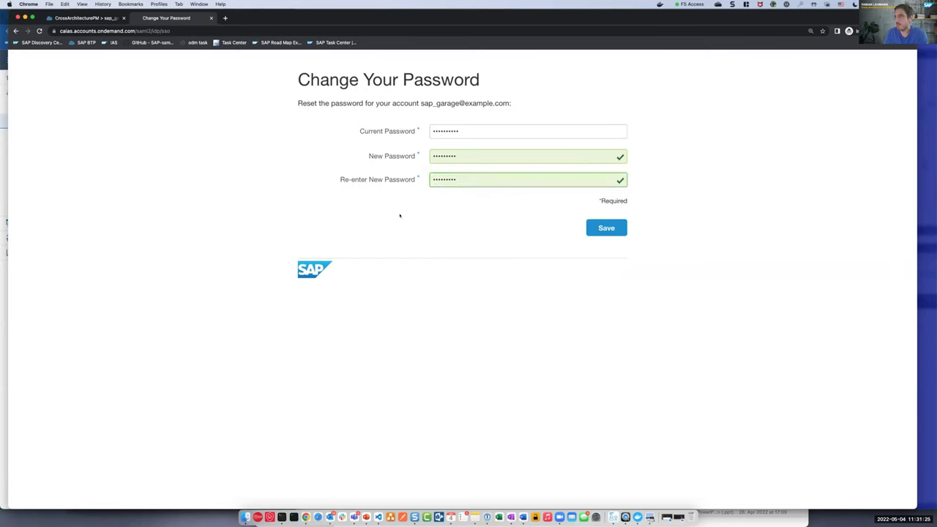
pyautogui.press('Return')
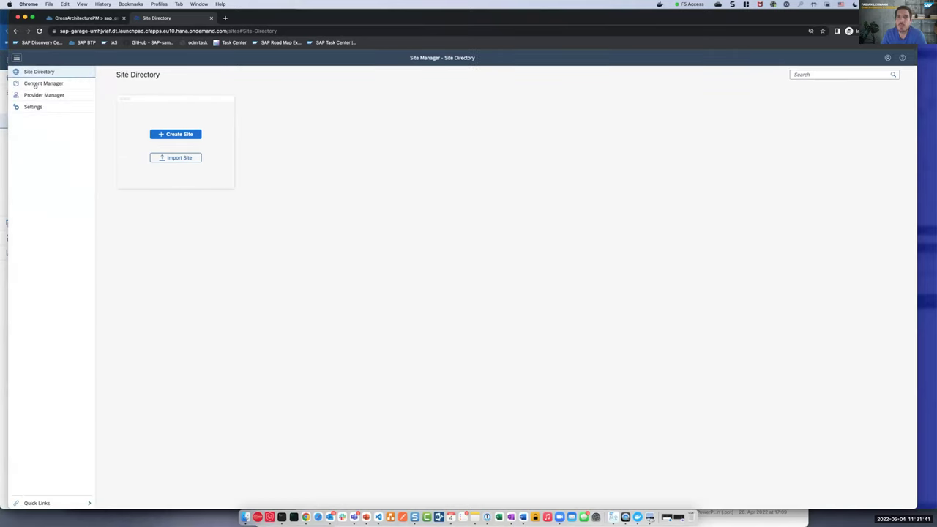
# Refresh the HTML5 Apps provider, then add Task Center and Task Center Administration to My Content.
pyautogui.click(44, 95)
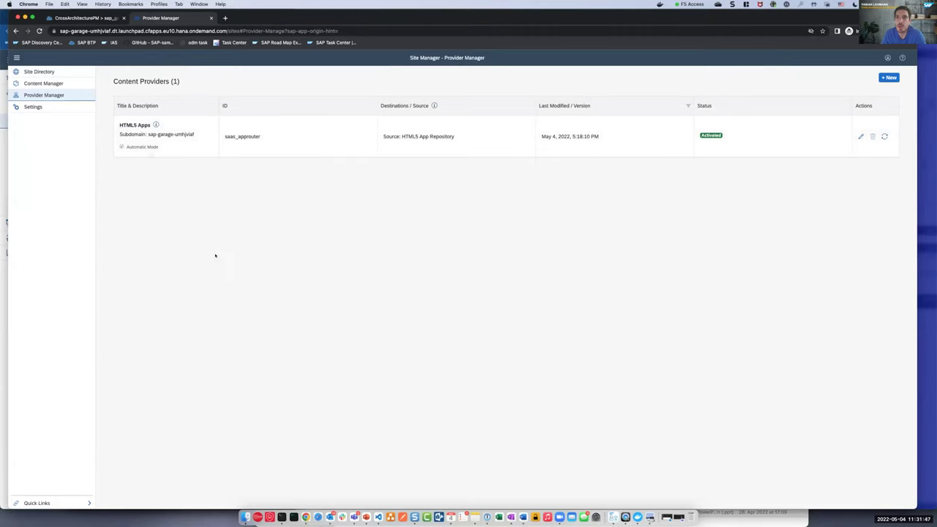
pyautogui.click(885, 136)
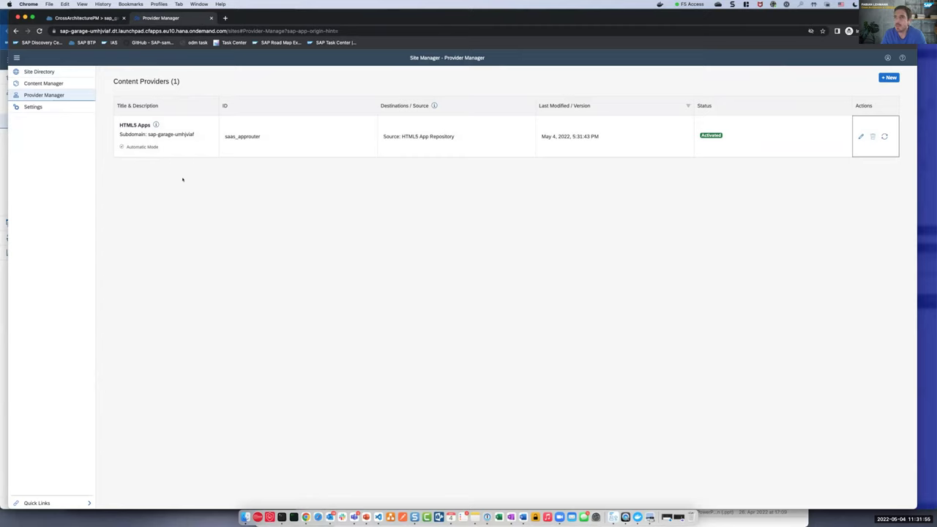
pyautogui.click(66, 85)
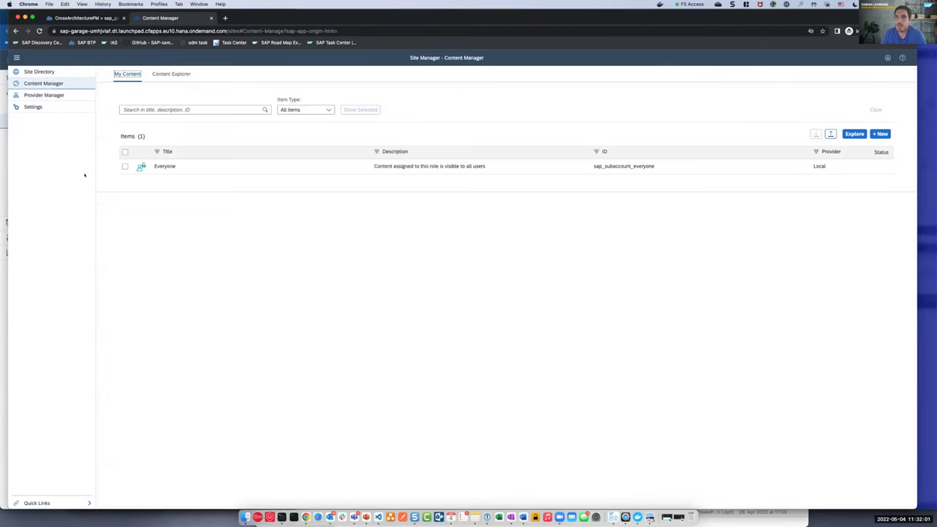
pyautogui.click(171, 74)
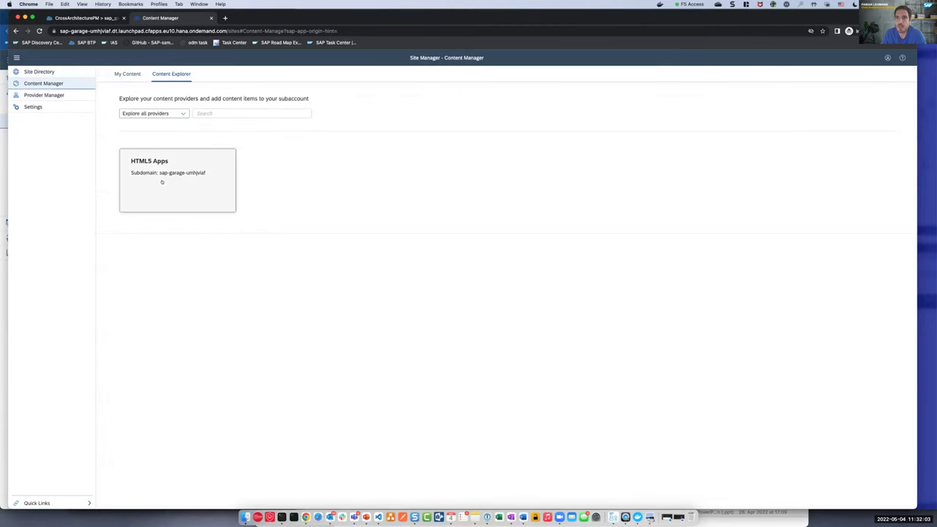
pyautogui.click(162, 181)
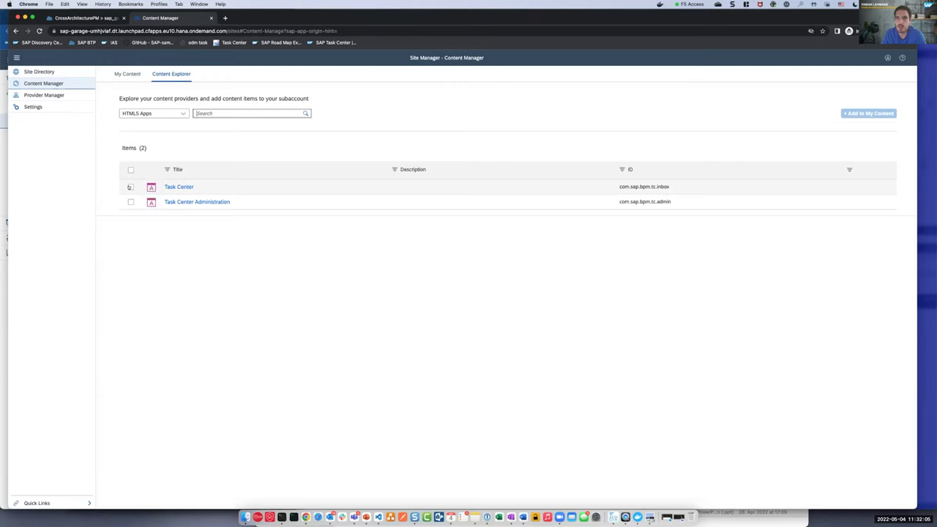
pyautogui.click(130, 187)
pyautogui.click(131, 202)
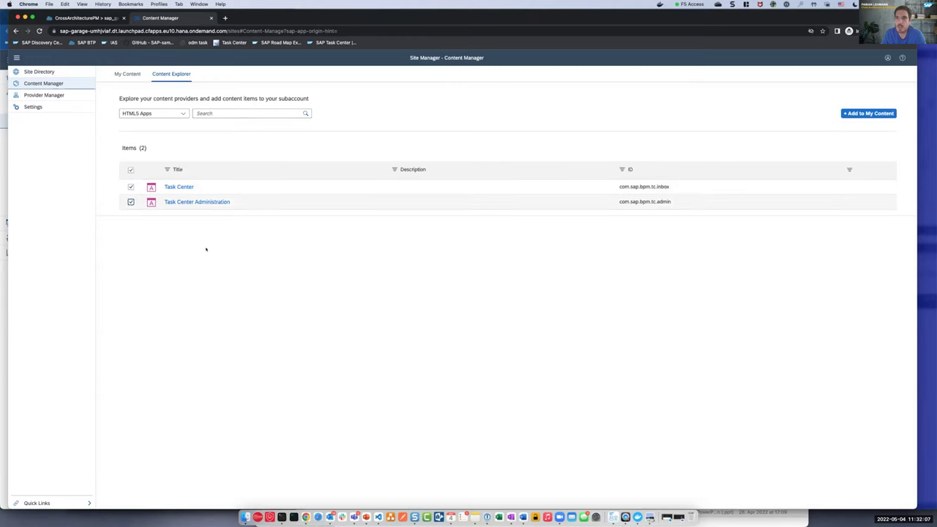
pyautogui.click(853, 113)
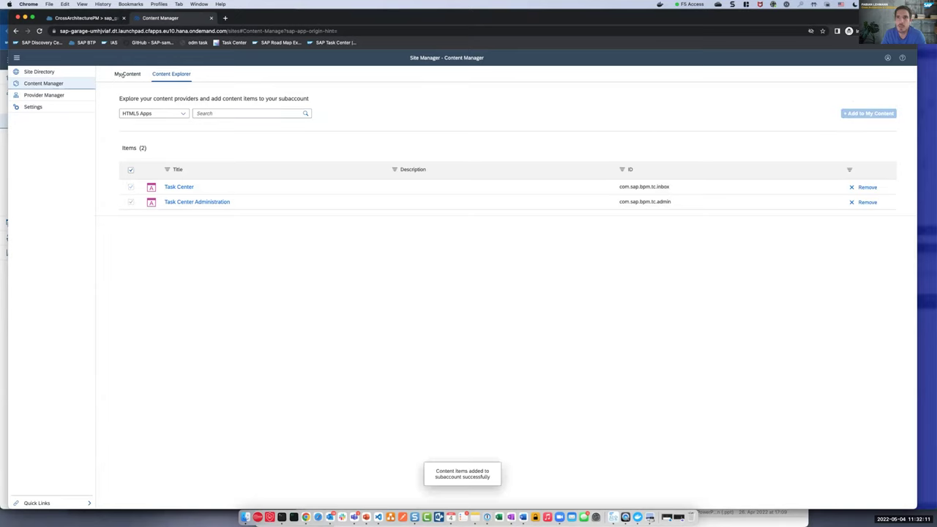
pyautogui.click(125, 74)
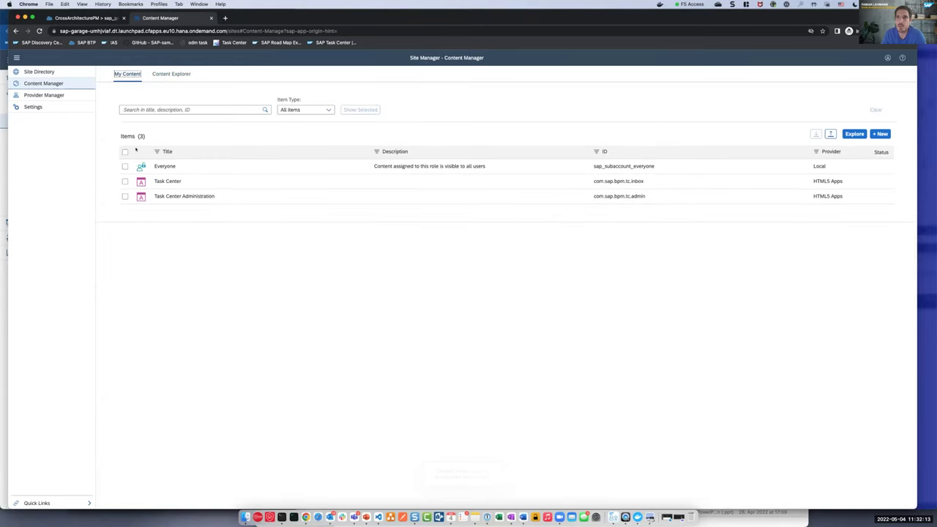
# Create a group sap_garage, with sap_garage description, holding Task Center and Task Center Administration.
pyautogui.click(880, 134)
pyautogui.click(882, 188)
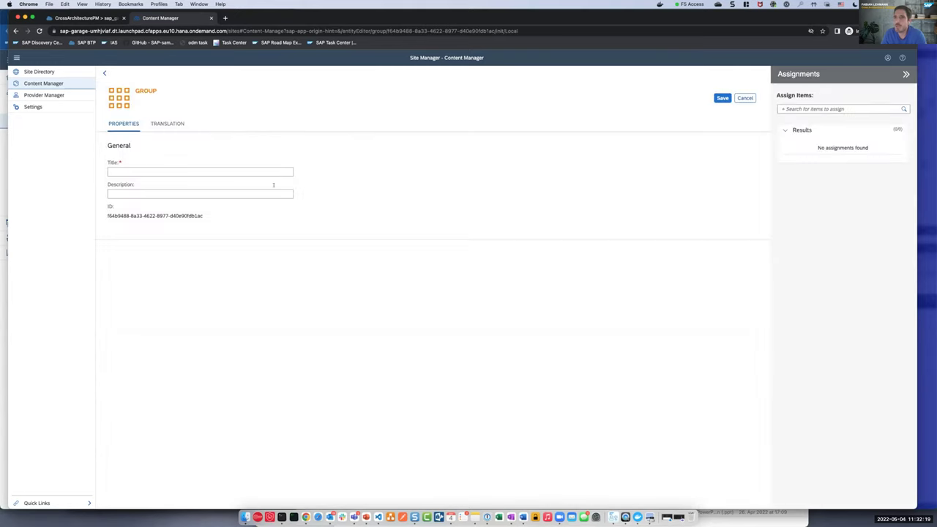
pyautogui.click(135, 171)
pyautogui.click(130, 196)
pyautogui.write('sap_garage')
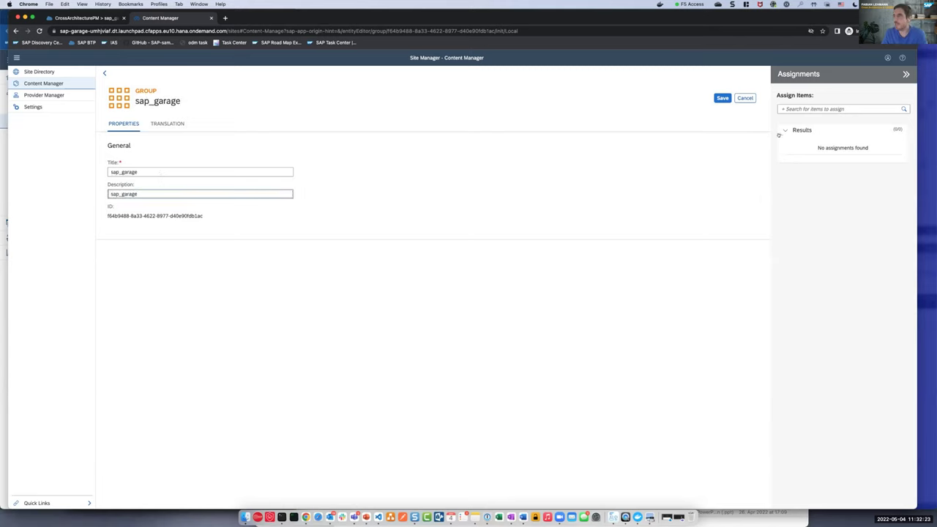
pyautogui.click(835, 110)
pyautogui.click(893, 152)
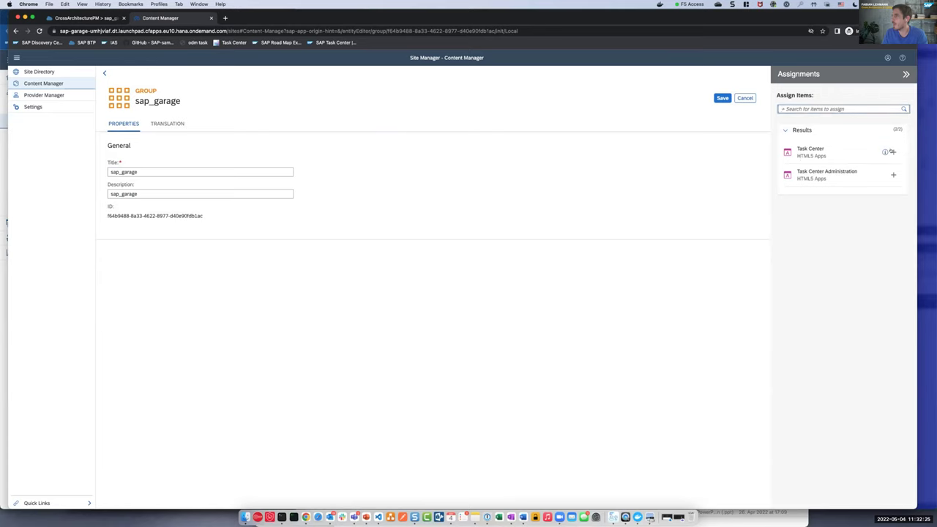
pyautogui.click(893, 174)
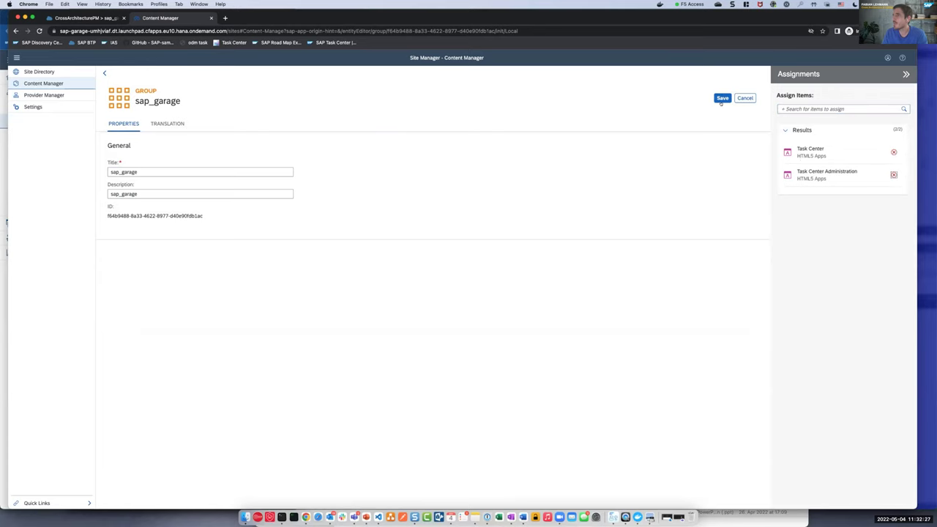
pyautogui.click(722, 99)
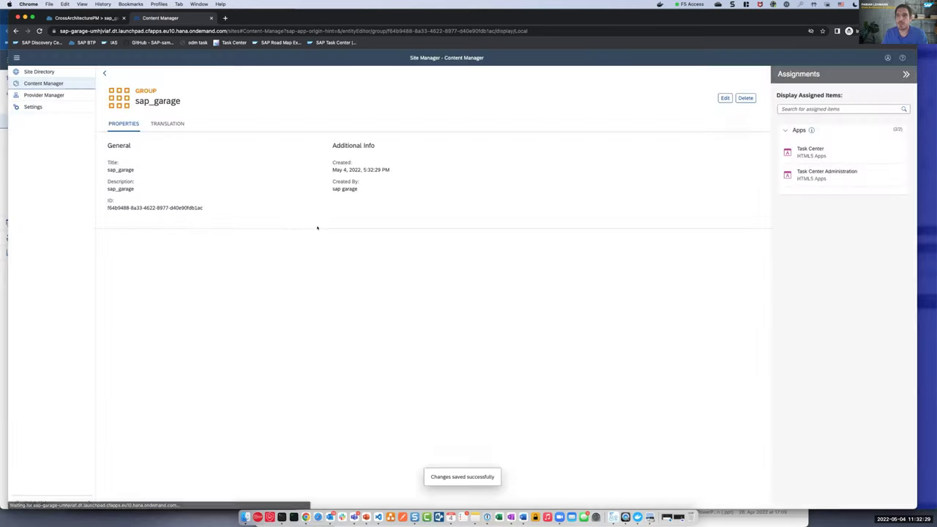
# Assign Task Center and Task Center Administration to the Everyone role and save it.
pyautogui.click(103, 73)
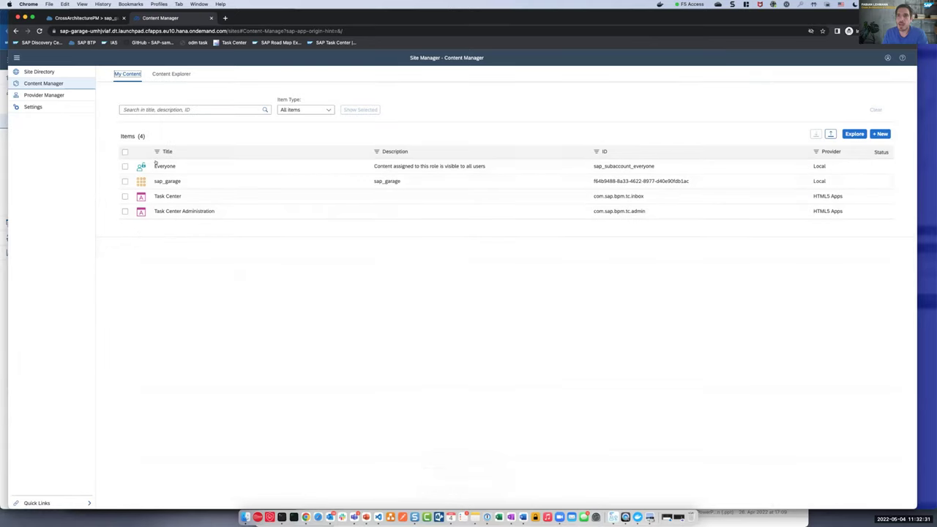
pyautogui.click(168, 167)
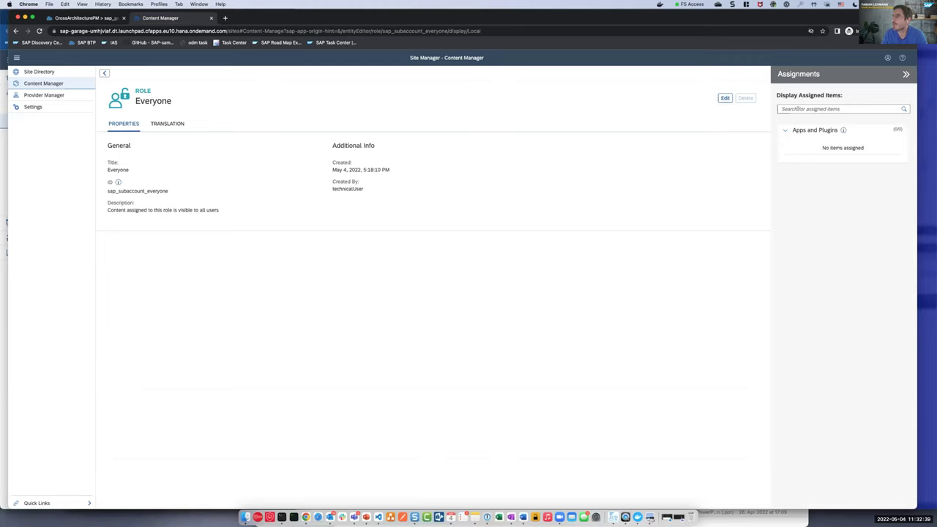
pyautogui.click(725, 97)
pyautogui.click(799, 109)
pyautogui.click(894, 151)
pyautogui.click(892, 175)
pyautogui.click(723, 99)
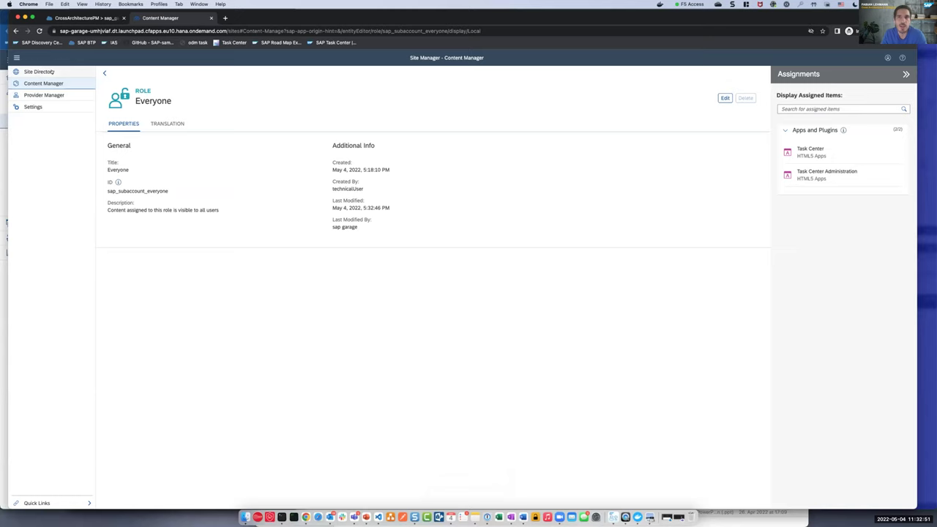
pyautogui.click(40, 72)
# Create a site named sap_garage and open it in a new tab.
pyautogui.click(162, 134)
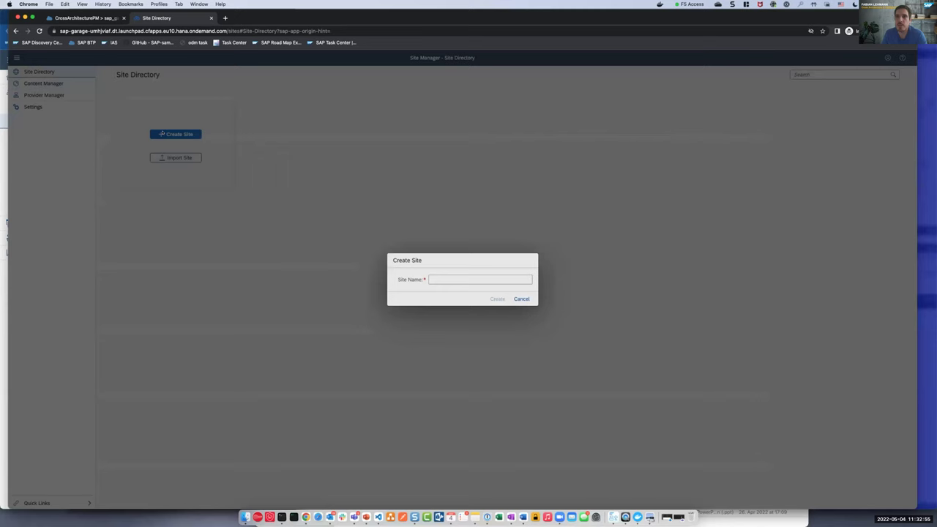
pyautogui.write('sap_garage')
pyautogui.click(497, 298)
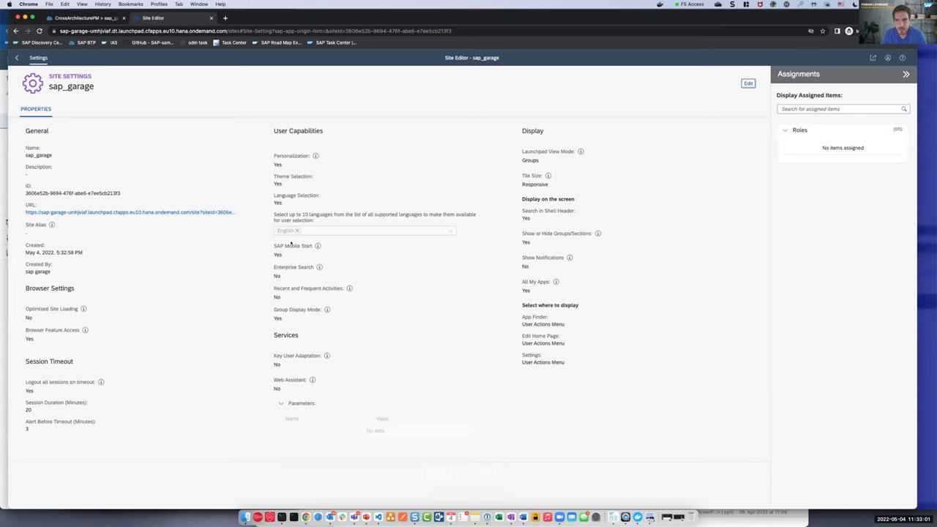
pyautogui.moveTo(274, 246); pyautogui.dragTo(313, 247)
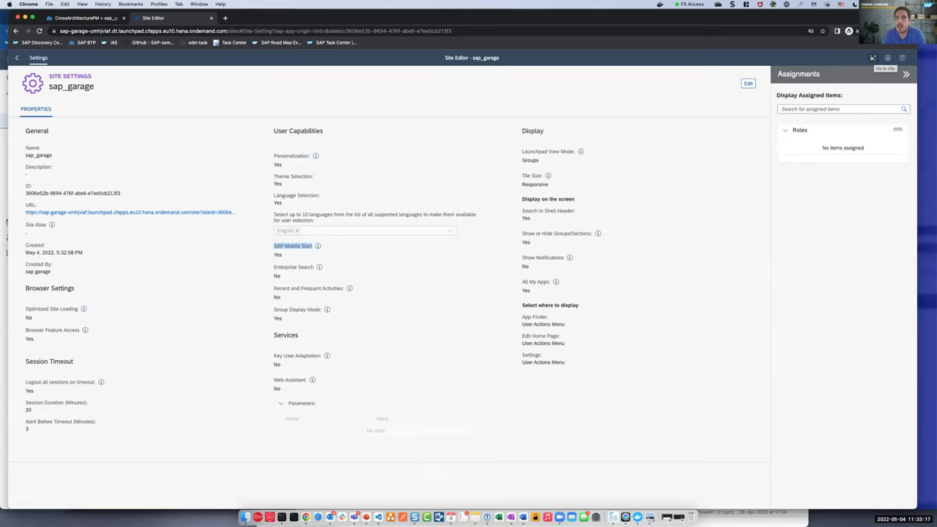
pyautogui.click(873, 58)
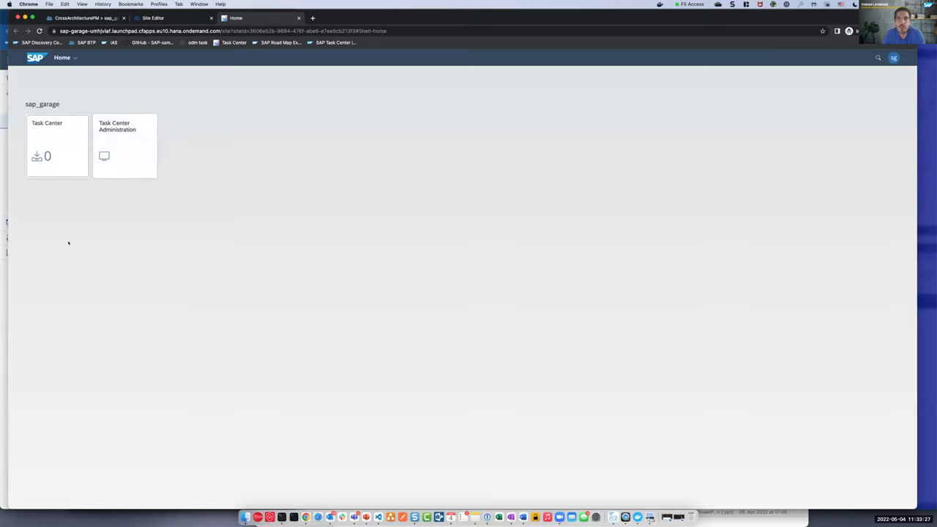
# Open the Task Center tile on the sap_garage launchpad home page.
pyautogui.click(48, 156)
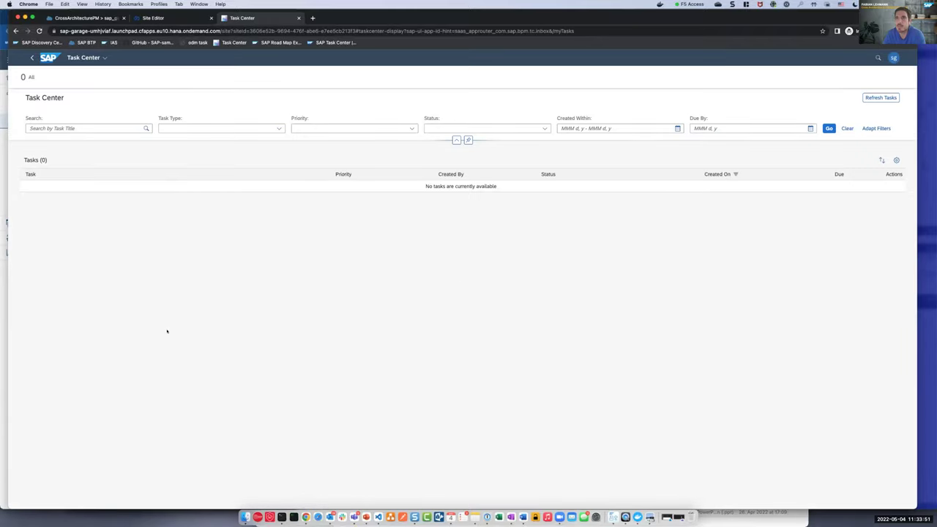
# On the Discovery Center mission board, mark the Task Center setup card complete and close it.
pyautogui.press('super+grave')
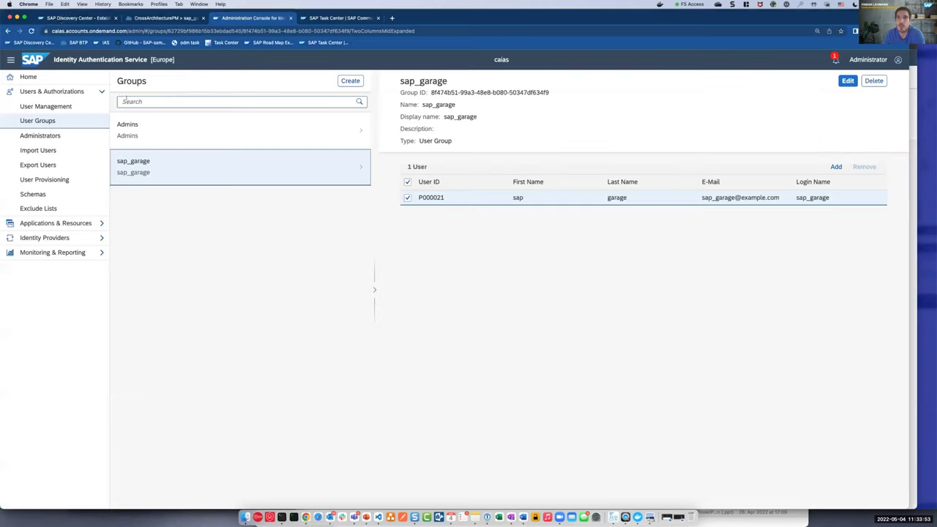
pyautogui.click(63, 18)
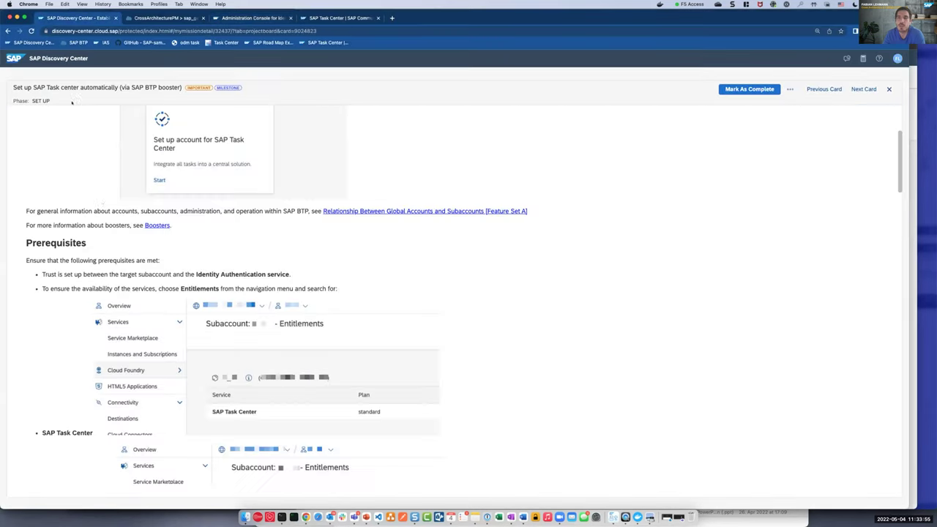
pyautogui.click(756, 89)
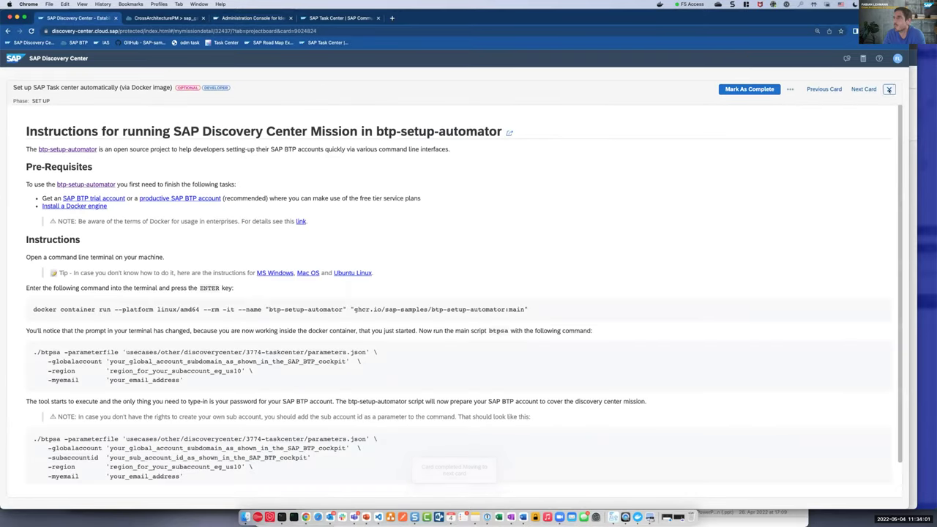
pyautogui.click(889, 89)
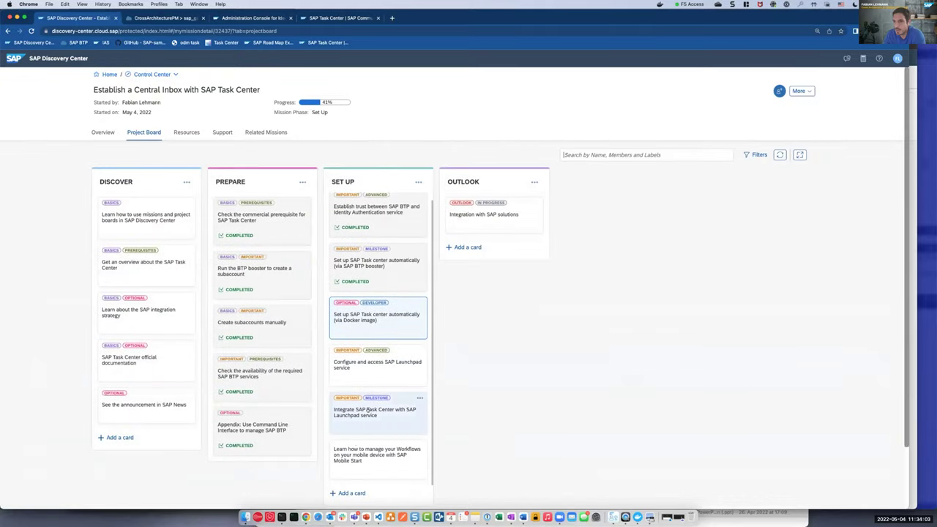
# Mark the 'Integrate SAP Task Center with SAP Launchpad service' card complete.
pyautogui.click(358, 414)
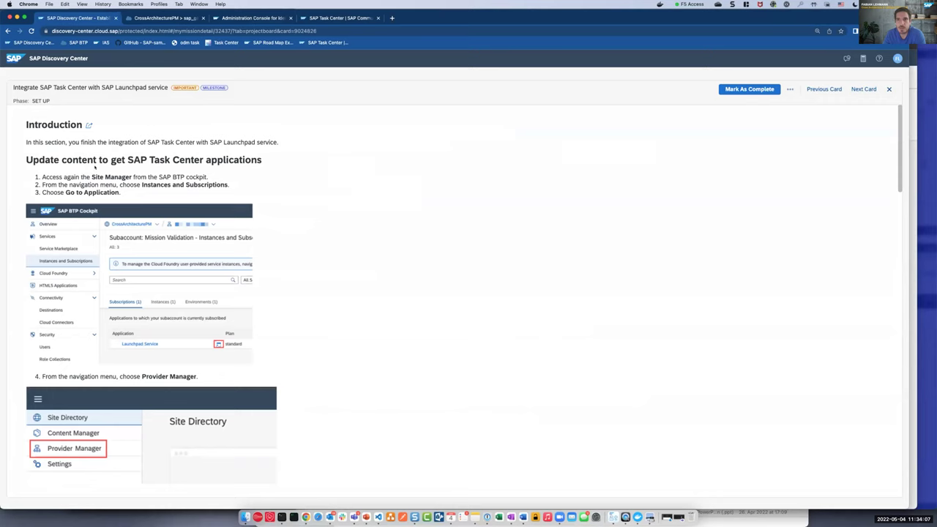
pyautogui.scroll(-5, 469, 293)
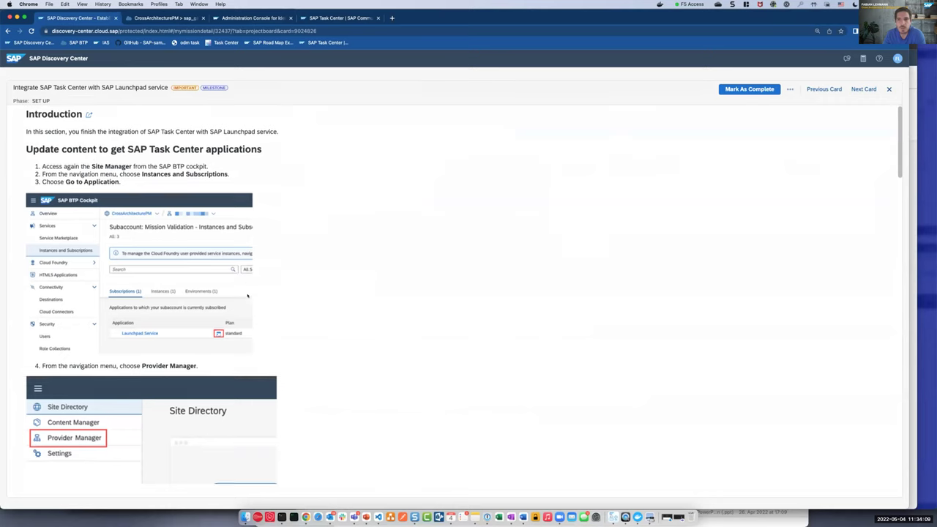
pyautogui.scroll(-3, 758, 102)
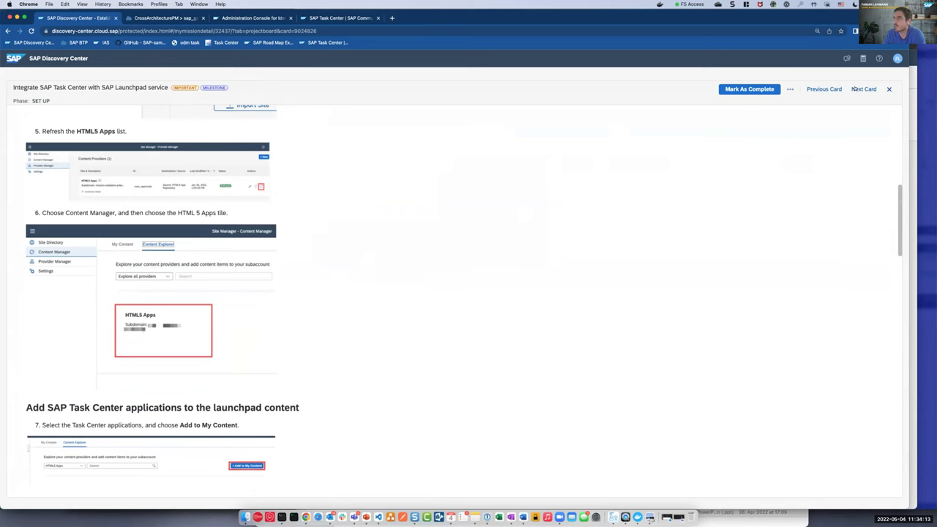
pyautogui.click(770, 90)
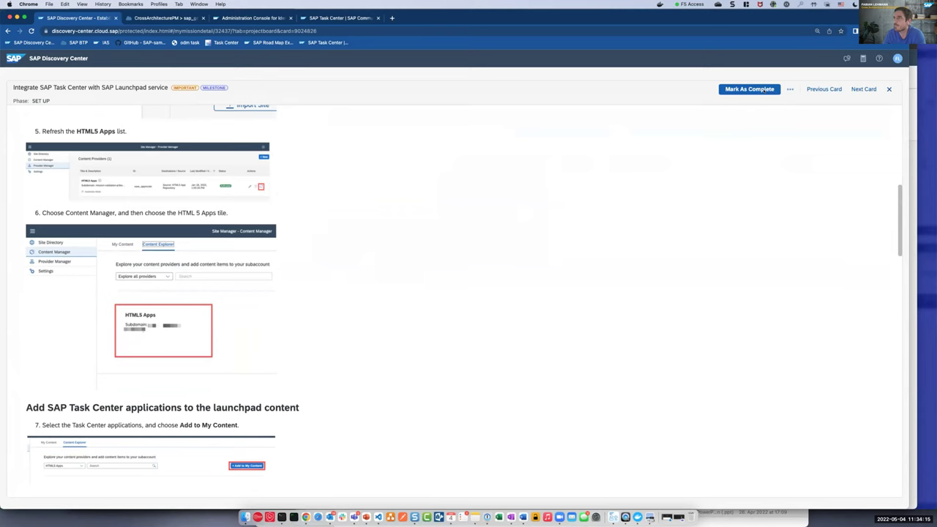
pyautogui.click(888, 90)
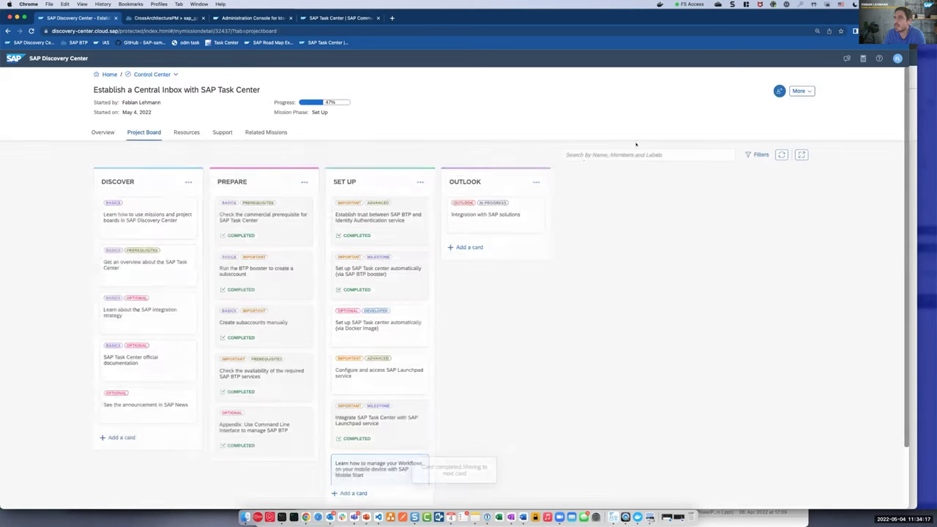
pyautogui.click(505, 218)
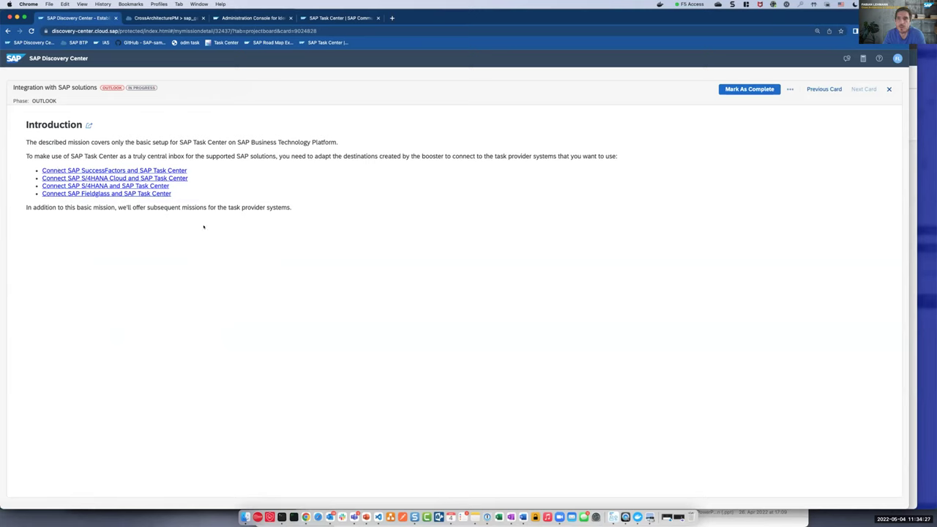
# Check Related Missions, then follow the Docker image card's btp-setup-automator link to GitHub.
pyautogui.click(889, 88)
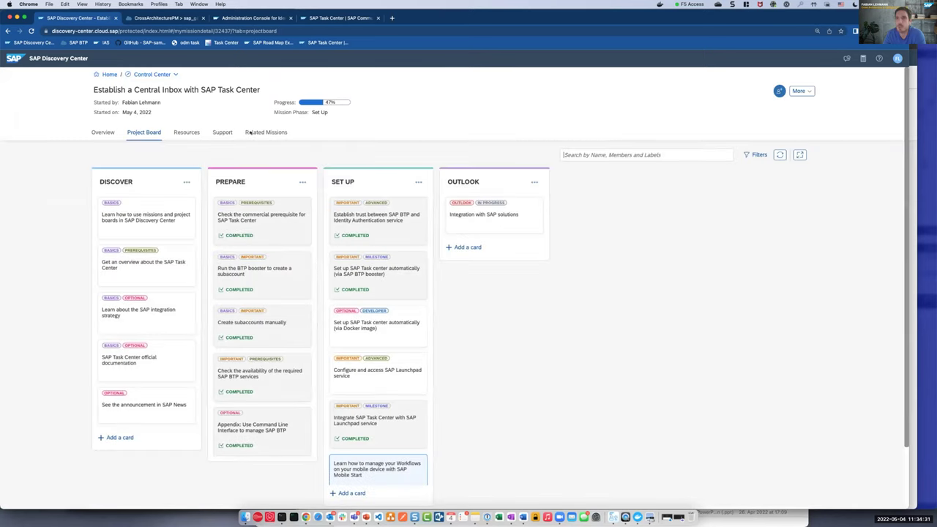
pyautogui.click(250, 132)
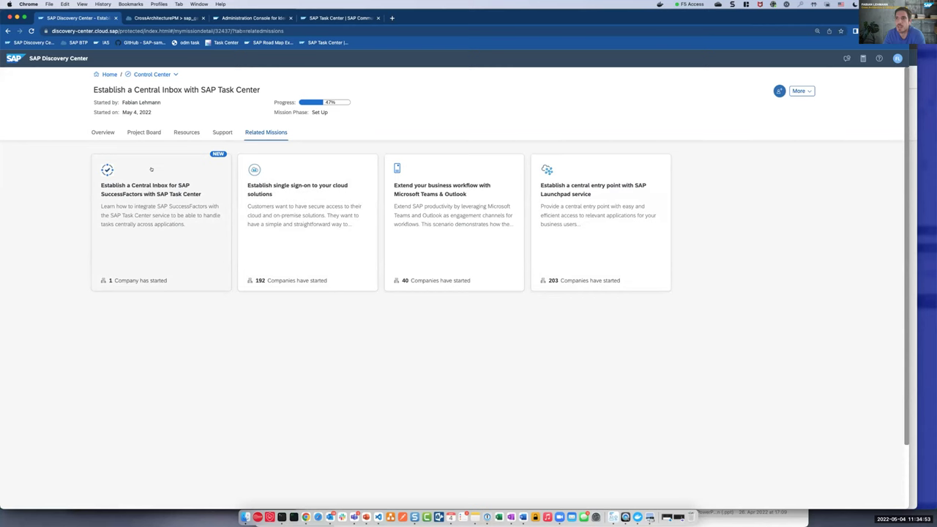
pyautogui.click(152, 135)
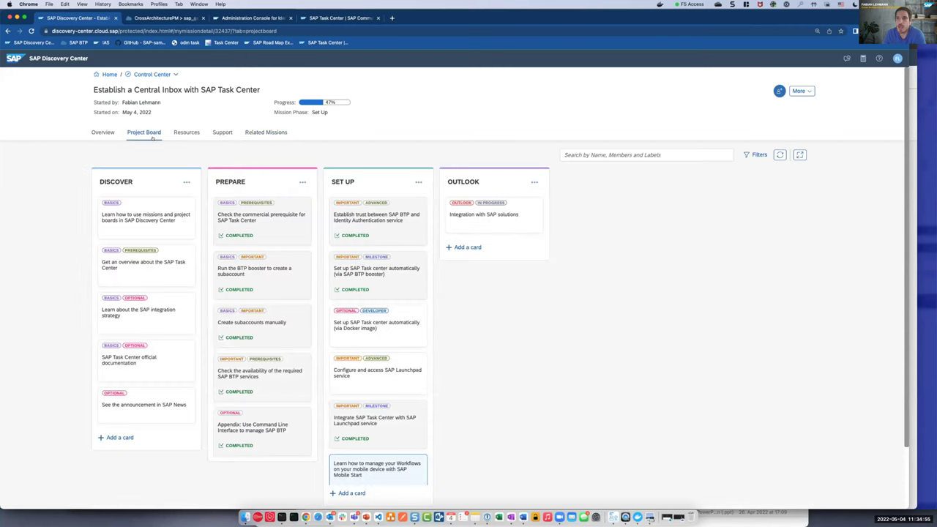
pyautogui.click(360, 329)
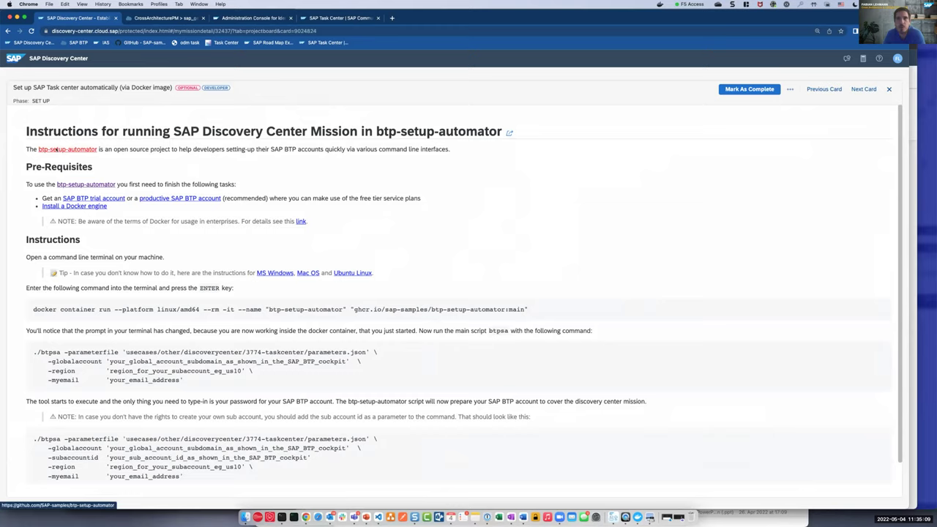
pyautogui.click(56, 150)
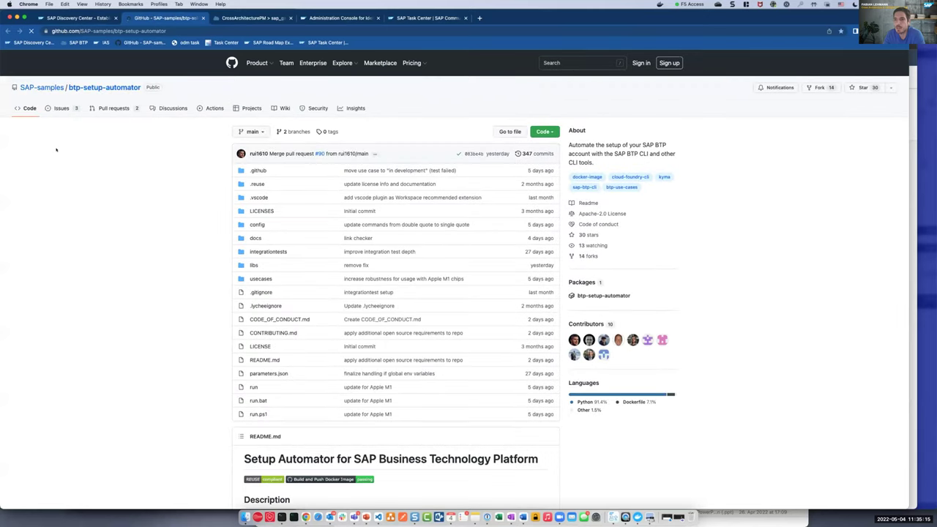
pyautogui.scroll(-5, 55, 150)
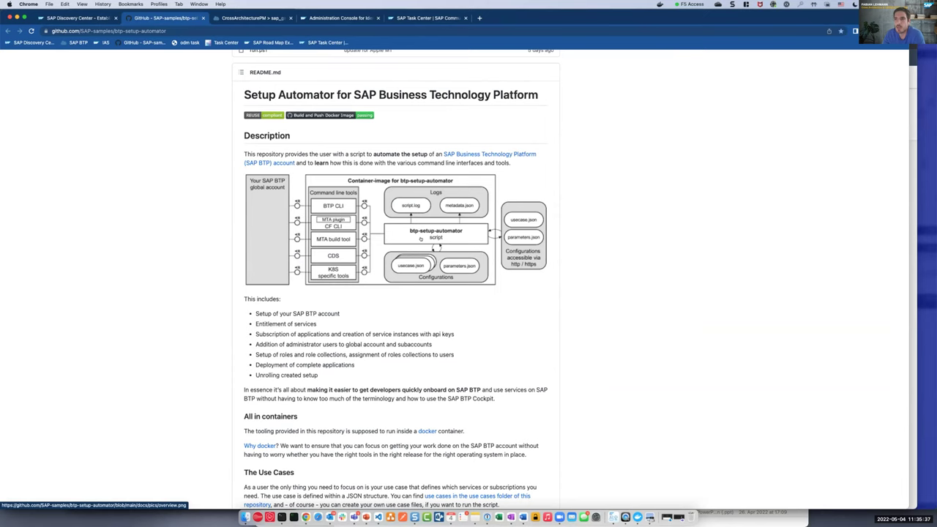
# Go back up to the btp-setup-automator file list and open the usecases folder.
pyautogui.scroll(5, 355, 232)
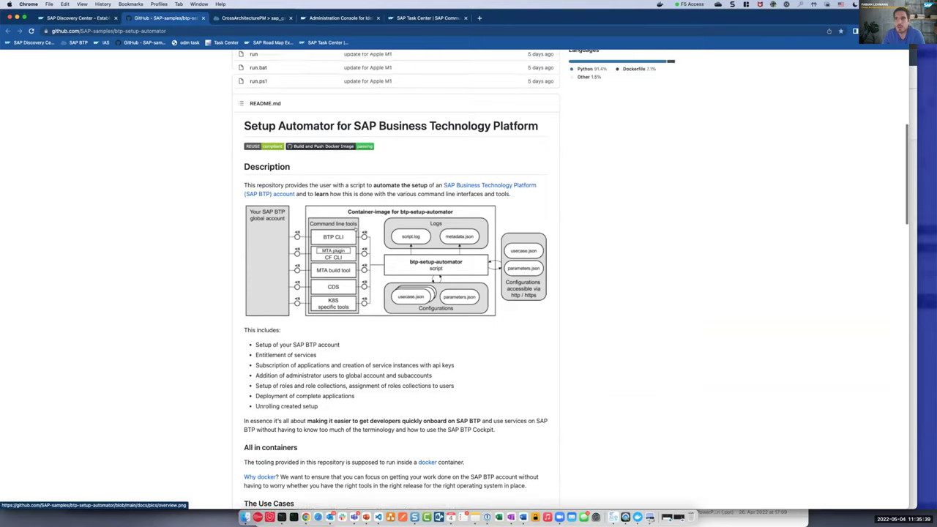
pyautogui.scroll(2, 356, 231)
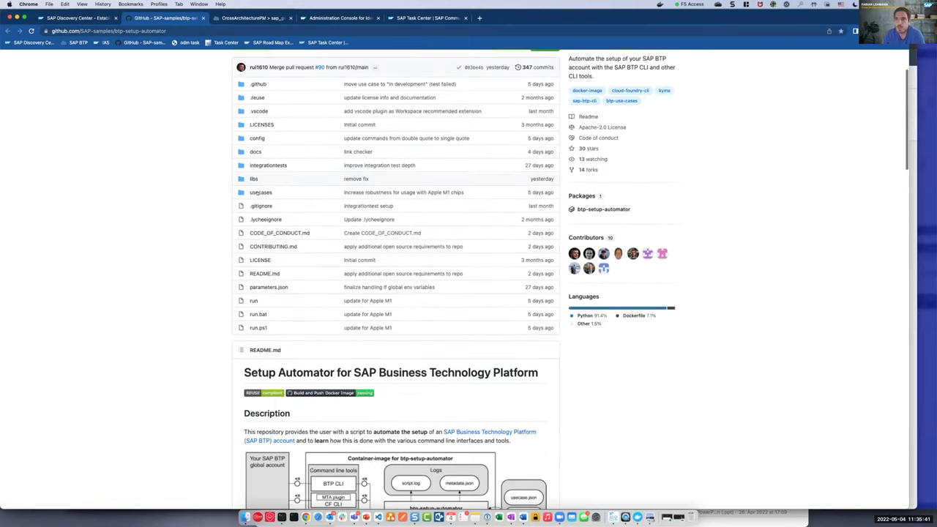
pyautogui.click(260, 193)
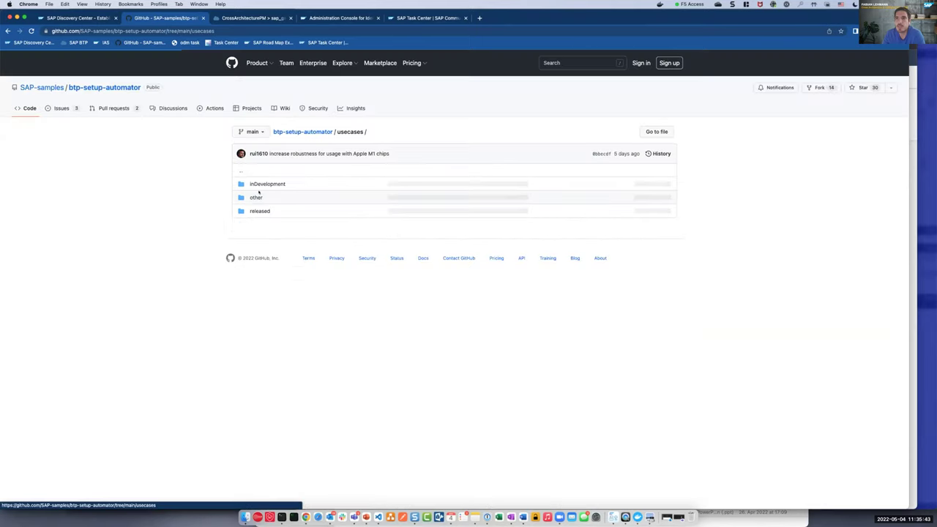
# Navigate to other/discoverycenter/3774-taskcenter and view its parameters.json.
pyautogui.click(255, 198)
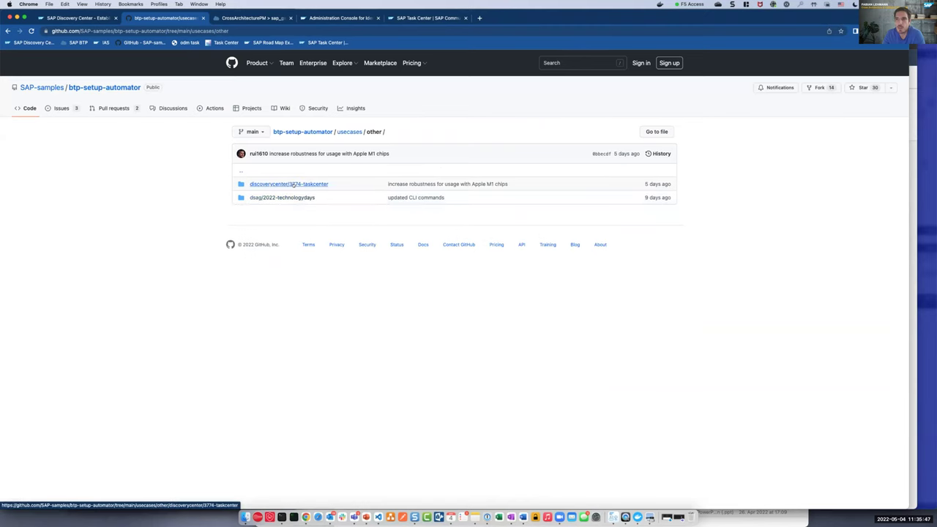
pyautogui.click(293, 185)
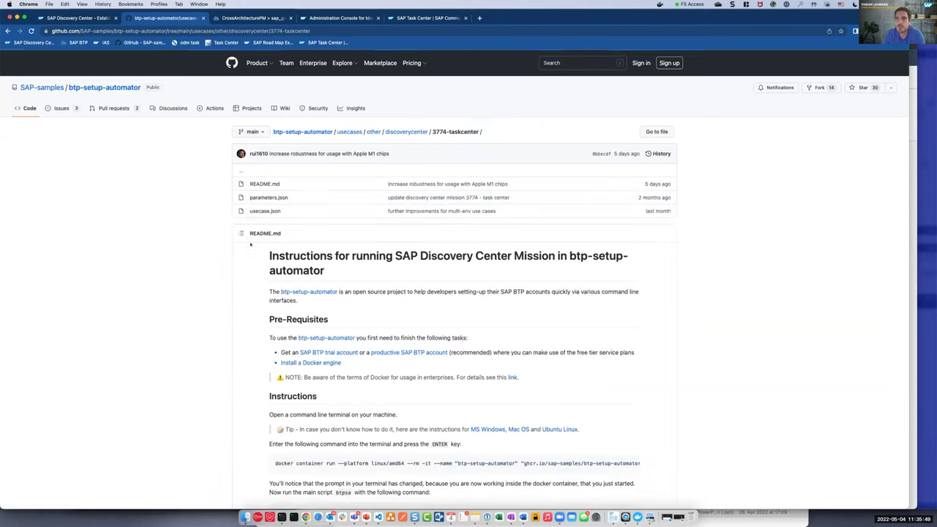
pyautogui.click(263, 198)
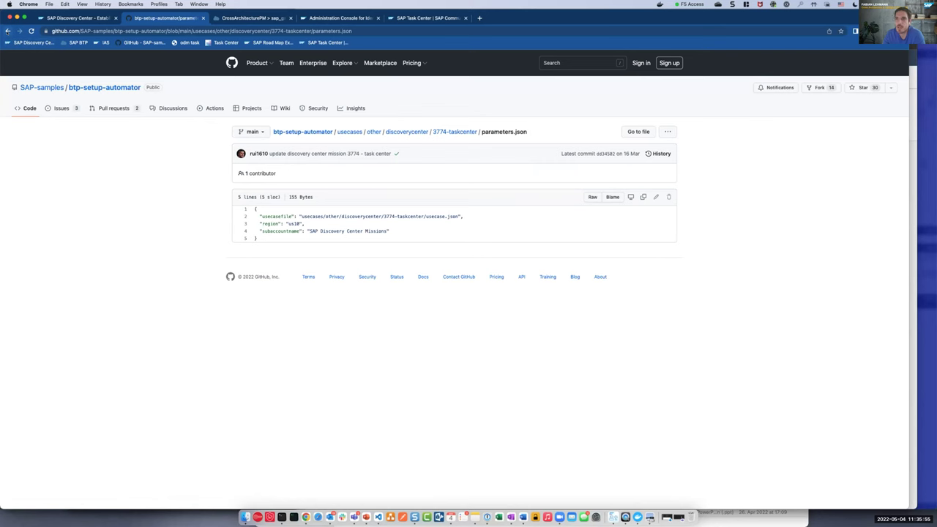
pyautogui.press('super+bracketleft')
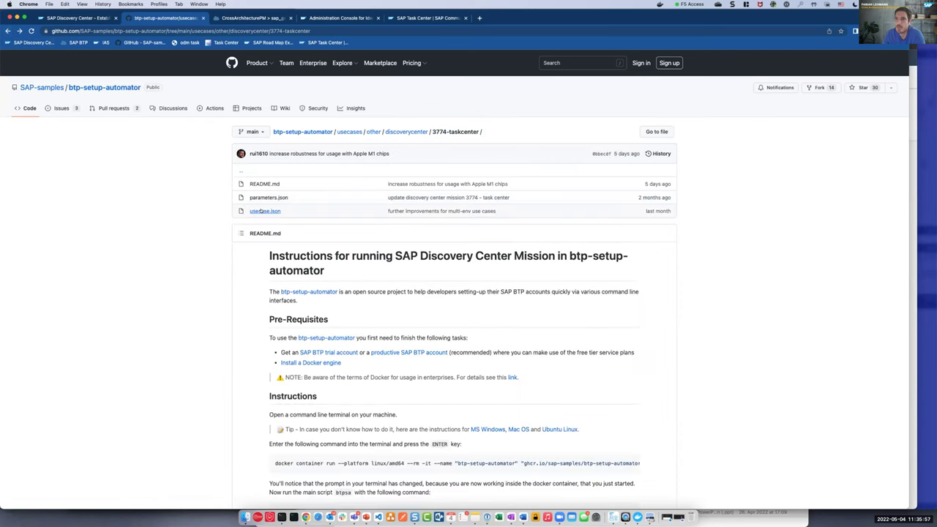
# Review usecase.json's xsuaa service and SAPLaunchpad entries, then return to the folder's README.
pyautogui.click(260, 211)
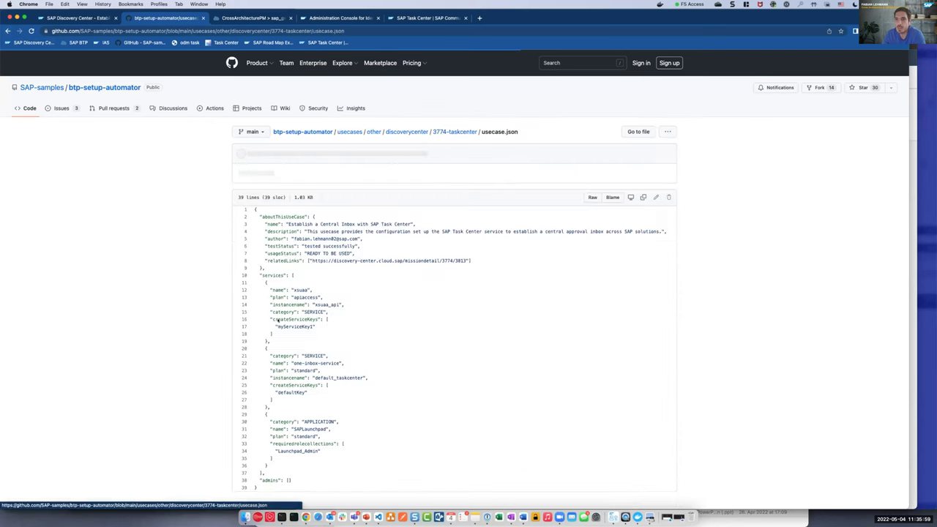
pyautogui.moveTo(289, 291); pyautogui.dragTo(324, 327)
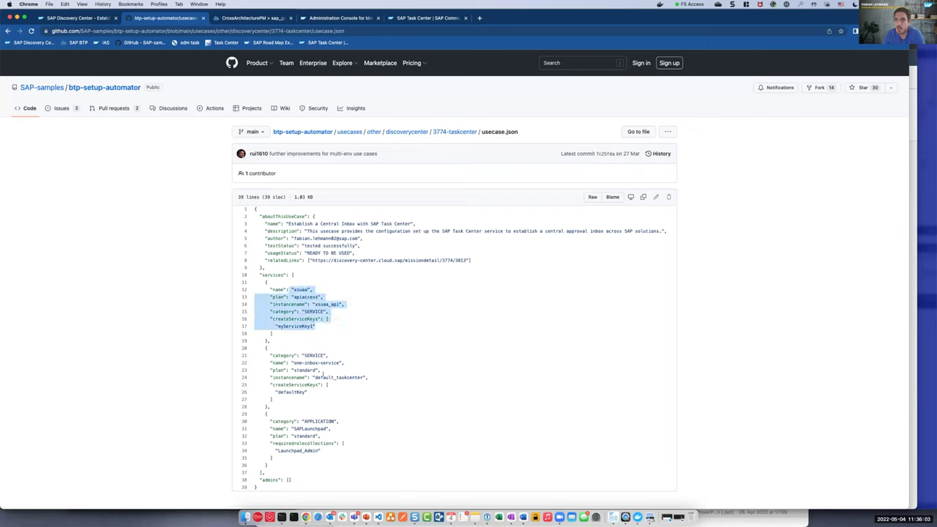
pyautogui.moveTo(292, 363); pyautogui.dragTo(340, 363)
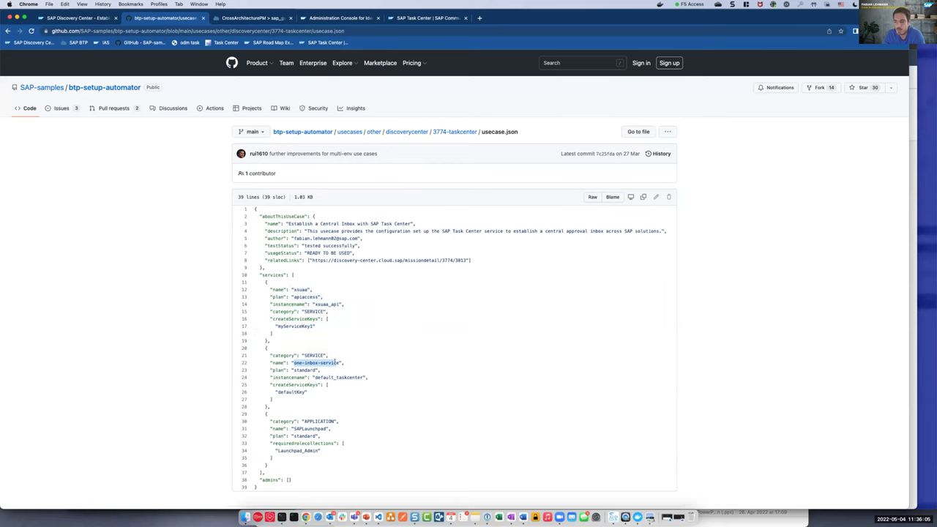
pyautogui.scroll(-3, 294, 401)
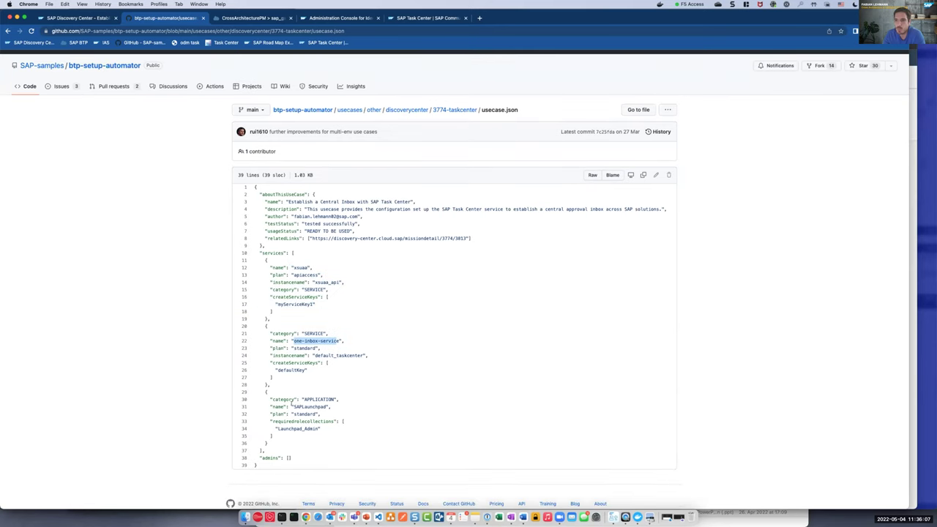
pyautogui.moveTo(293, 406); pyautogui.dragTo(326, 407)
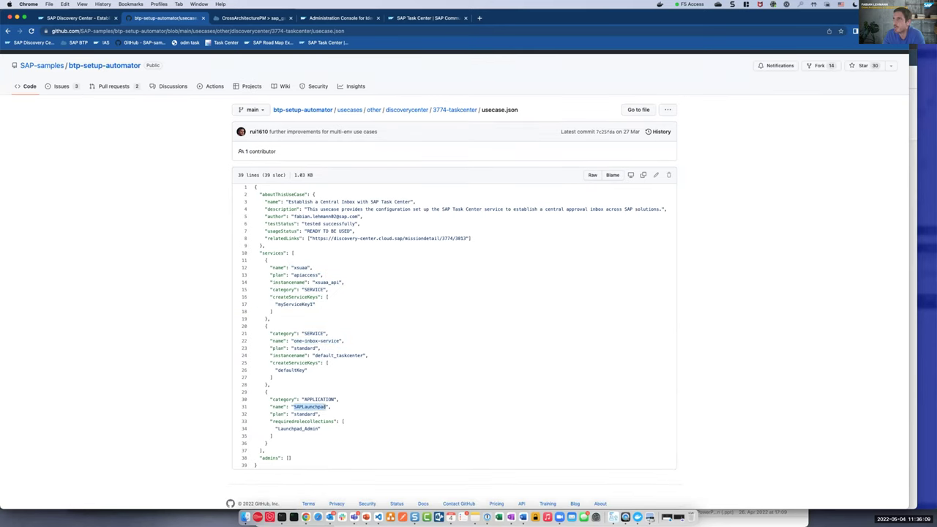
pyautogui.scroll(-1, 325, 409)
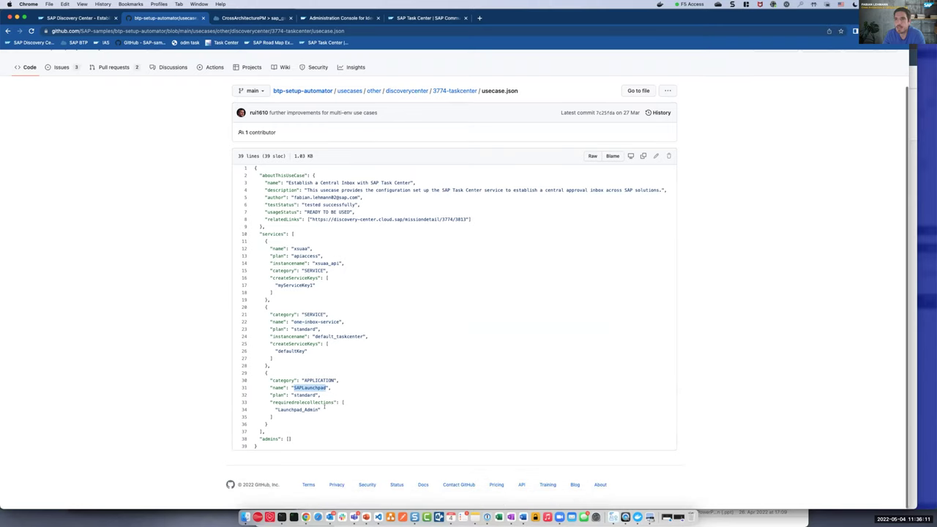
pyautogui.scroll(1, 459, 108)
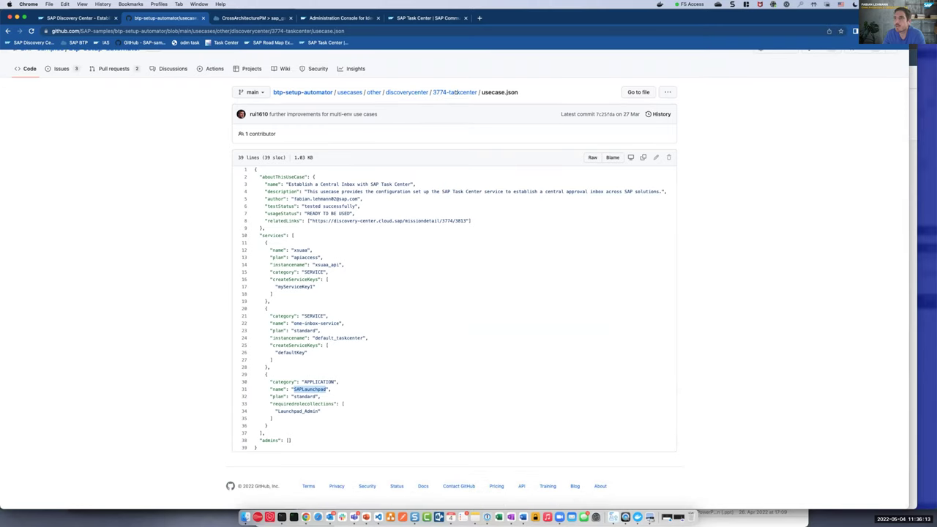
pyautogui.click(455, 92)
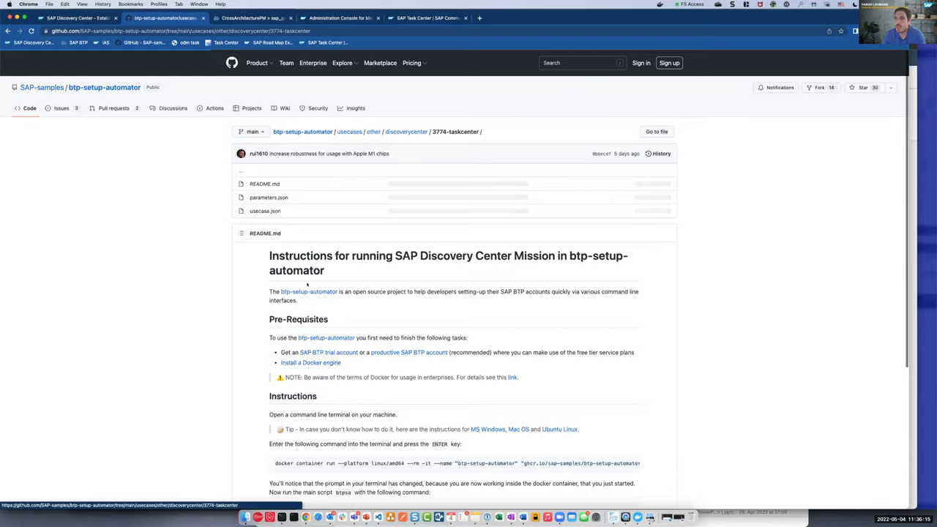
pyautogui.scroll(-5, 307, 284)
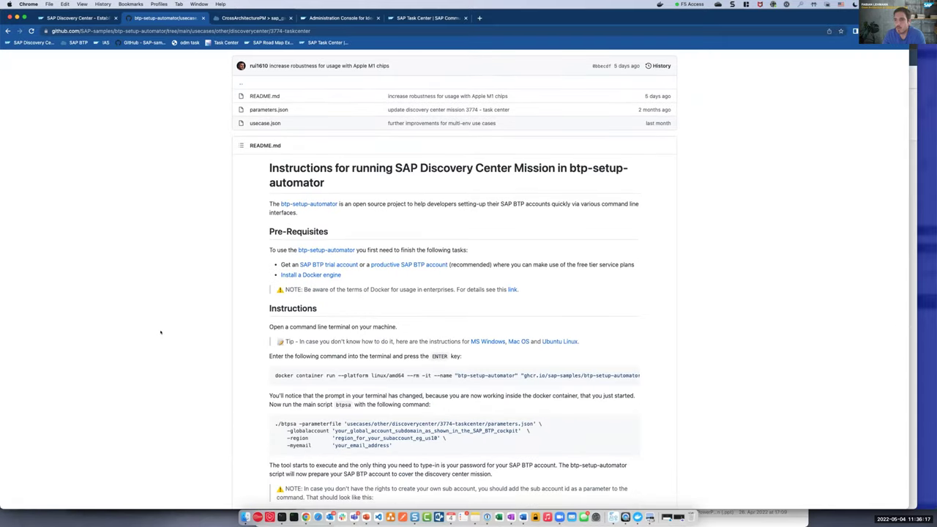
# Copy the README's docker run command and run it in a terminal to start the container.
pyautogui.moveTo(634, 375)
pyautogui.click(630, 375)
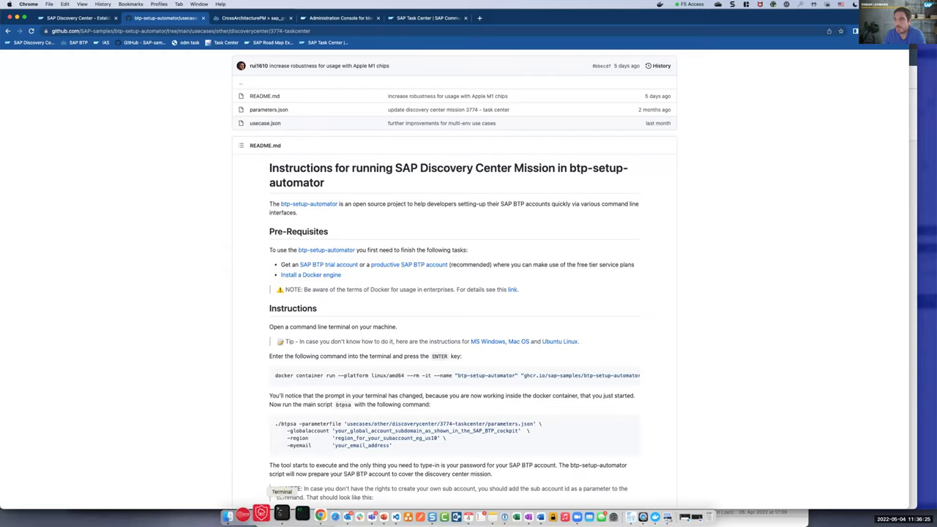
pyautogui.click(282, 517)
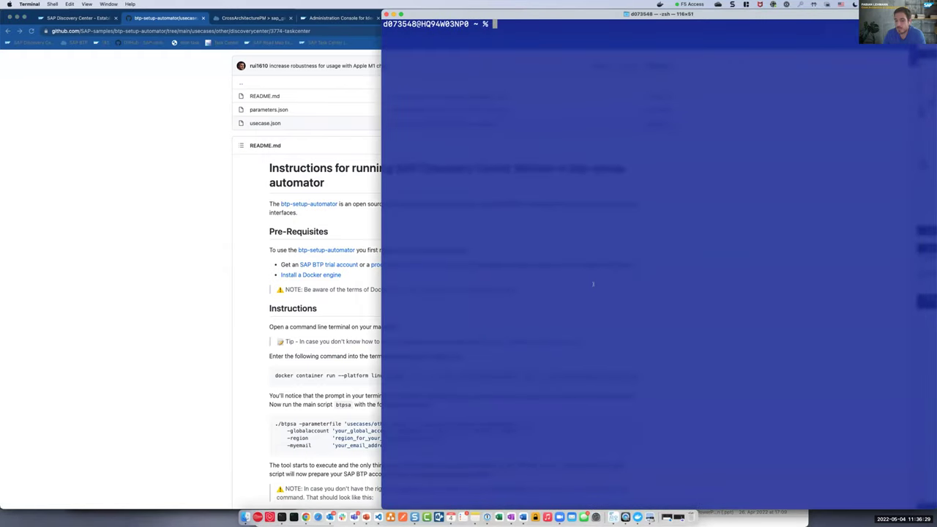
pyautogui.press('super+v')
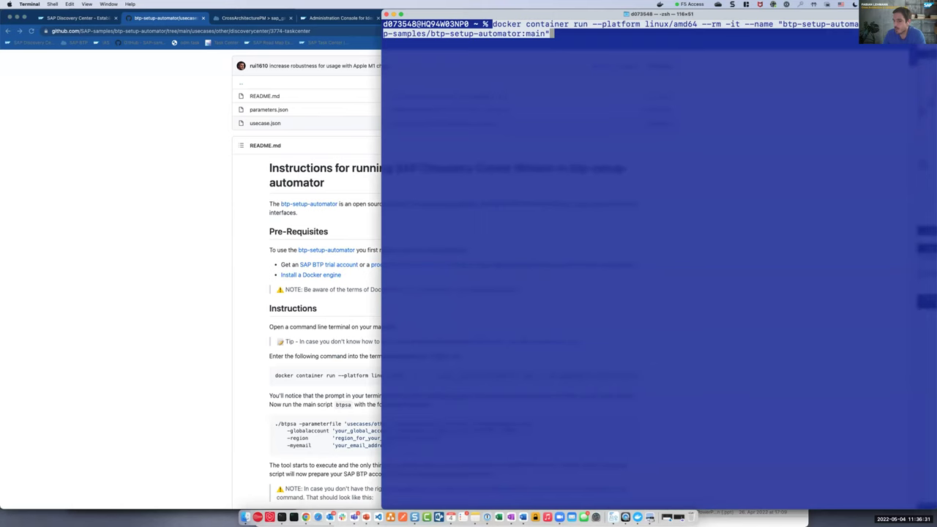
pyautogui.press('Return')
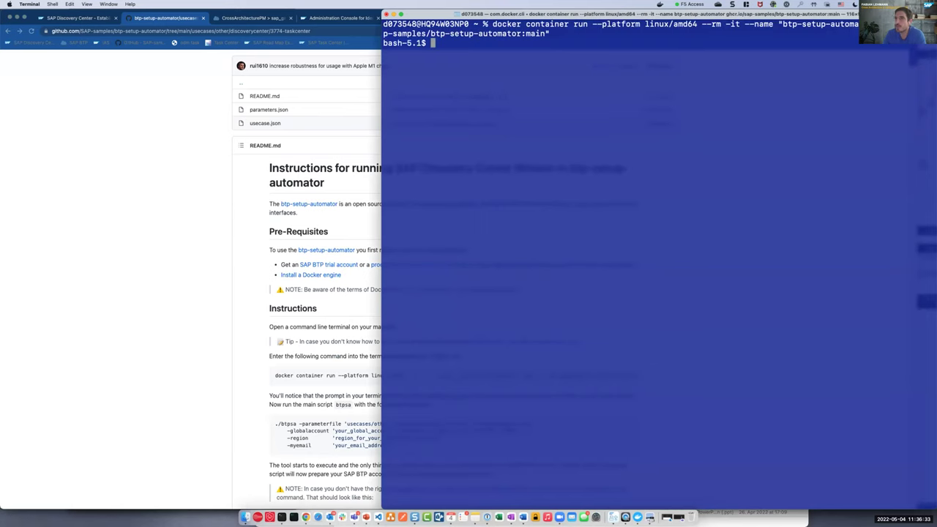
# Select the ./btpsa command in the README to use in the terminal.
pyautogui.click(320, 394)
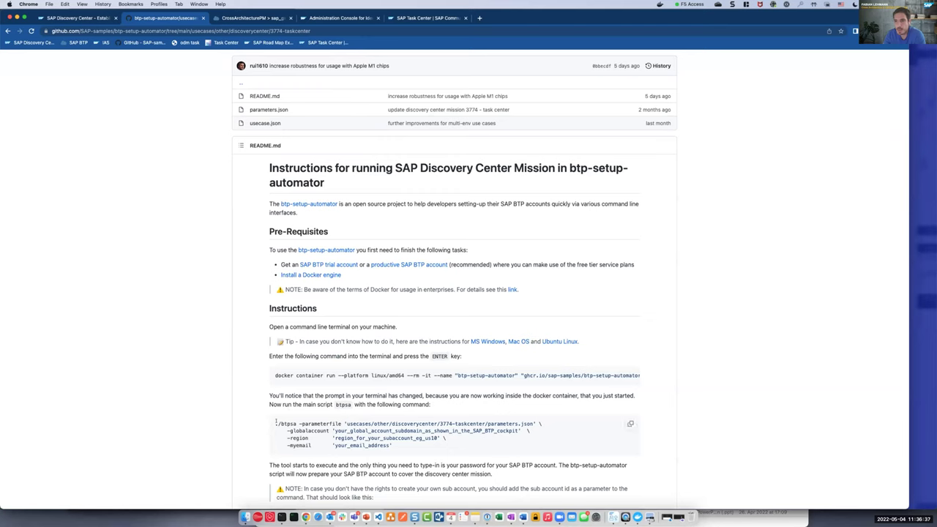
pyautogui.moveTo(278, 424); pyautogui.dragTo(335, 432)
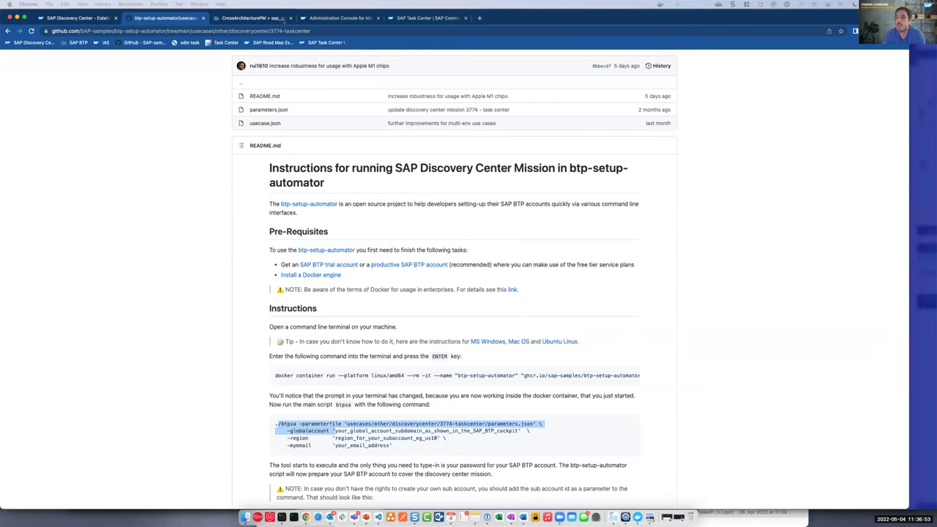
pyautogui.press('super+Tab')
pyautogui.press('super+Tab')
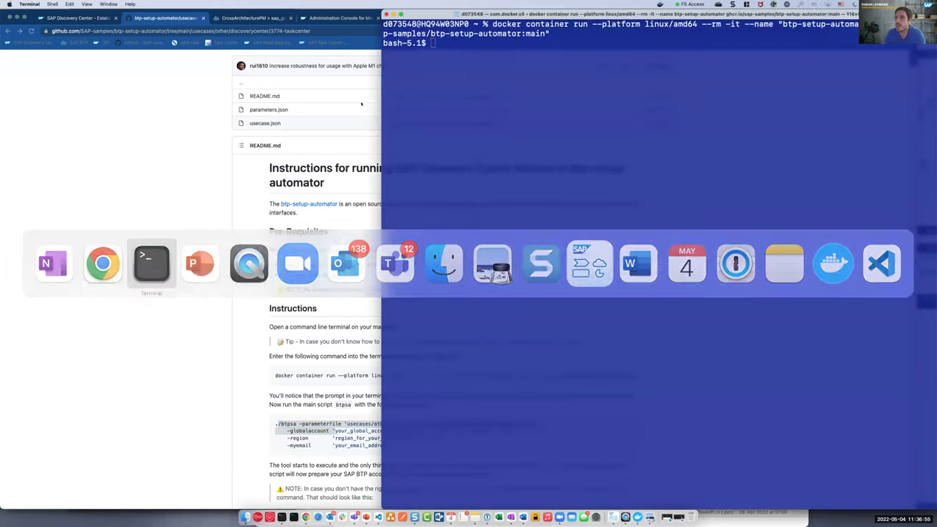
# Run btpsa with the 3774-taskcenter parameter file, the global account and region us10, entering the BTP password.
pyautogui.press('super+v')
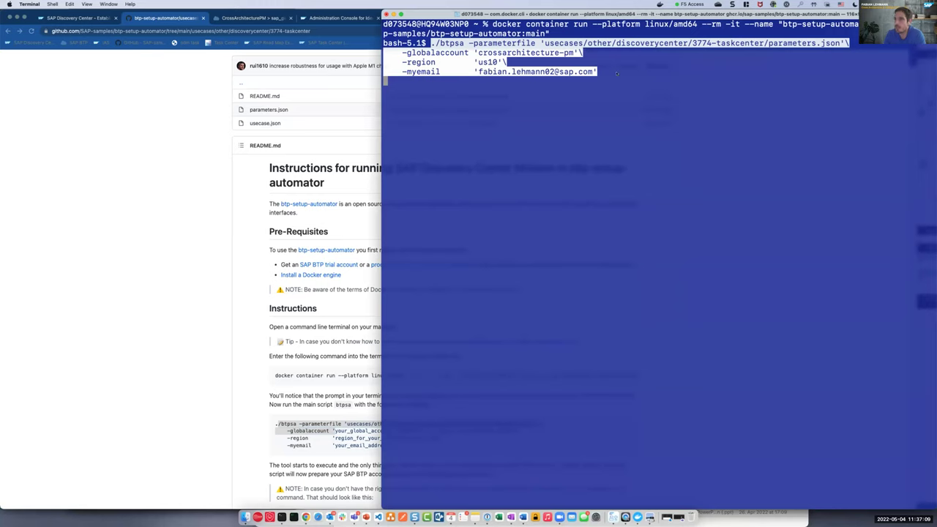
pyautogui.click(618, 74)
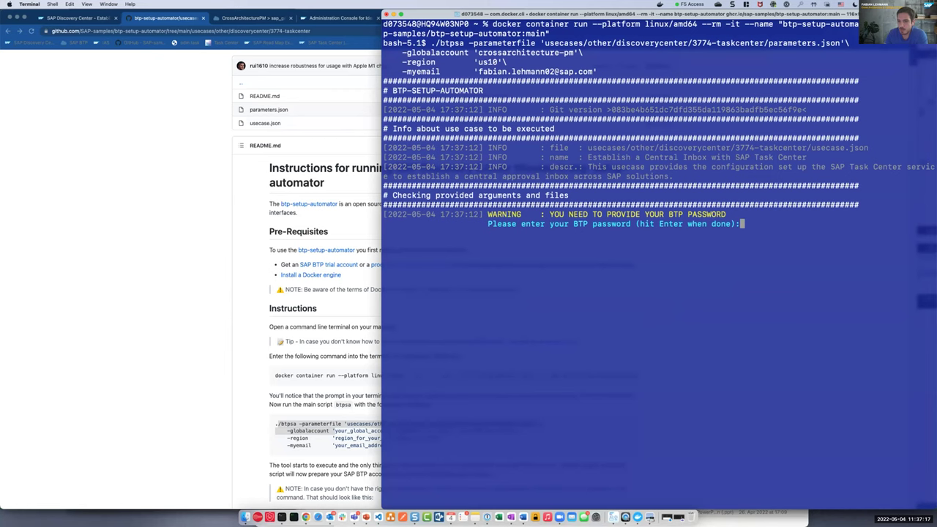
pyautogui.press('Return')
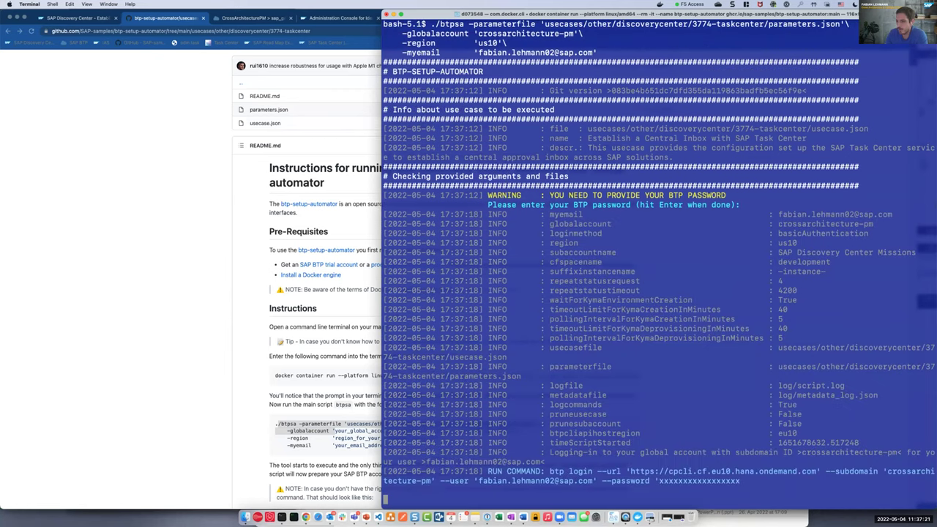
# Rerun the btpsa command after the failed login and re-enter the BTP password.
pyautogui.press('Return')
pyautogui.press('Up')
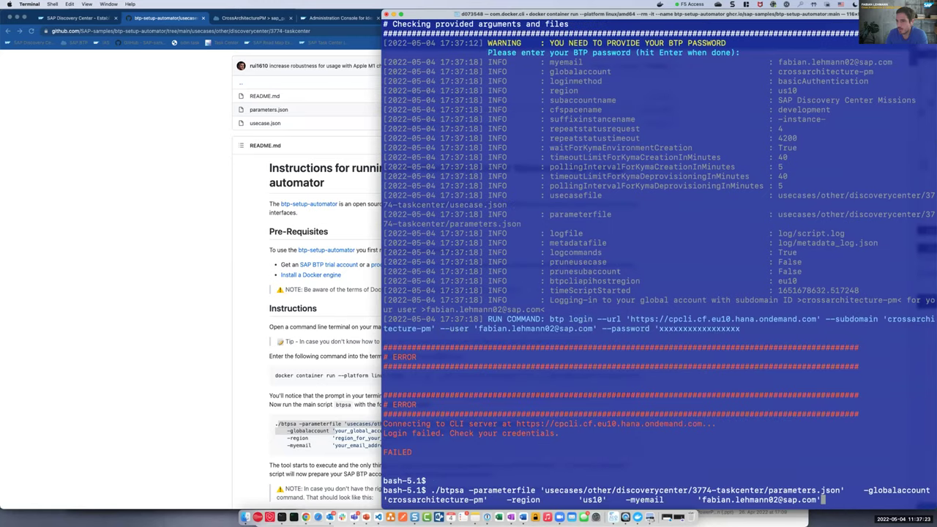
pyautogui.press('Return')
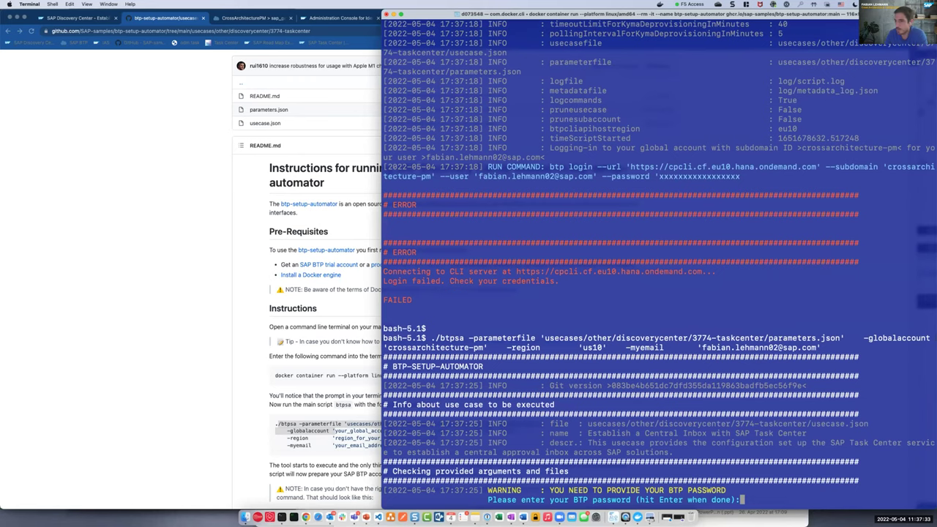
pyautogui.press('Return')
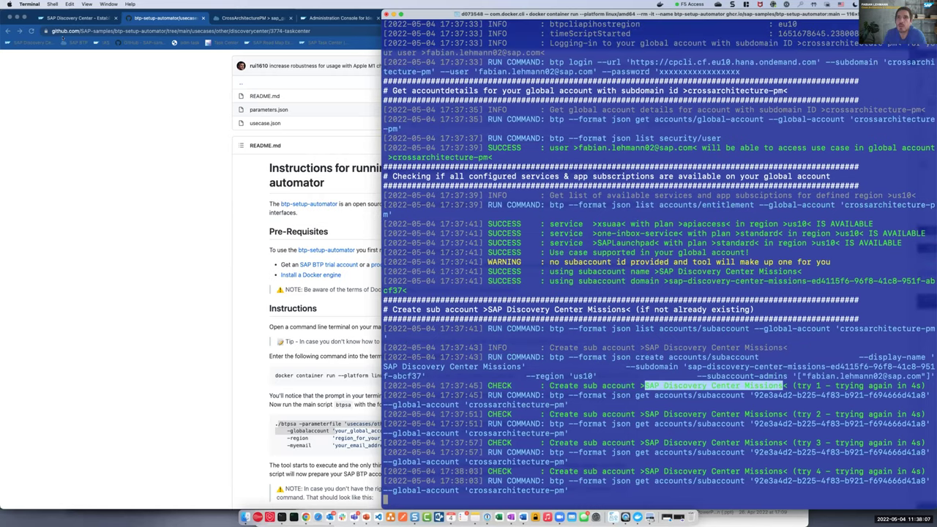
pyautogui.click(74, 18)
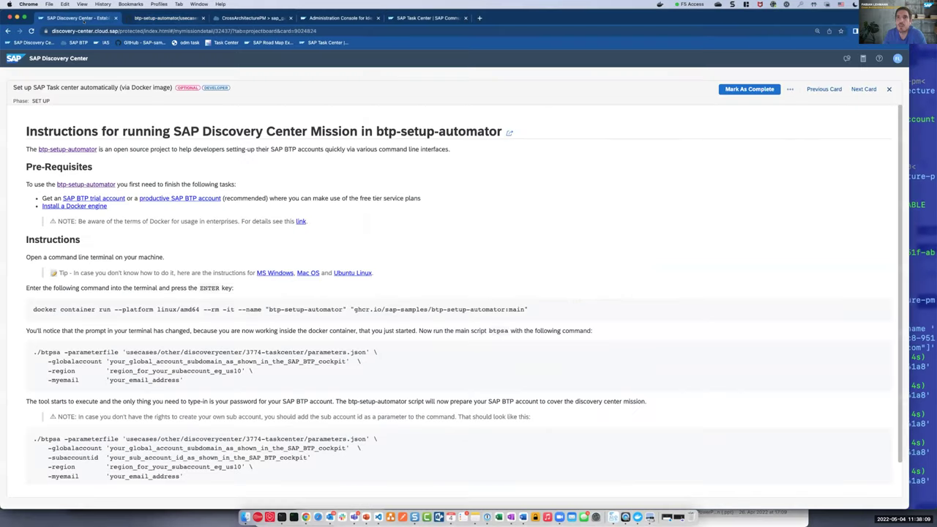
# Open the SAP Discovery Center Missions subaccount from the global account's subaccount list.
pyautogui.press('super+3')
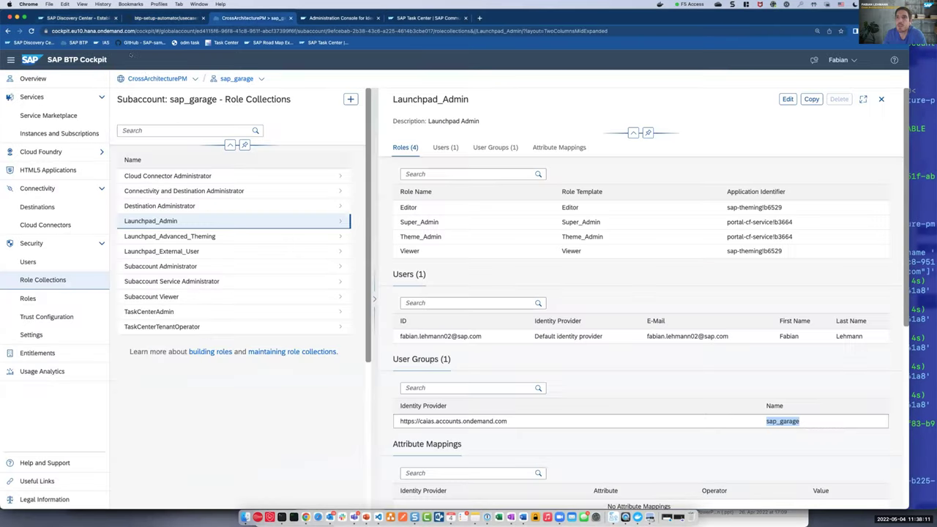
pyautogui.click(146, 79)
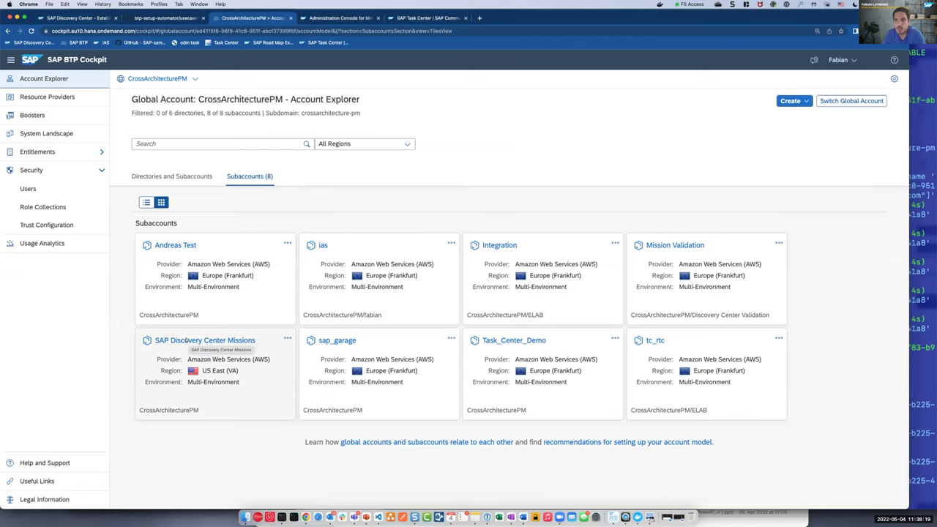
pyautogui.click(187, 342)
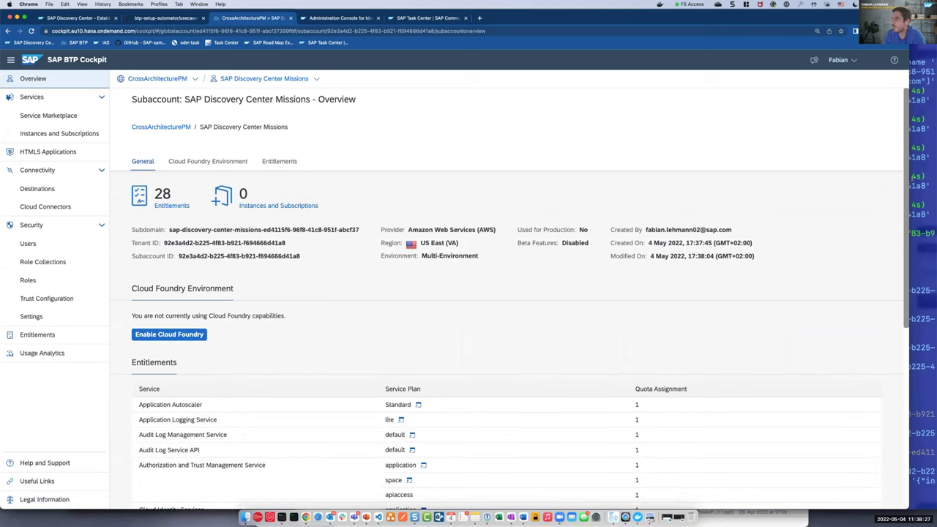
pyautogui.press('super+Tab')
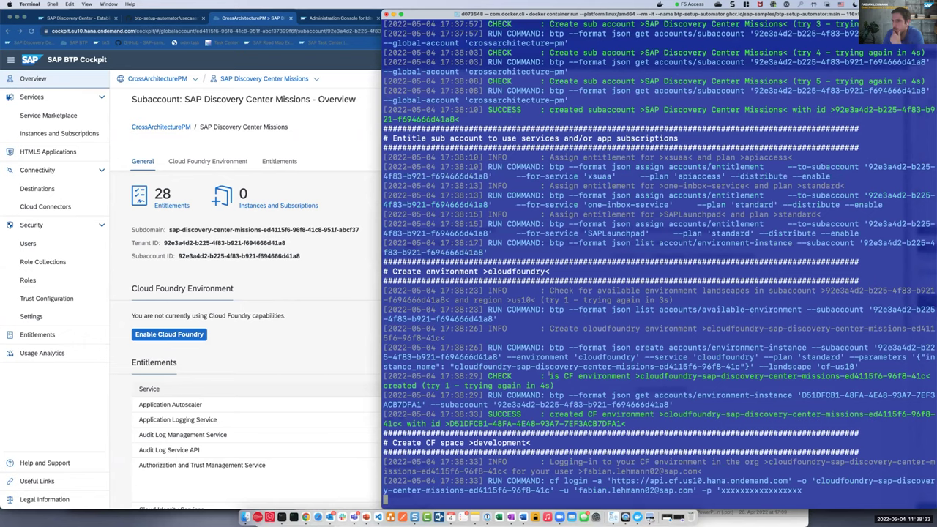
# Open the subaccount's Instances and Subscriptions page after the log shows Cloud Foundry environment creation.
pyautogui.moveTo(554, 376); pyautogui.dragTo(556, 385)
pyautogui.click(234, 216)
pyautogui.click(255, 207)
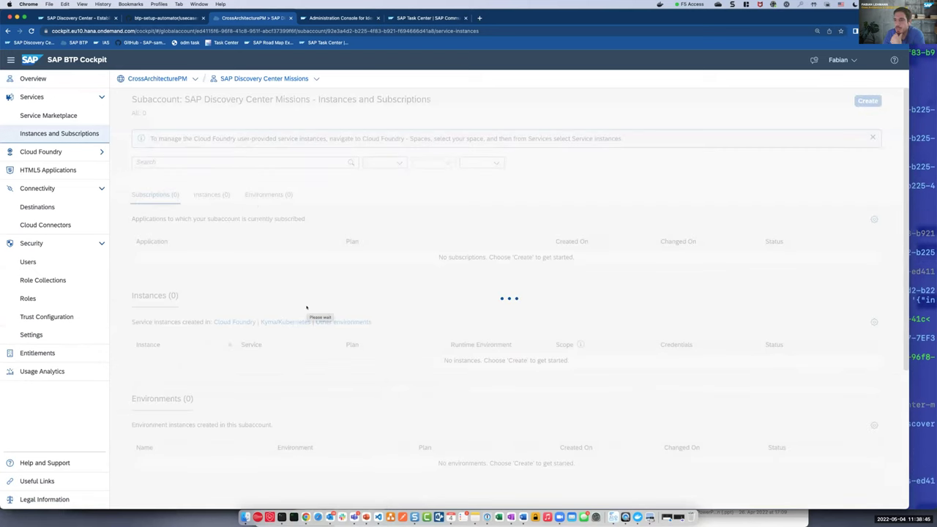
pyautogui.scroll(-1, 307, 307)
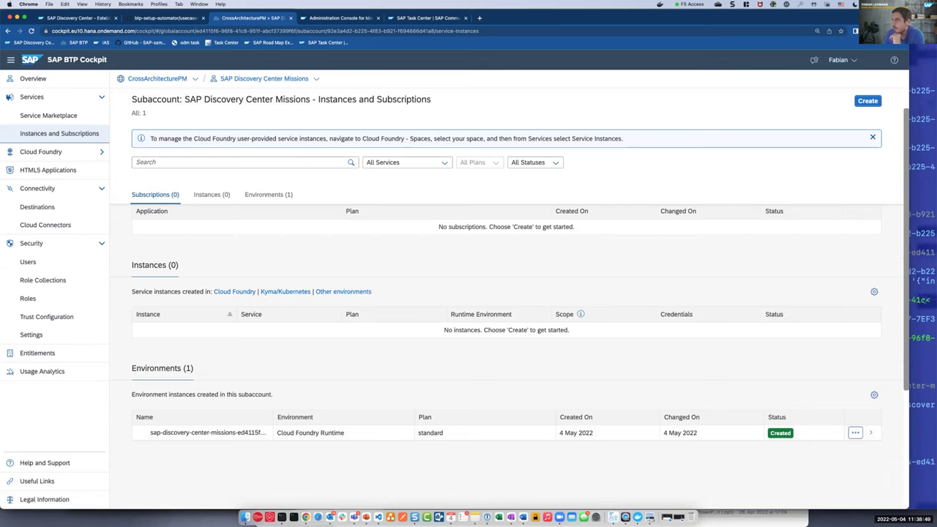
# Reload Instances and Subscriptions once the log reaches the SAPLaunchpad subscription command.
pyautogui.press('super+Tab')
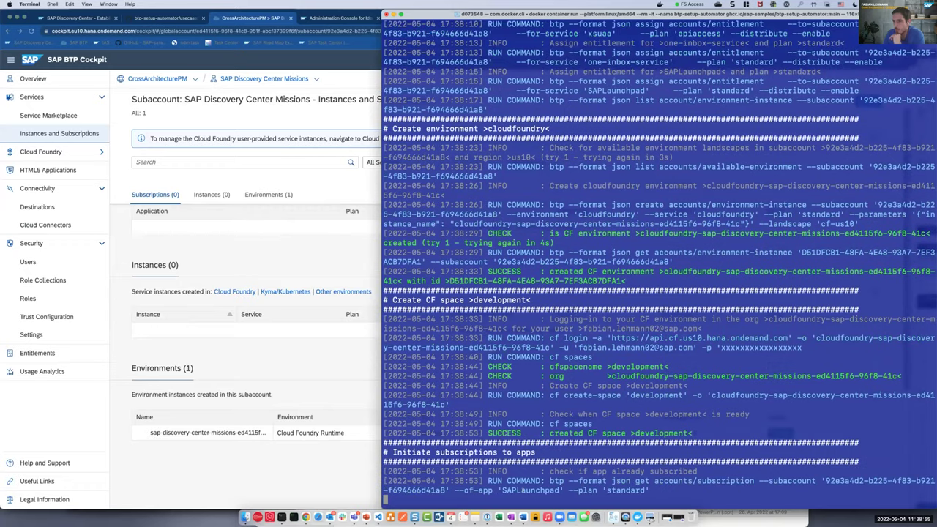
pyautogui.moveTo(507, 489); pyautogui.dragTo(560, 490)
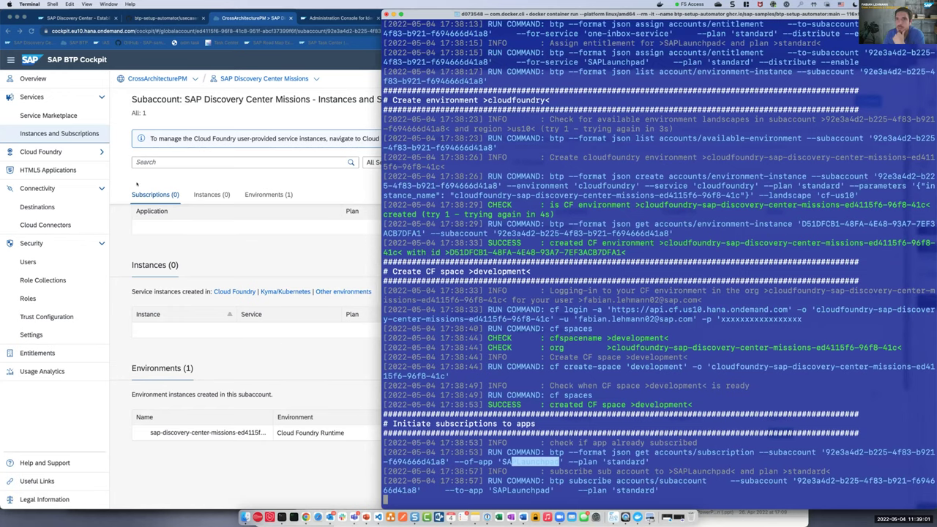
pyautogui.click(171, 178)
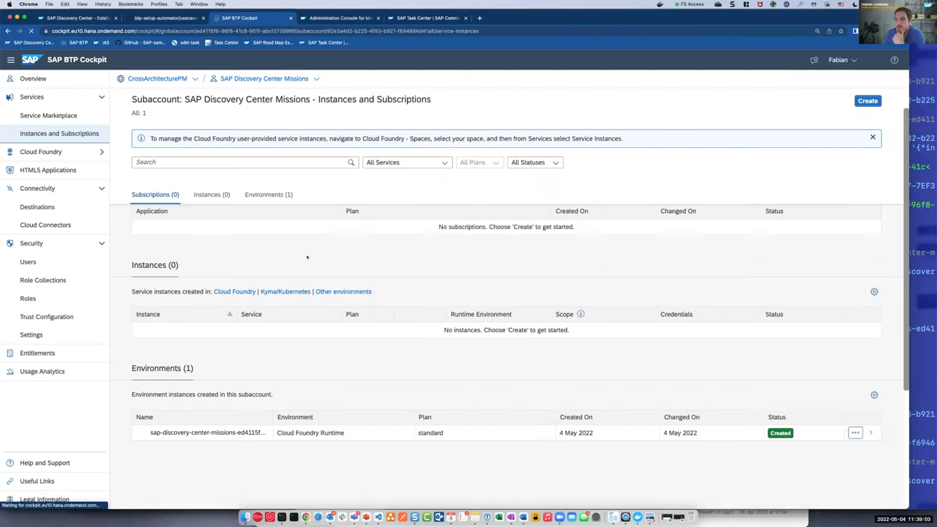
pyautogui.press('super+r')
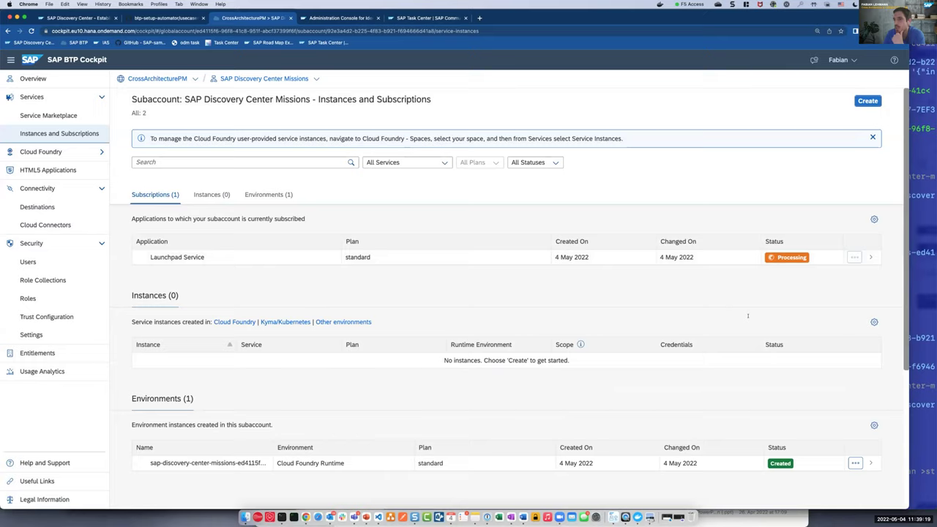
pyautogui.press('super+Tab')
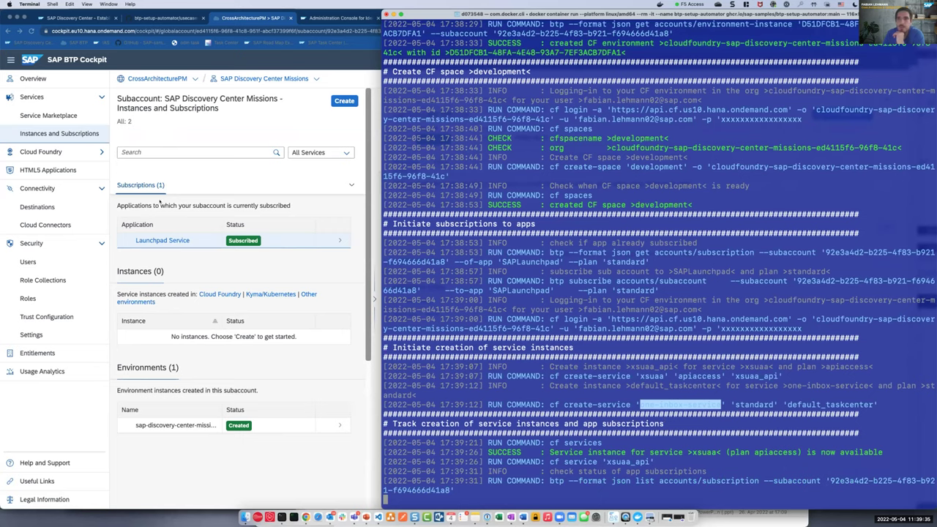
# Reload until default_taskcenter and xsuaa_api show Created, then view the subaccount's Trust Configuration.
pyautogui.click(169, 175)
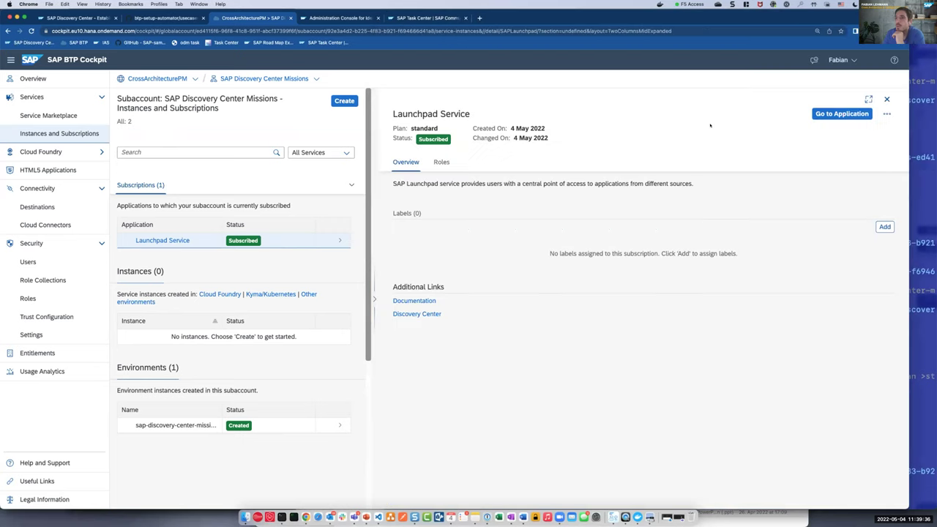
pyautogui.click(886, 99)
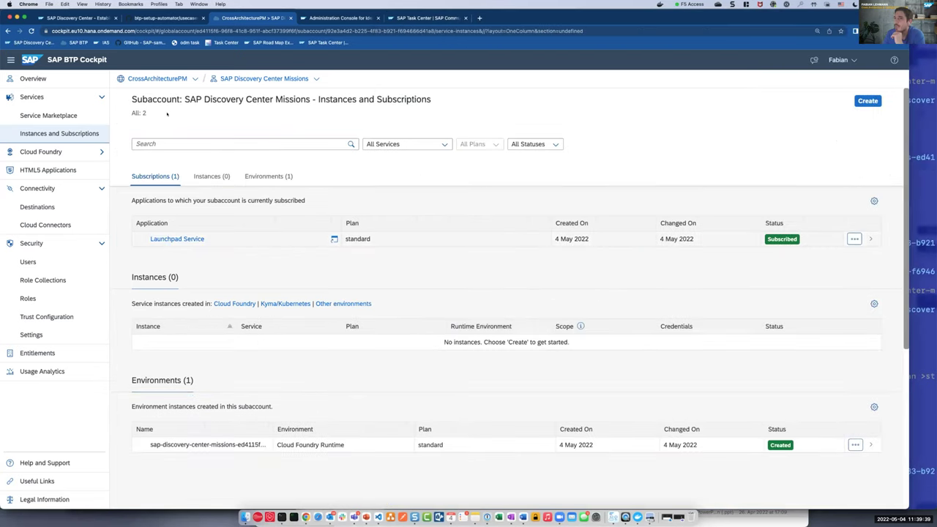
pyautogui.press('super+r')
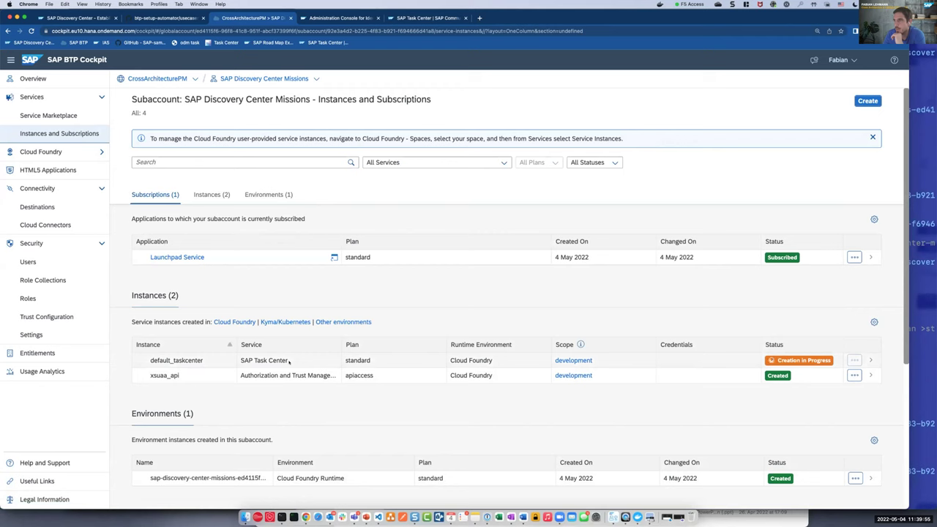
pyautogui.moveTo(828, 331); pyautogui.dragTo(532, 357)
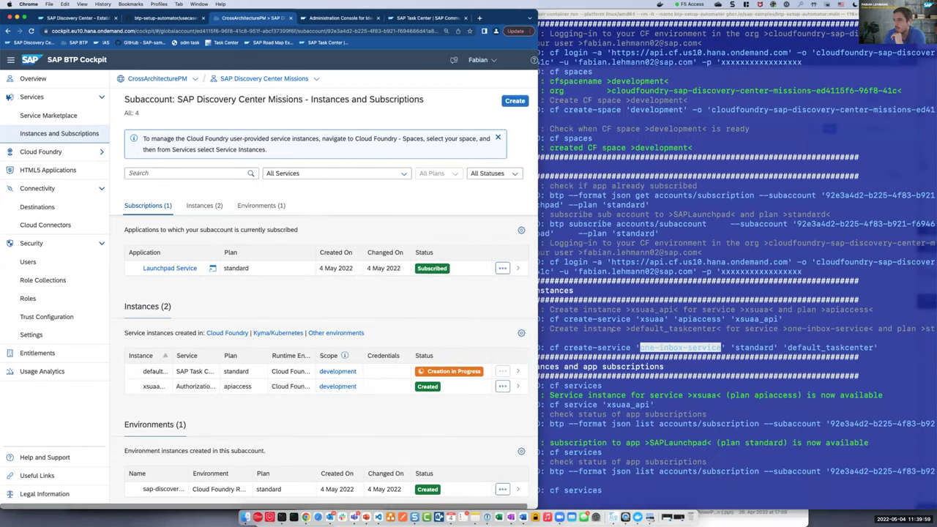
pyautogui.click(614, 368)
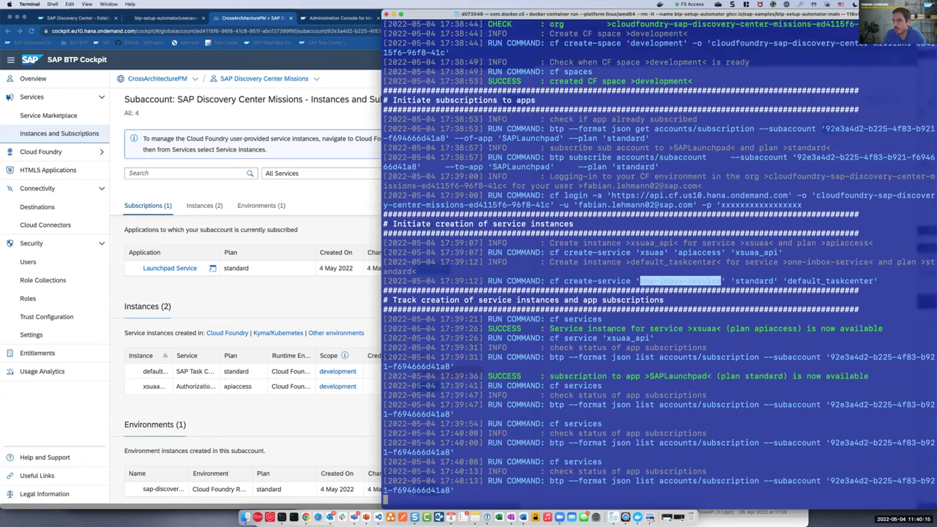
pyautogui.click(607, 332)
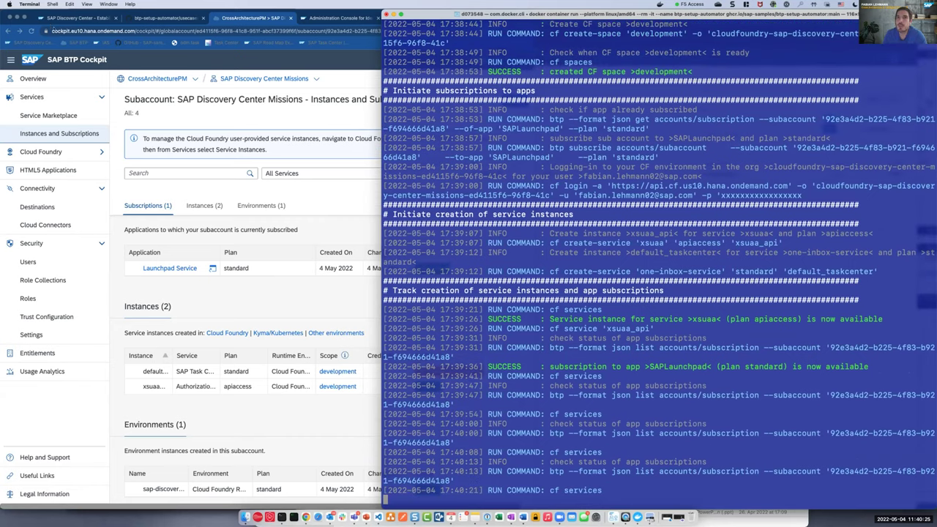
pyautogui.press('super+Tab')
pyautogui.click(30, 31)
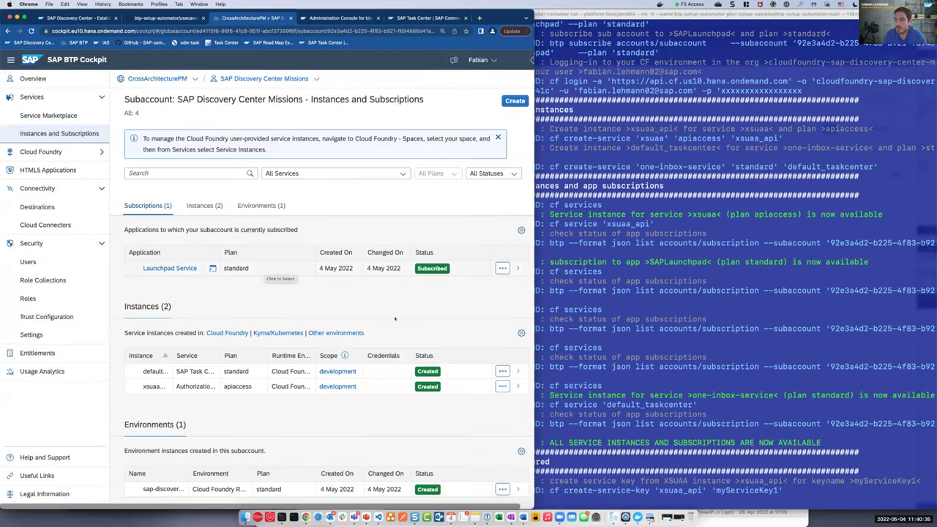
pyautogui.scroll(-4, 395, 319)
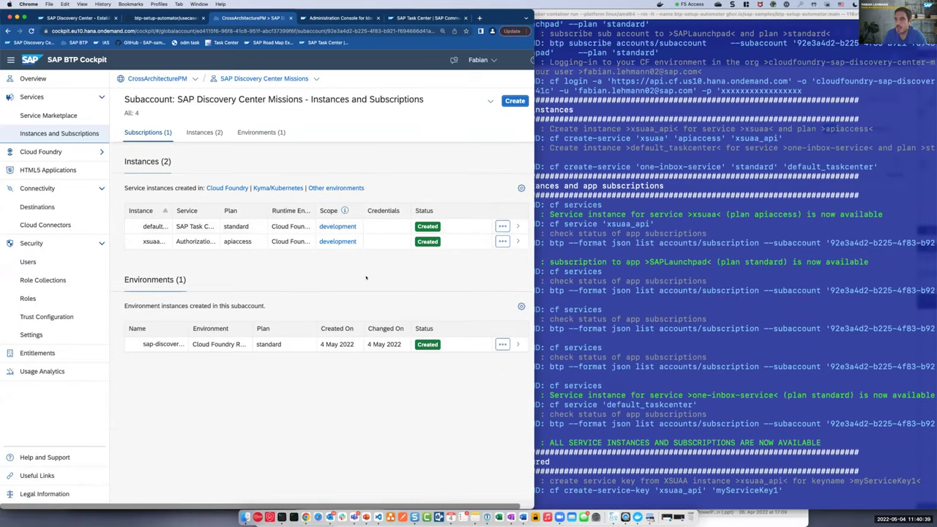
pyautogui.scroll(1, 127, 319)
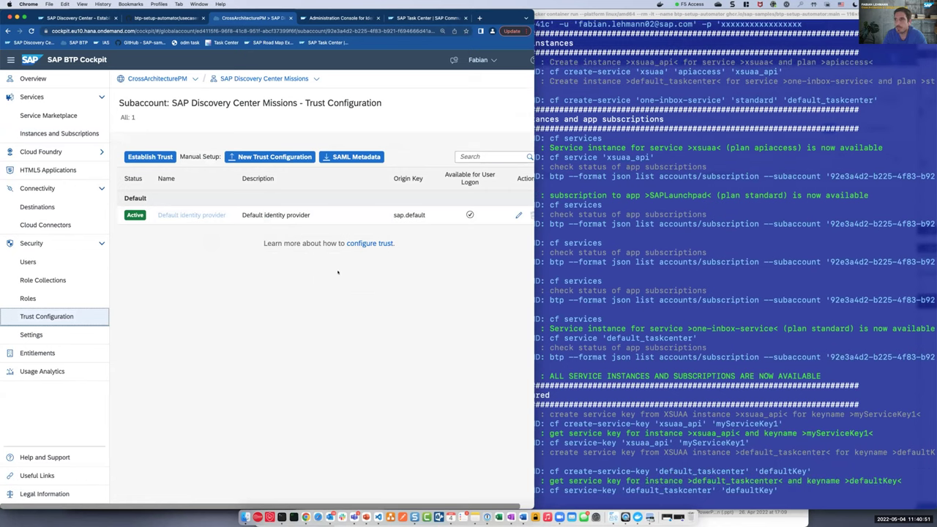
# Confirm Trust Configuration lists only the Default identity provider, then watch the script reach the IAS host prompt.
pyautogui.click(636, 231)
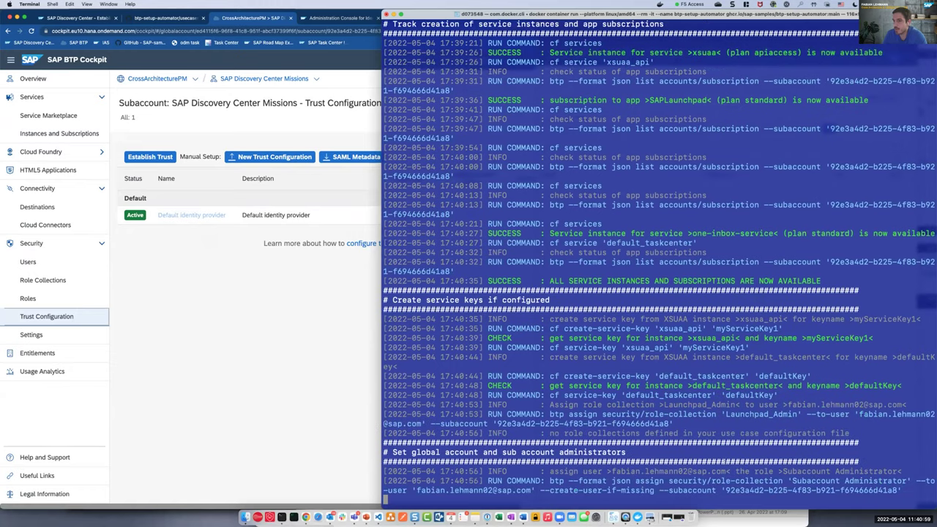
pyautogui.click(115, 291)
pyautogui.click(87, 280)
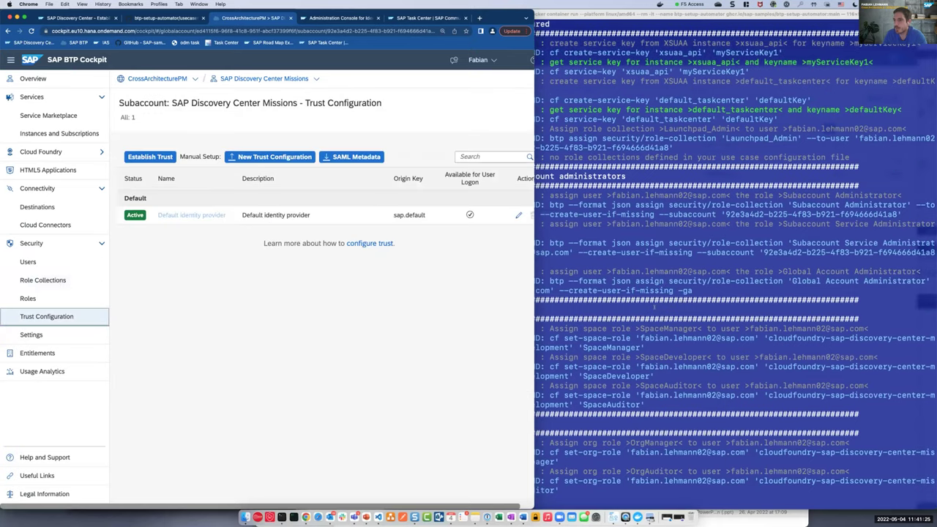
pyautogui.click(655, 308)
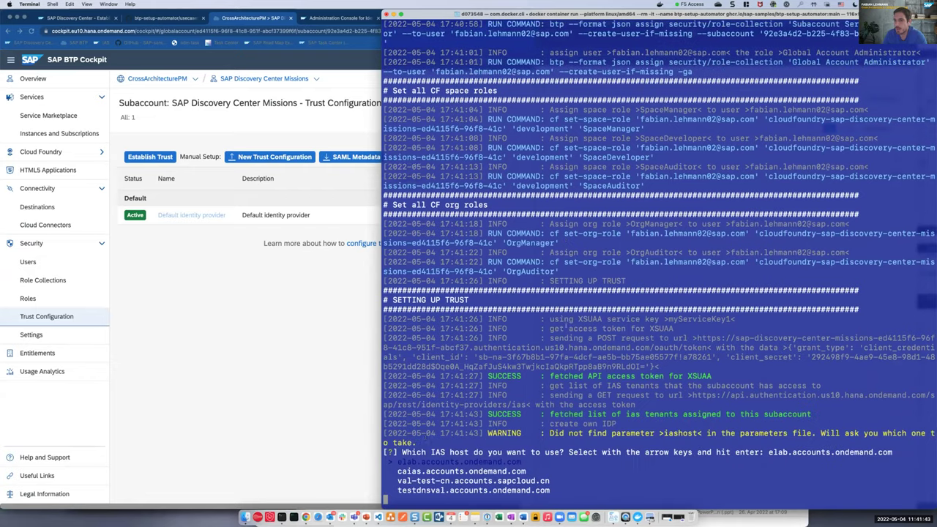
# Select caias.accounts.ondemand.com as the IAS host in the btpsa prompt.
pyautogui.press('Down')
pyautogui.press('Up')
pyautogui.press('Down')
pyautogui.press('Down')
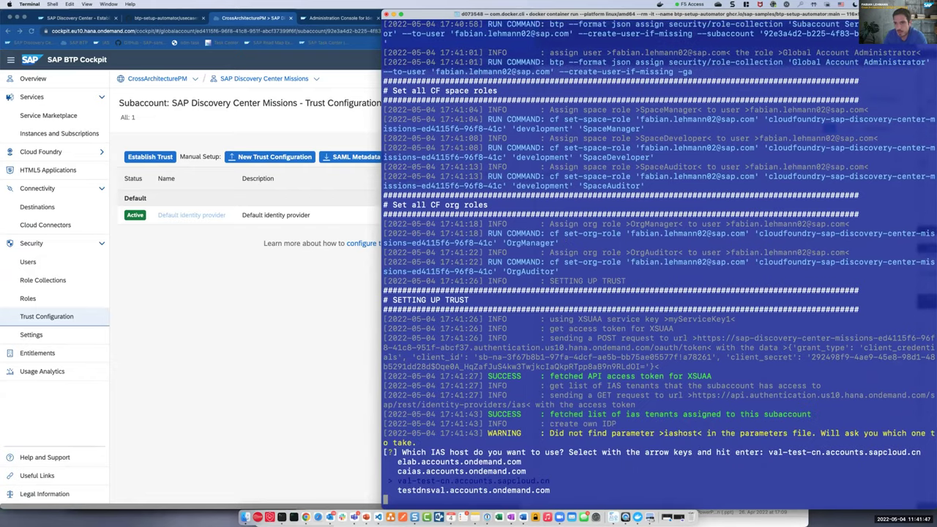
pyautogui.press('Up')
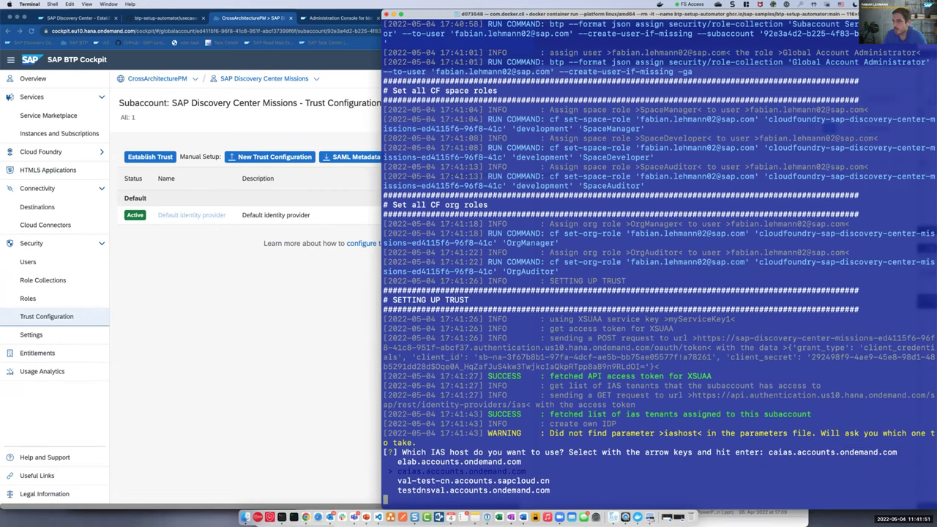
pyautogui.press('Return')
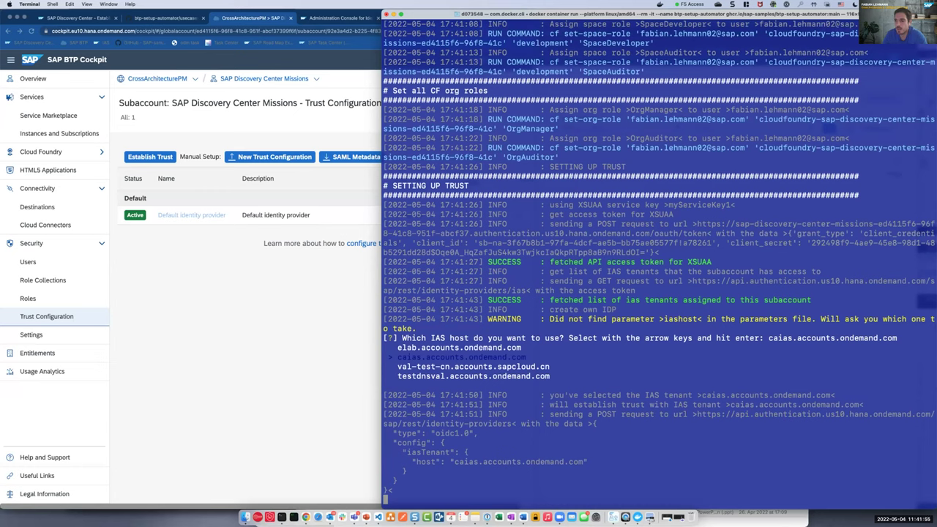
# Reload the trust configuration page and check the script's final SUCCESS log line.
pyautogui.click(198, 338)
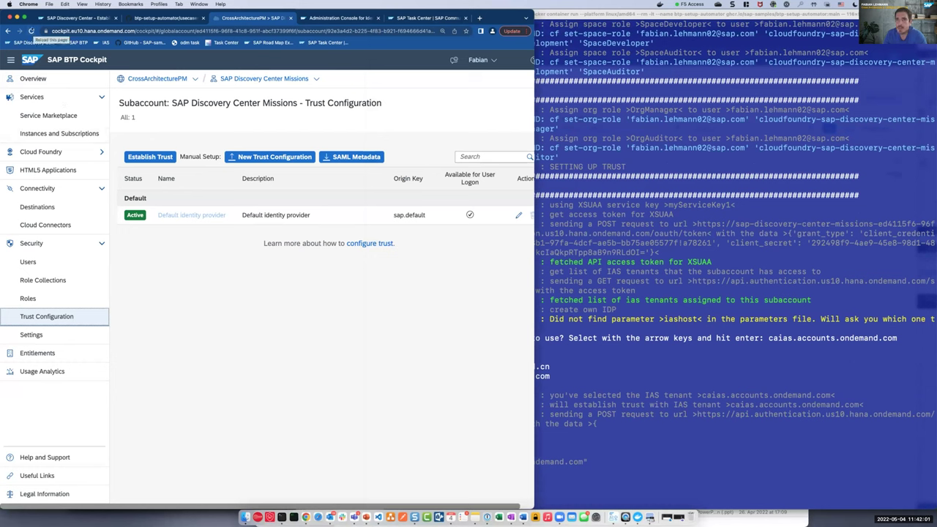
pyautogui.click(31, 31)
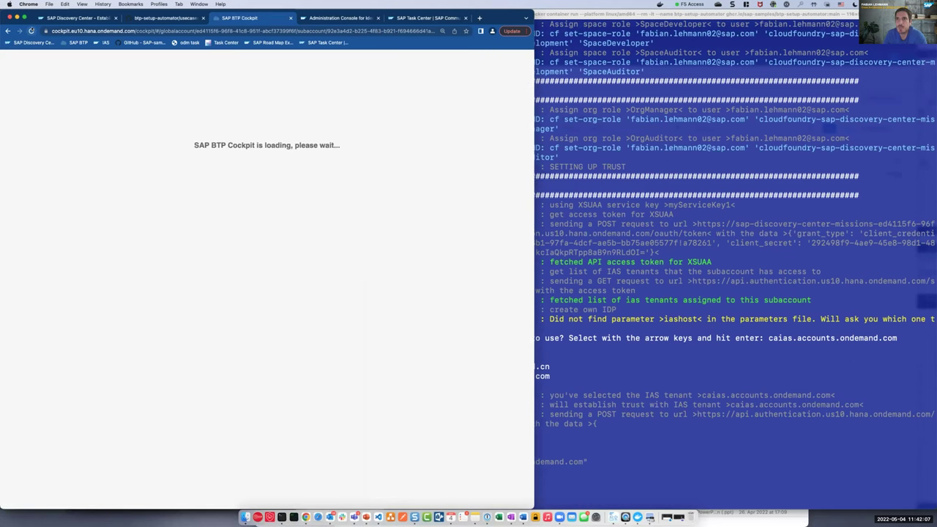
pyautogui.click(670, 373)
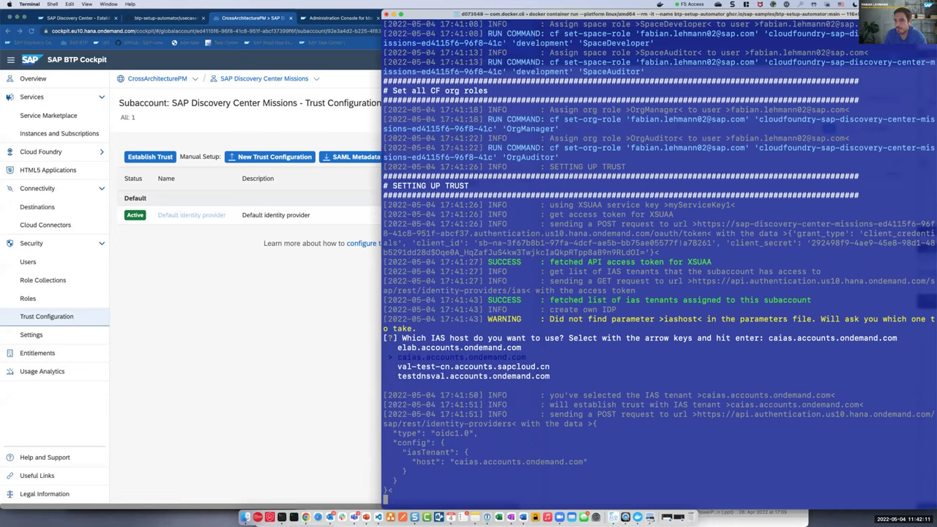
pyautogui.moveTo(393, 481); pyautogui.dragTo(427, 480)
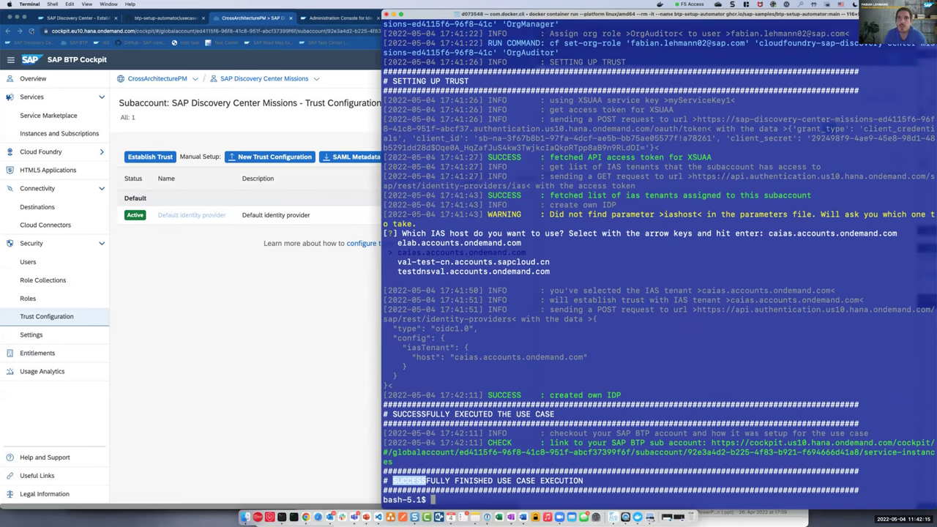
pyautogui.click(142, 106)
pyautogui.press('super+r')
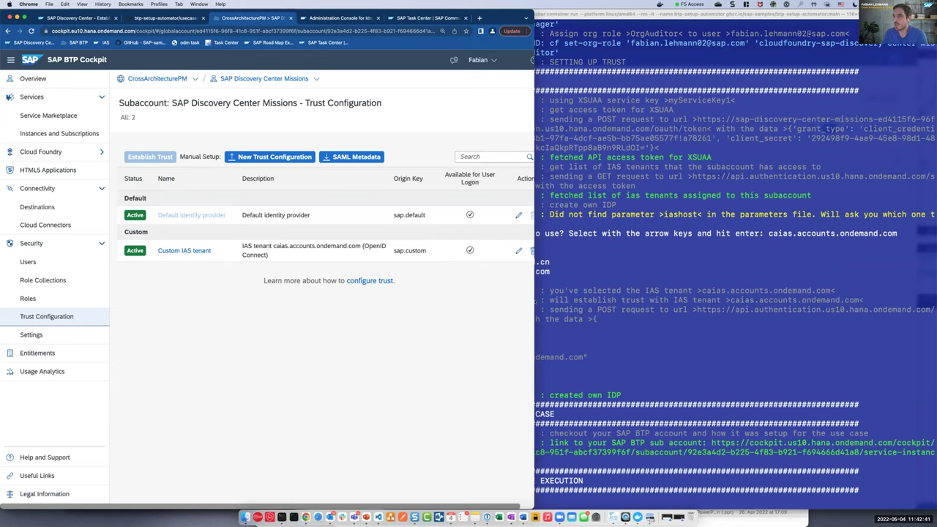
# Maximise the browser to see the new Custom IAS tenant for caias.accounts.ondemand.com.
pyautogui.hotkey('ctrl', 'alt', 'Return')
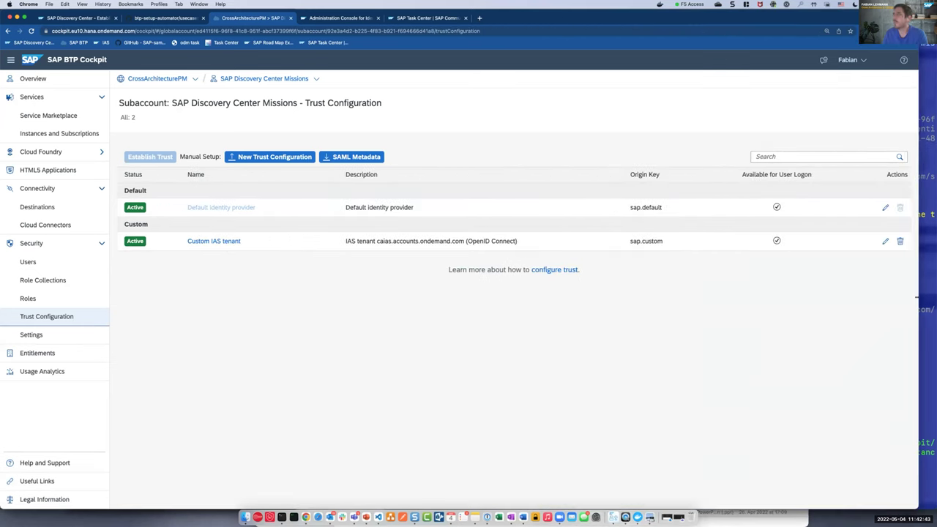
pyautogui.press('super+Tab')
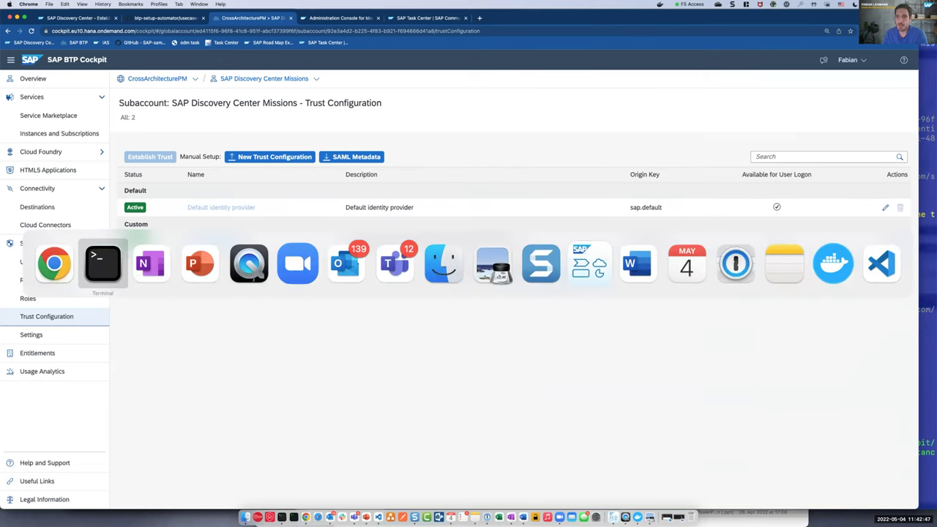
pyautogui.press('super+Tab')
pyautogui.press('super+Tab')
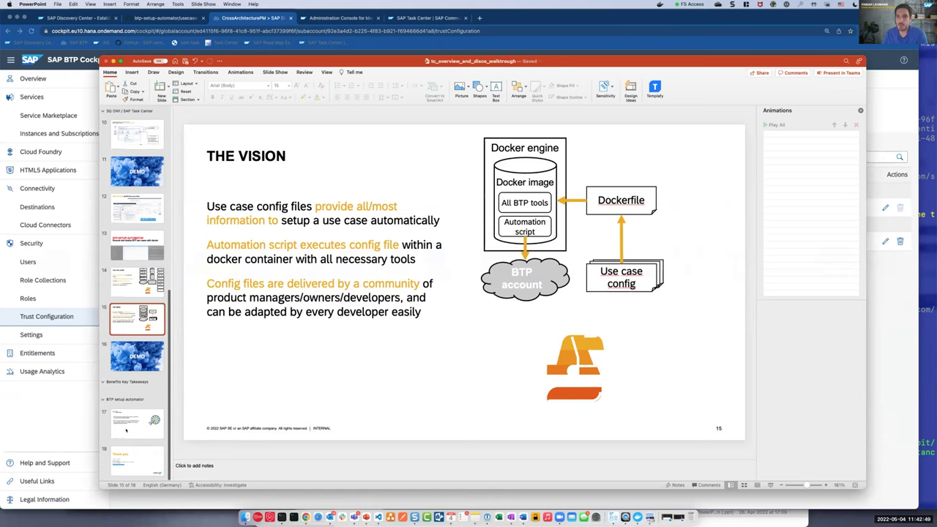
# Present slide 17, 'SAP Task Center Key Takeaways', as a slide show.
pyautogui.press('Down')
pyautogui.press('Down')
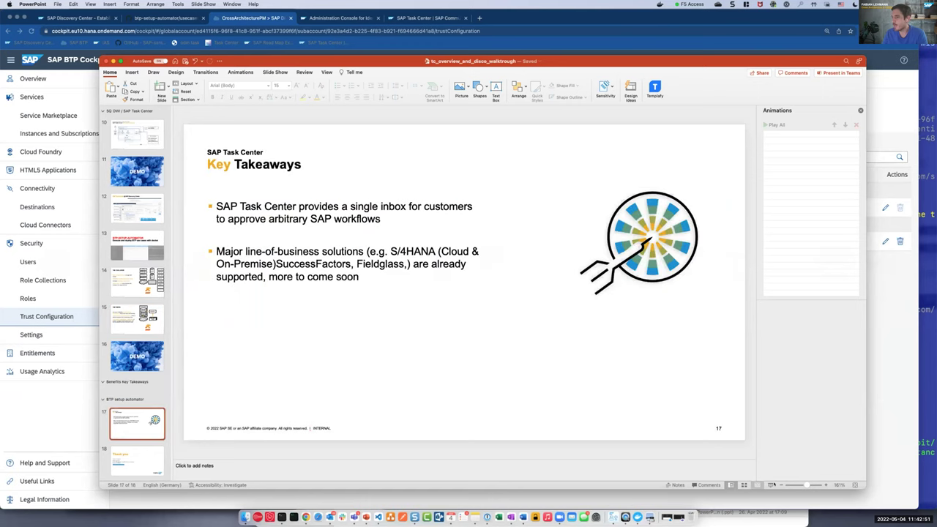
pyautogui.click(770, 485)
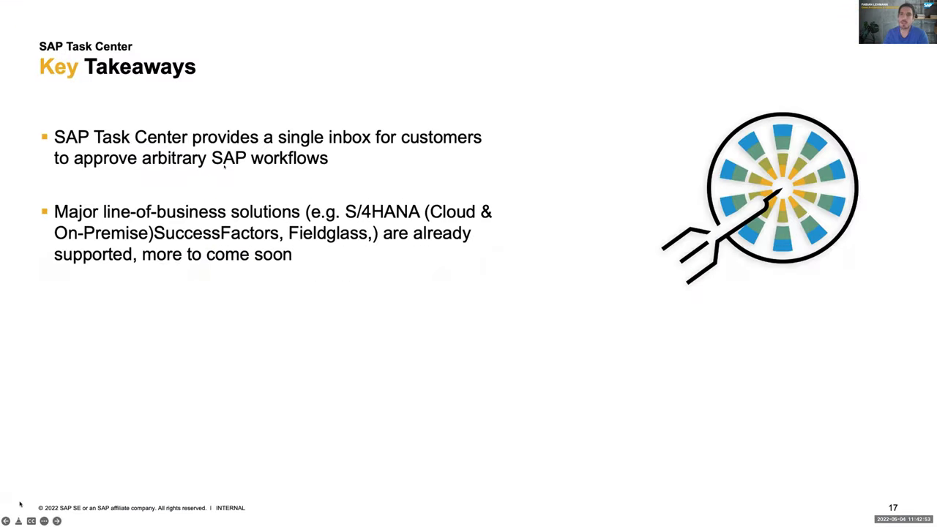